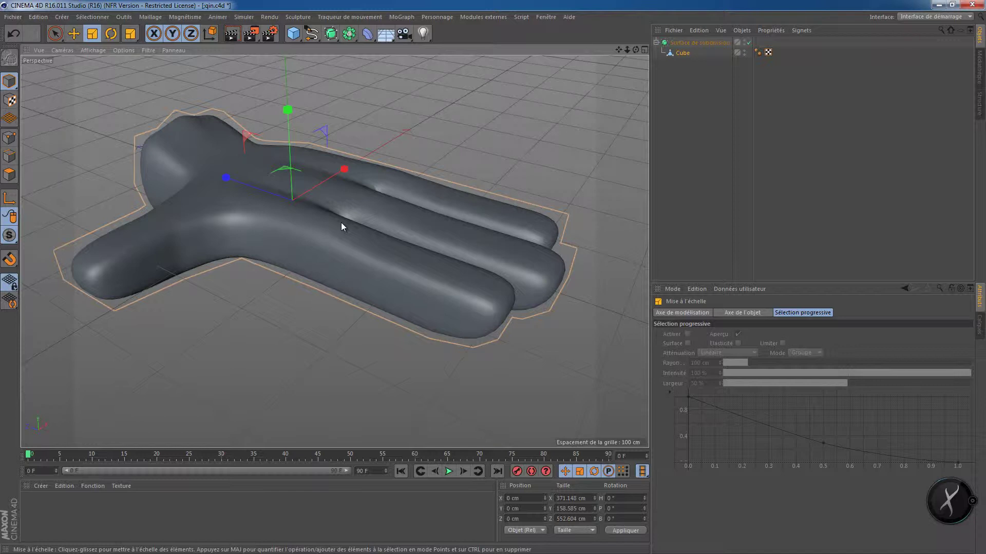
Save the hand model project and start a new empty project.
{"action": "key", "text": "ctrl+s"}
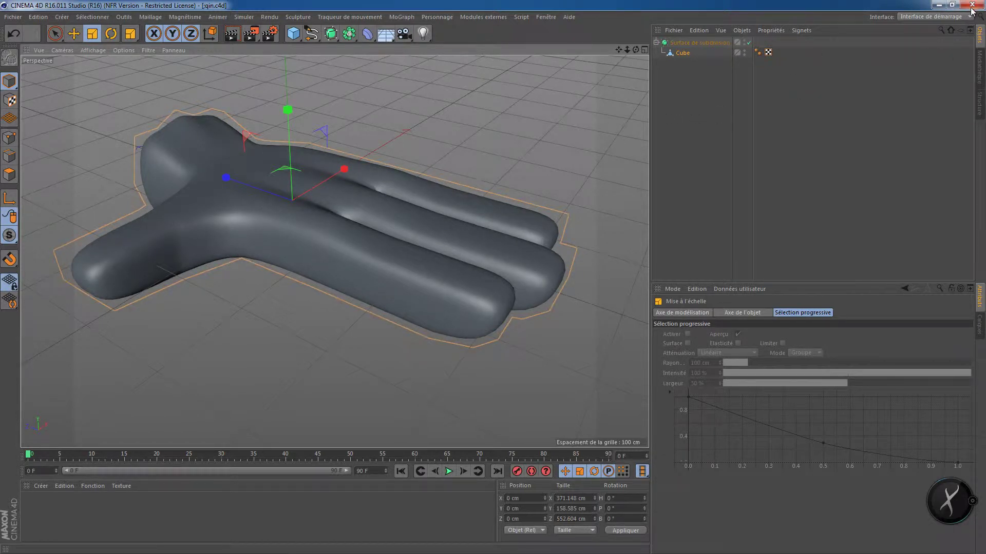
{"action": "key", "text": "ctrl+z"}
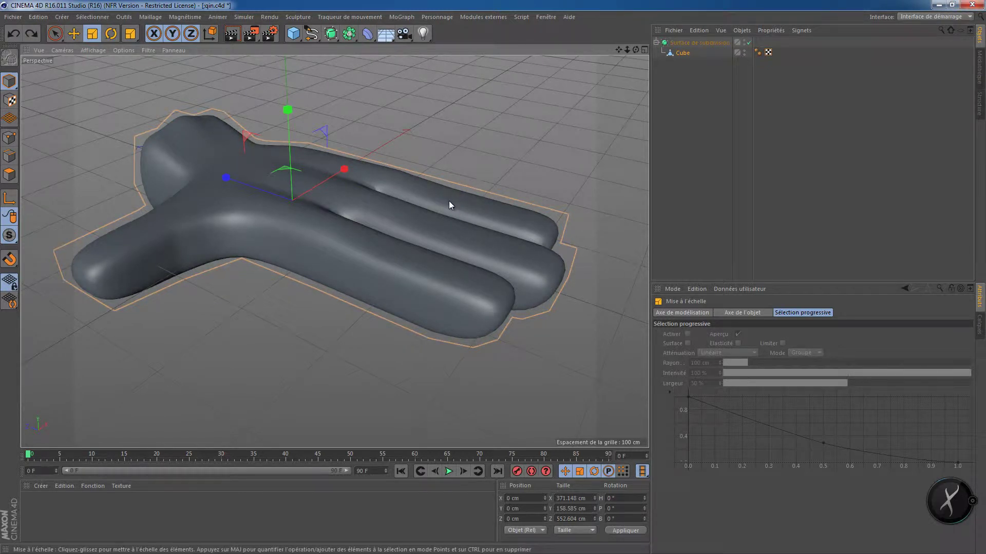
{"action": "left_click", "coordinate": [469, 116]}
{"action": "key", "text": "ctrl+z"}
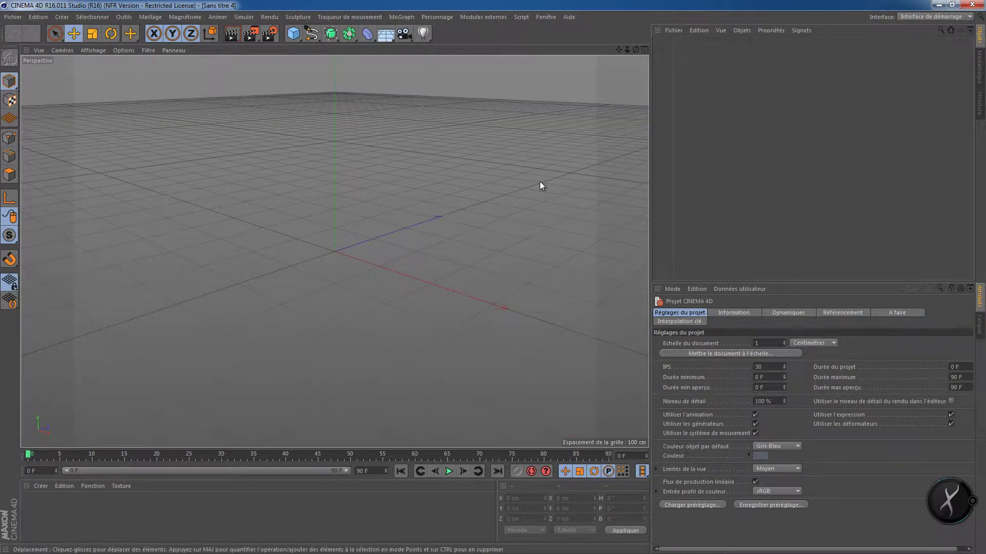
Add a cube, set its segments to 2 on X, Y and Z, and make it editable.
{"action": "left_click", "coordinate": [293, 33]}
{"action": "left_click_drag", "start_coordinate": [390, 201], "coordinate": [494, 226], "text": "alt"}
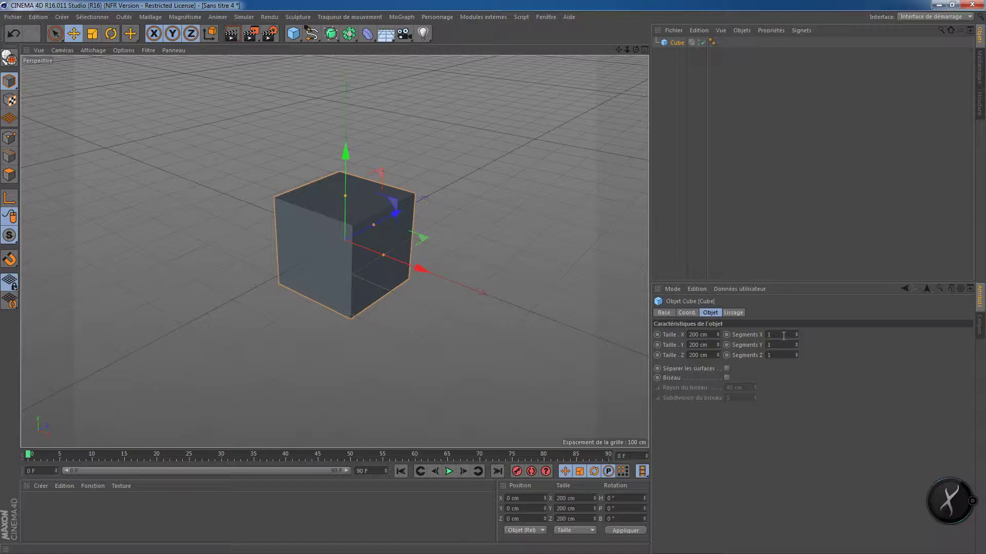
{"action": "left_click", "coordinate": [783, 335]}
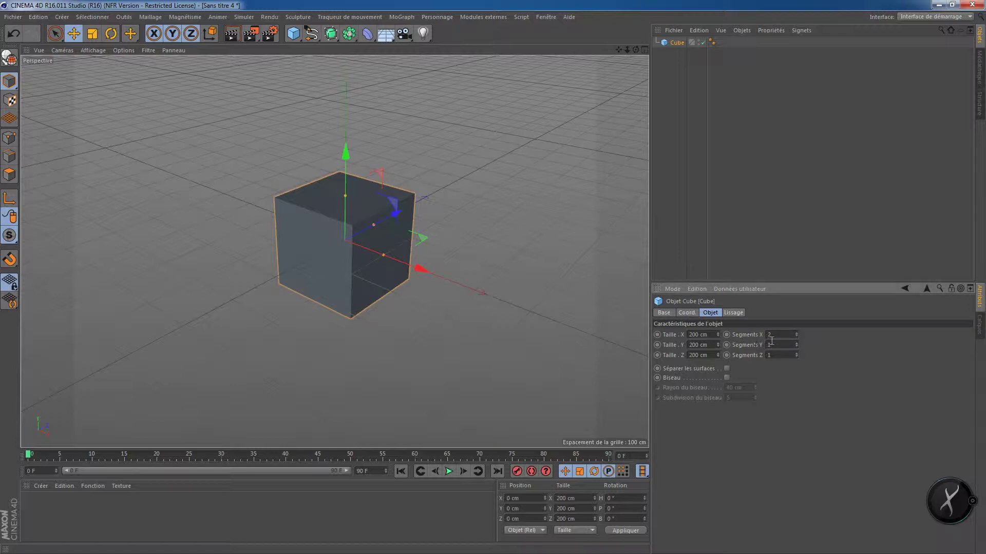
{"action": "left_click_drag", "start_coordinate": [781, 347], "coordinate": [738, 344]}
{"action": "left_click", "coordinate": [9, 58]}
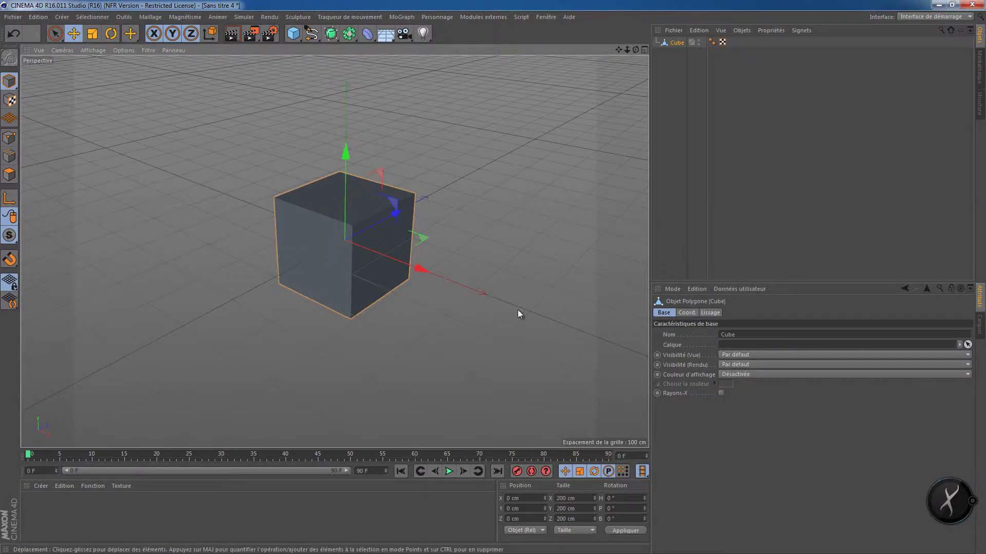
Select the two middle vertical edges on the cube's positive Z face and pull them outward to about Z 159 cm.
{"action": "left_click", "coordinate": [9, 174]}
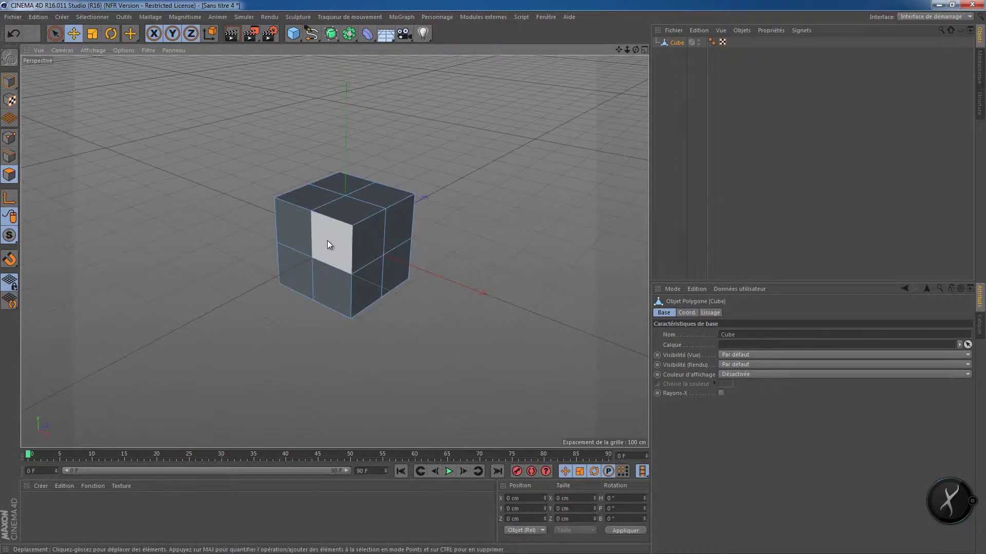
{"action": "left_click_drag", "start_coordinate": [327, 241], "coordinate": [321, 222], "text": "alt"}
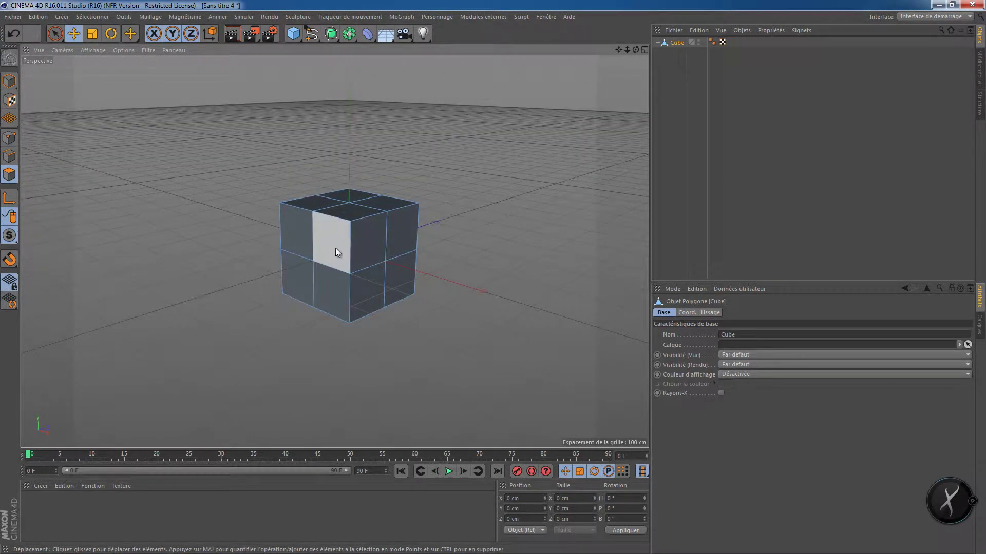
{"action": "left_click_drag", "start_coordinate": [404, 235], "coordinate": [379, 248], "text": "alt"}
{"action": "left_click", "coordinate": [9, 156]}
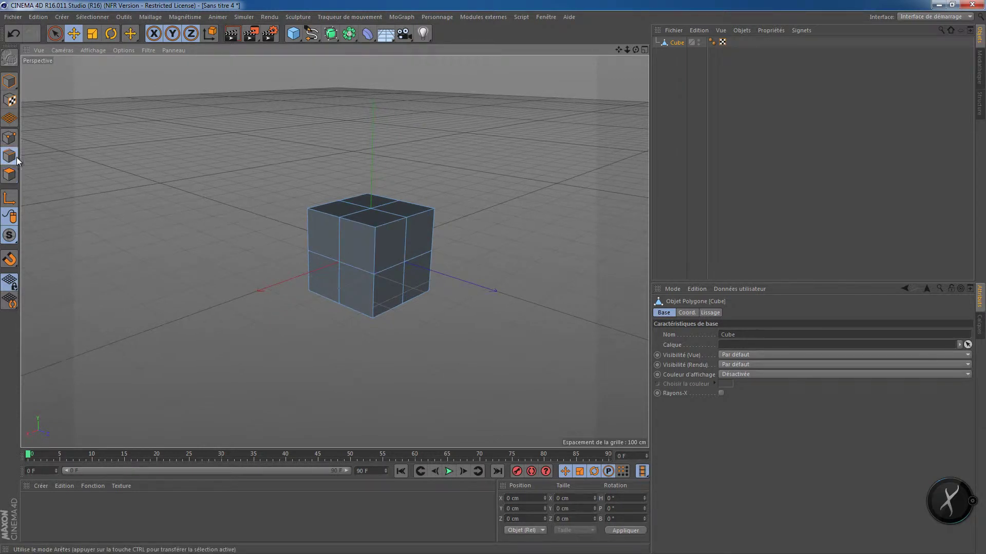
{"action": "left_click", "coordinate": [406, 246]}
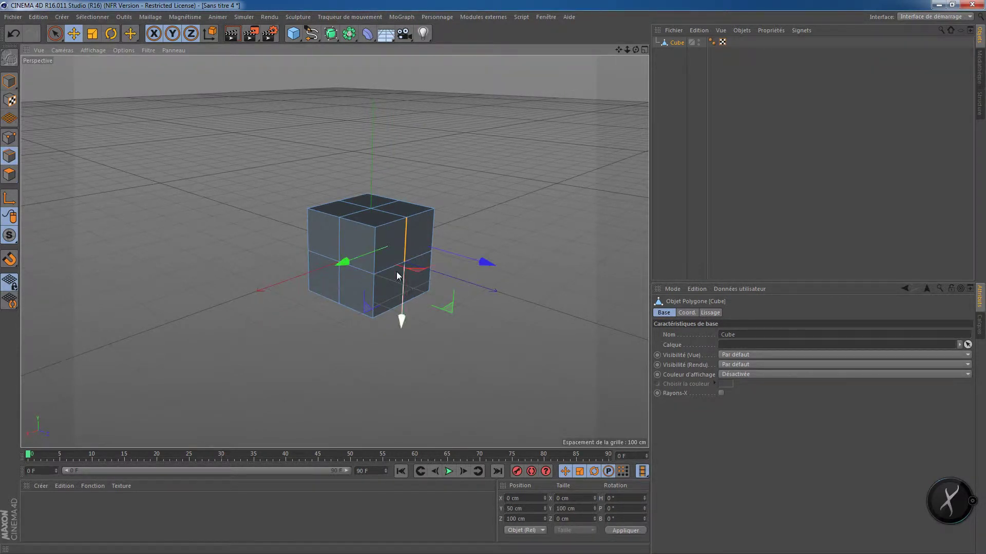
{"action": "key", "text": "space"}
{"action": "left_click", "coordinate": [471, 195]}
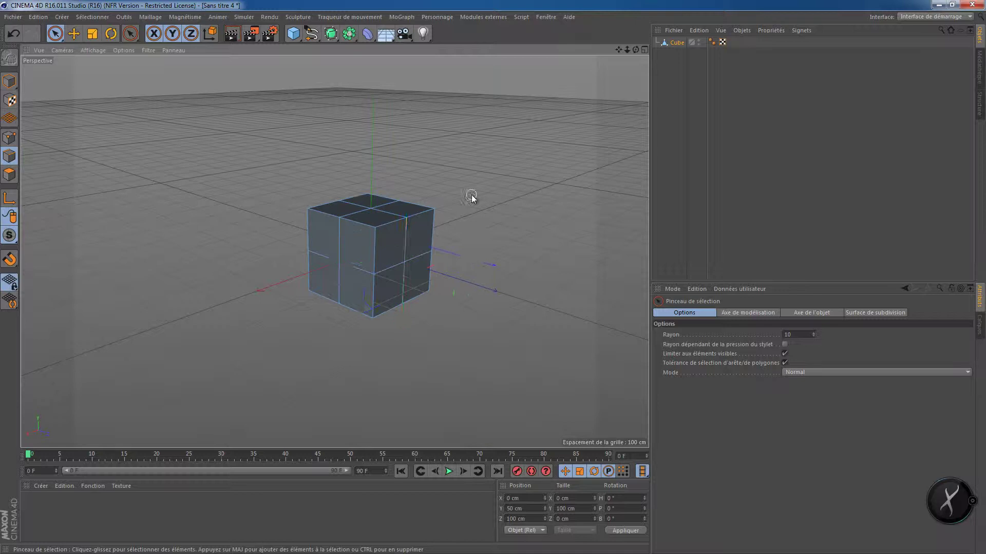
{"action": "left_click", "coordinate": [404, 239]}
{"action": "left_click", "coordinate": [403, 283], "text": "shift"}
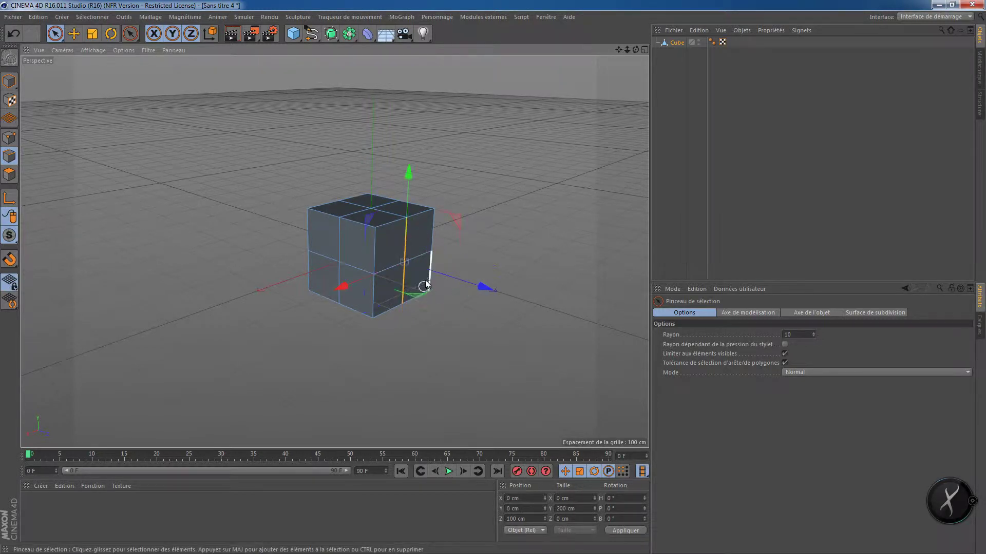
{"action": "left_click_drag", "start_coordinate": [485, 287], "coordinate": [508, 299]}
Extrude the four polygons of the flat negative Z face by about 149 cm, and again by about 123 cm.
{"action": "left_click_drag", "start_coordinate": [418, 292], "coordinate": [452, 323], "text": "alt"}
{"action": "right_click_drag", "start_coordinate": [348, 277], "coordinate": [324, 290], "text": "alt"}
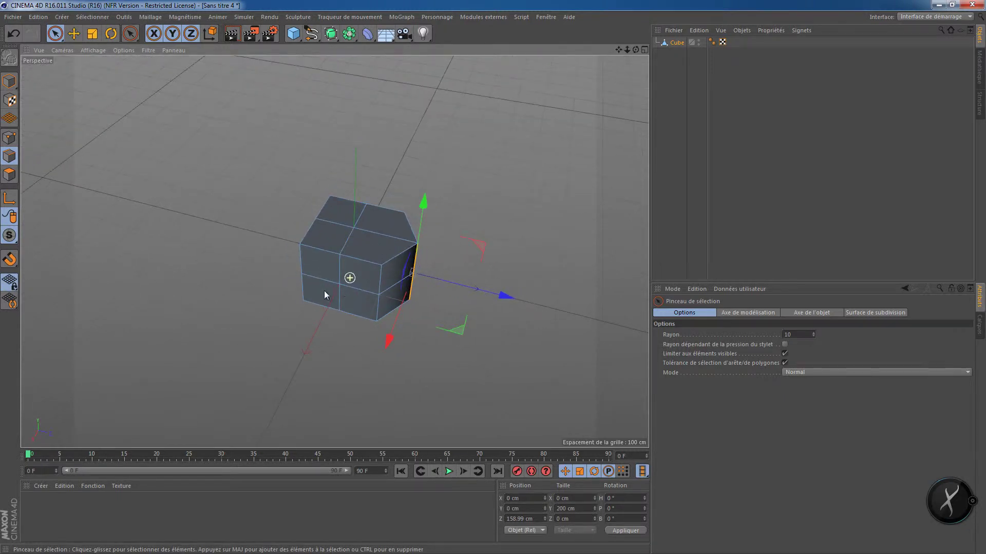
{"action": "middle_click_drag", "start_coordinate": [329, 296], "coordinate": [436, 292], "text": "alt"}
{"action": "left_click_drag", "start_coordinate": [436, 293], "coordinate": [473, 272], "text": "alt"}
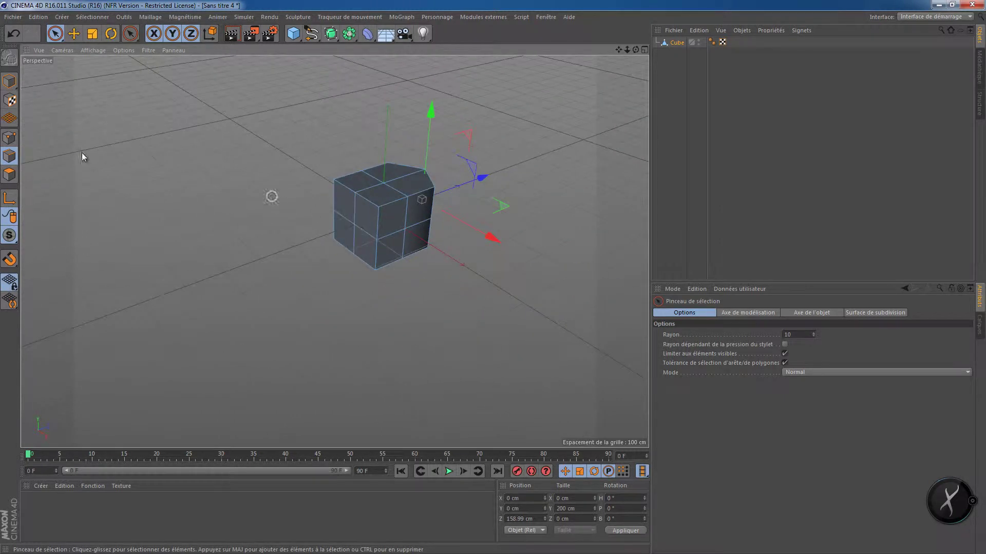
{"action": "left_click", "coordinate": [10, 175]}
{"action": "left_click", "coordinate": [347, 222]}
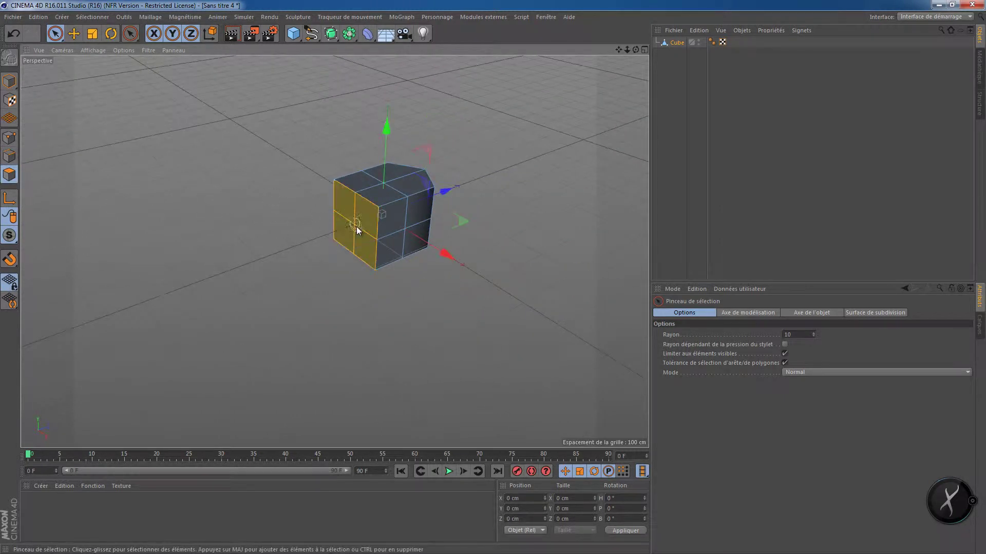
{"action": "left_click_drag", "start_coordinate": [359, 229], "coordinate": [429, 188], "text": "alt"}
{"action": "right_click", "coordinate": [404, 172]}
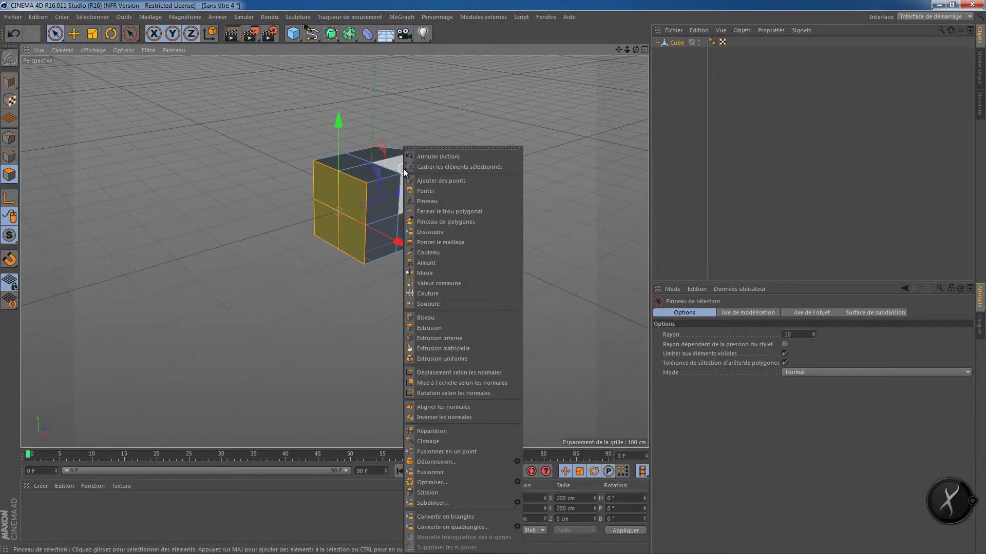
{"action": "left_click", "coordinate": [448, 328]}
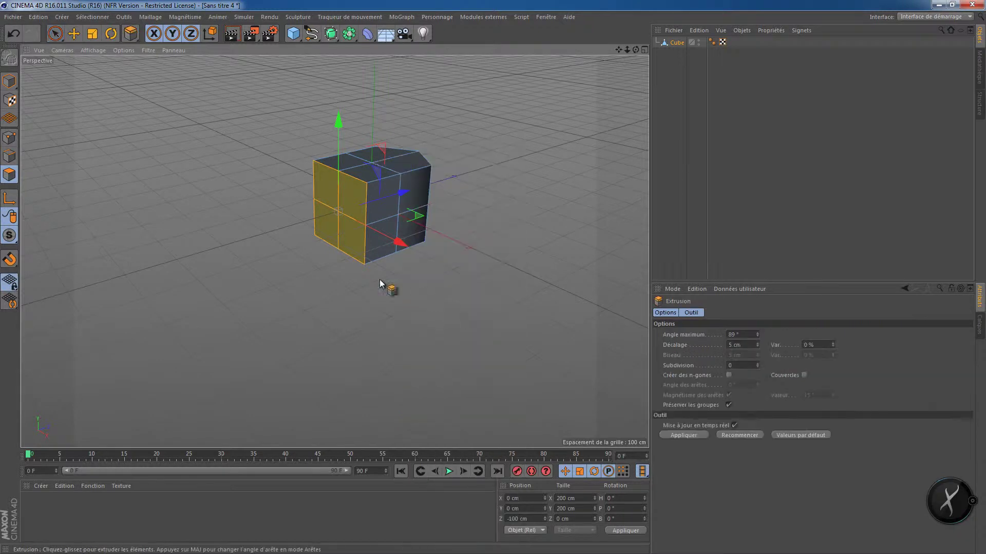
{"action": "left_click_drag", "start_coordinate": [383, 281], "coordinate": [492, 280]}
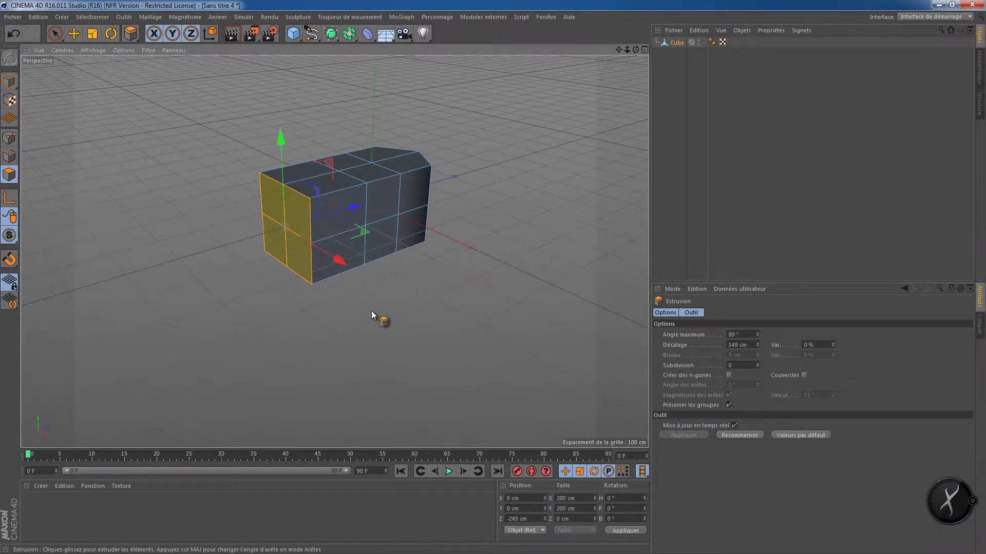
{"action": "left_click_drag", "start_coordinate": [371, 310], "coordinate": [223, 321], "text": "alt"}
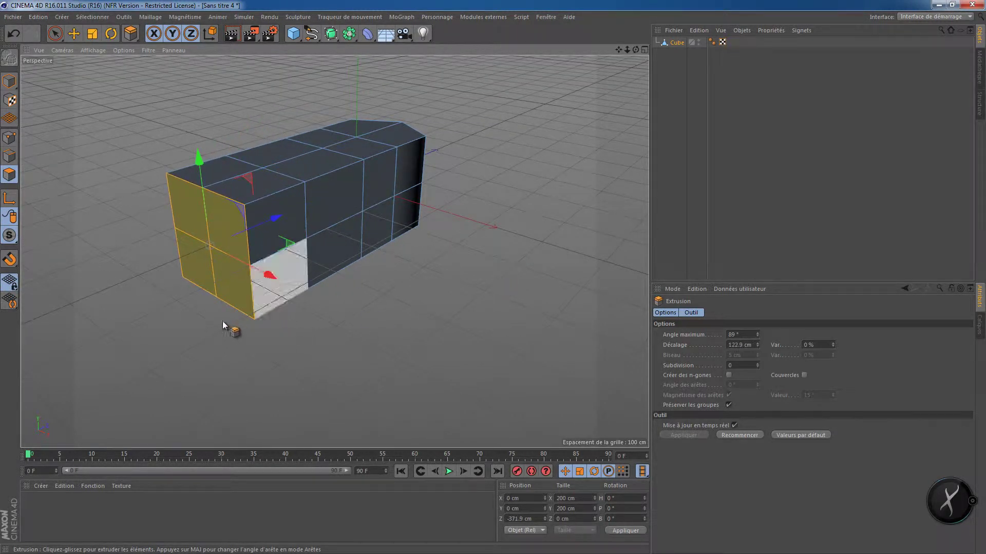
Select the two middle vertical edges of the extruded end face and pull them outward to about Z -493 cm.
{"action": "key", "text": "space"}
{"action": "left_click", "coordinate": [12, 158]}
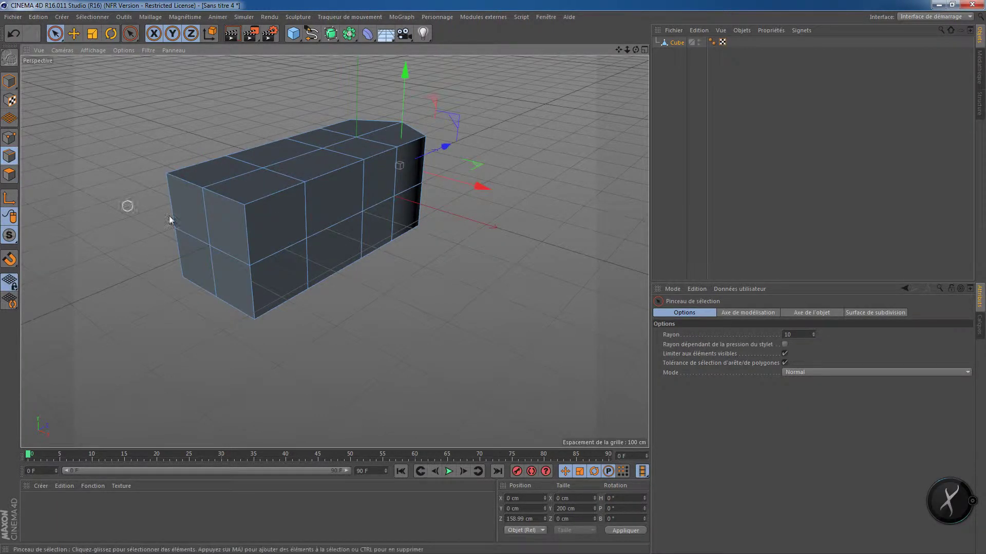
{"action": "left_click", "coordinate": [206, 218]}
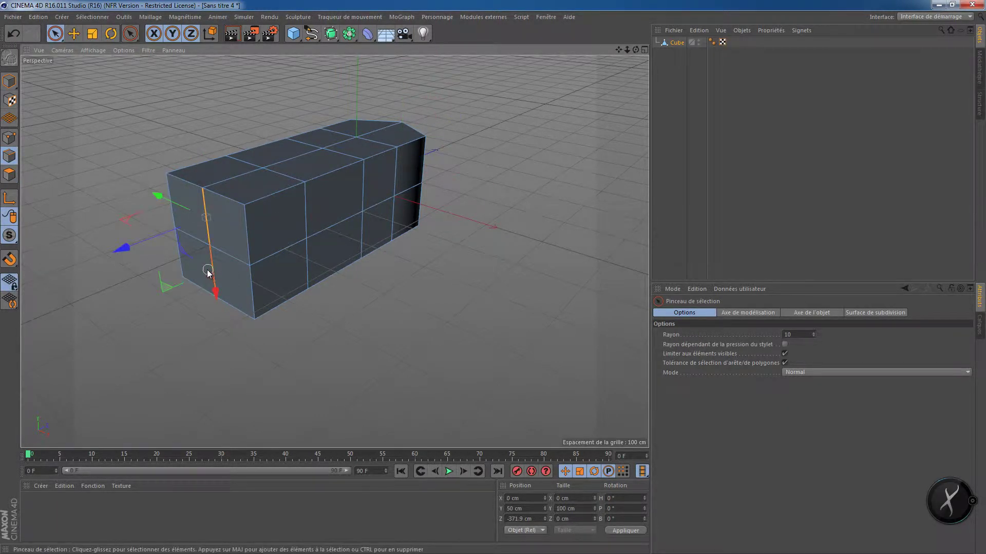
{"action": "left_click", "coordinate": [208, 271], "text": "shift"}
{"action": "left_click_drag", "start_coordinate": [273, 223], "coordinate": [317, 200]}
Select the top and upper side edges of the ring at Z -249 cm and lower them to about Y 14 cm.
{"action": "middle_click_drag", "start_coordinate": [317, 201], "coordinate": [334, 270], "text": "alt"}
{"action": "left_click_drag", "start_coordinate": [335, 270], "coordinate": [307, 247], "text": "alt"}
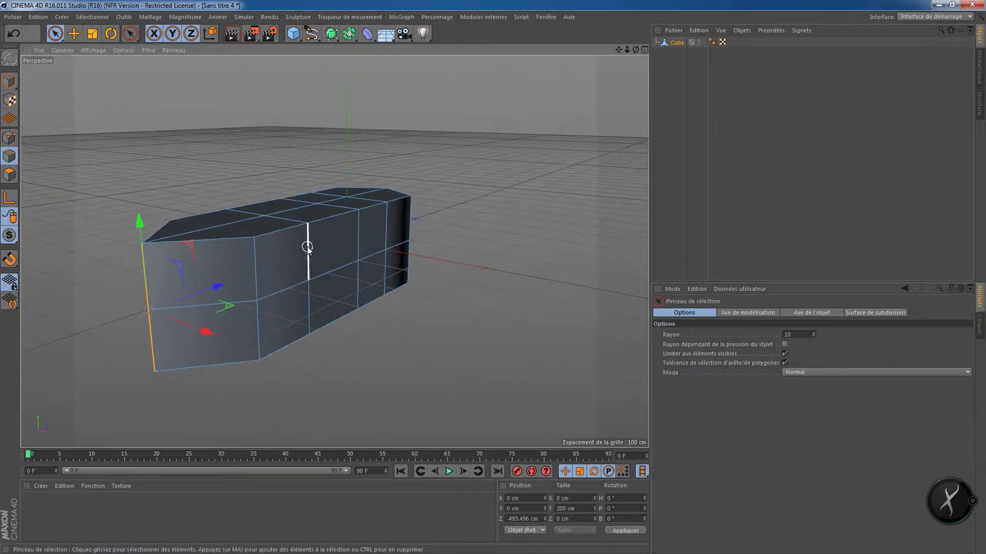
{"action": "left_click_drag", "start_coordinate": [428, 249], "coordinate": [408, 248], "text": "alt"}
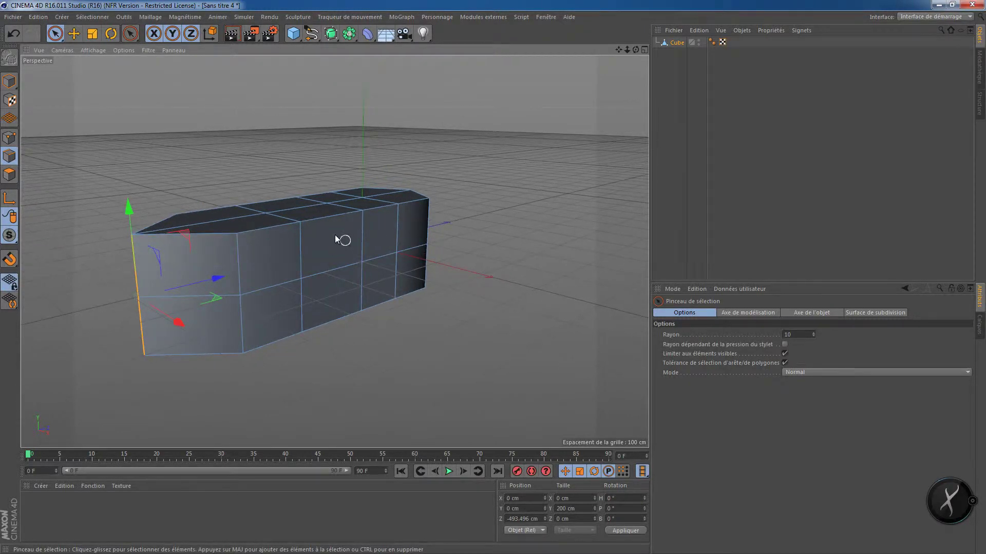
{"action": "scroll", "coordinate": [335, 238], "scroll_direction": "up", "scroll_amount": 2}
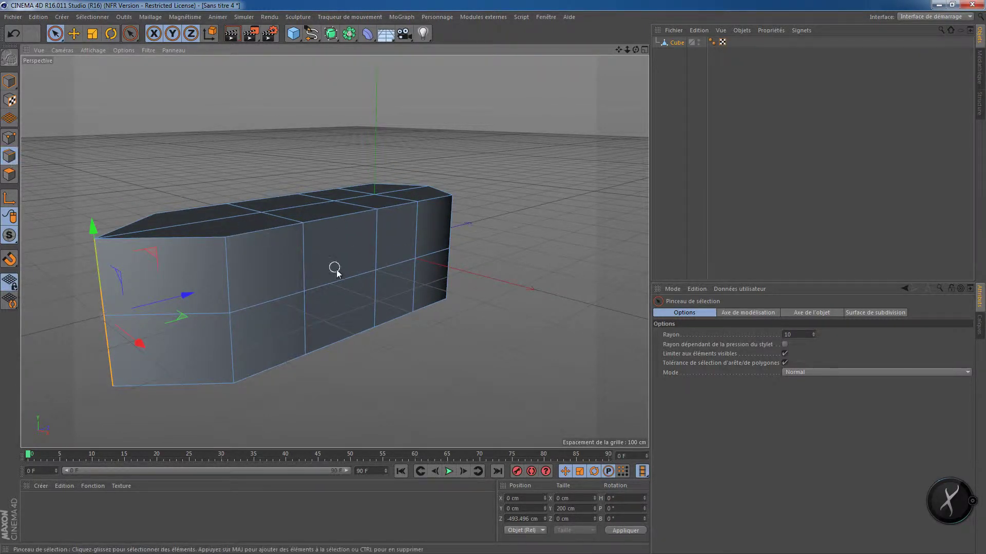
{"action": "scroll", "coordinate": [313, 248], "scroll_direction": "up", "scroll_amount": 1}
{"action": "left_click", "coordinate": [305, 256]}
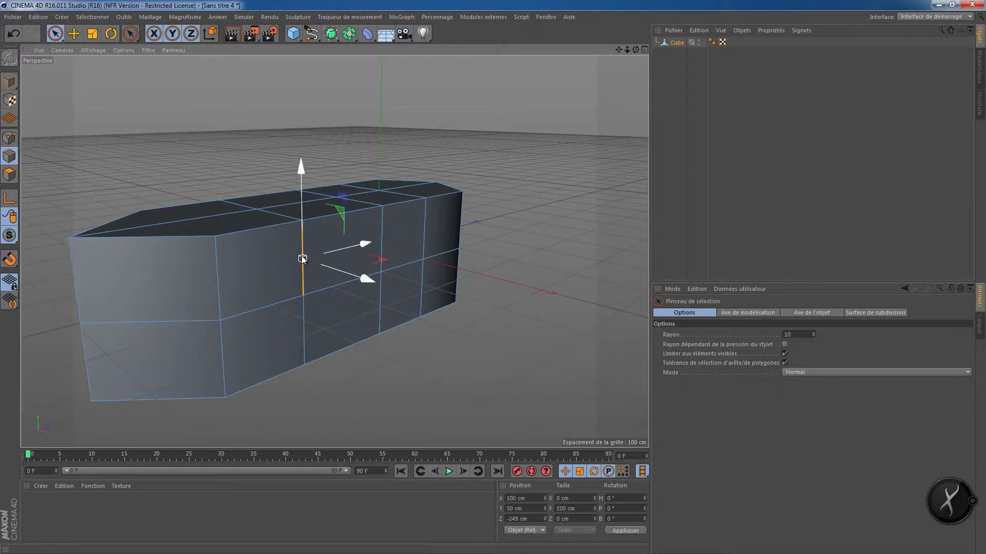
{"action": "left_click_drag", "start_coordinate": [328, 207], "coordinate": [346, 252], "text": "alt"}
{"action": "left_click", "coordinate": [277, 229], "text": "shift"}
{"action": "left_click", "coordinate": [239, 213], "text": "shift"}
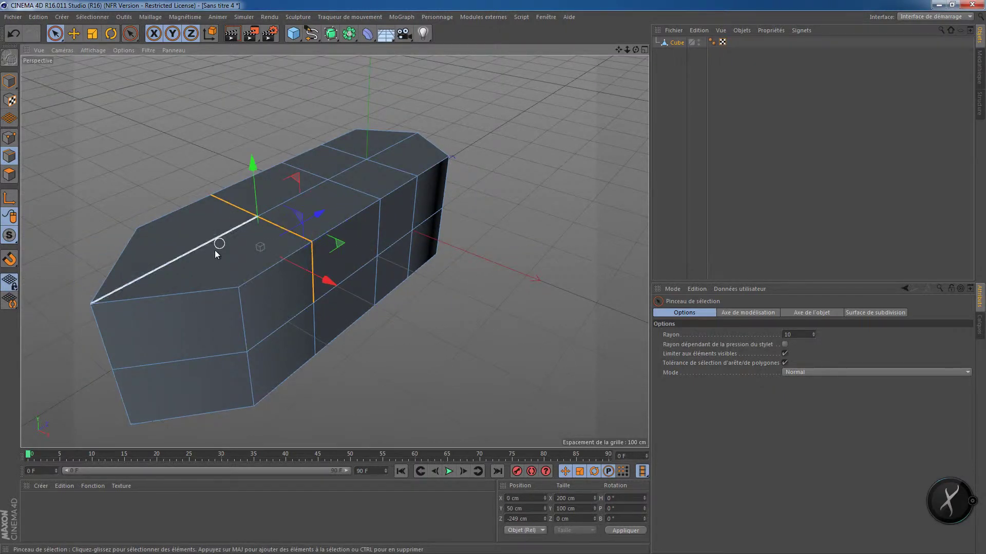
{"action": "left_click_drag", "start_coordinate": [214, 250], "coordinate": [422, 236], "text": "alt"}
{"action": "left_click_drag", "start_coordinate": [277, 262], "coordinate": [334, 265], "text": "alt"}
{"action": "left_click_drag", "start_coordinate": [241, 288], "coordinate": [288, 272], "text": "alt"}
{"action": "left_click", "coordinate": [182, 288], "text": "shift"}
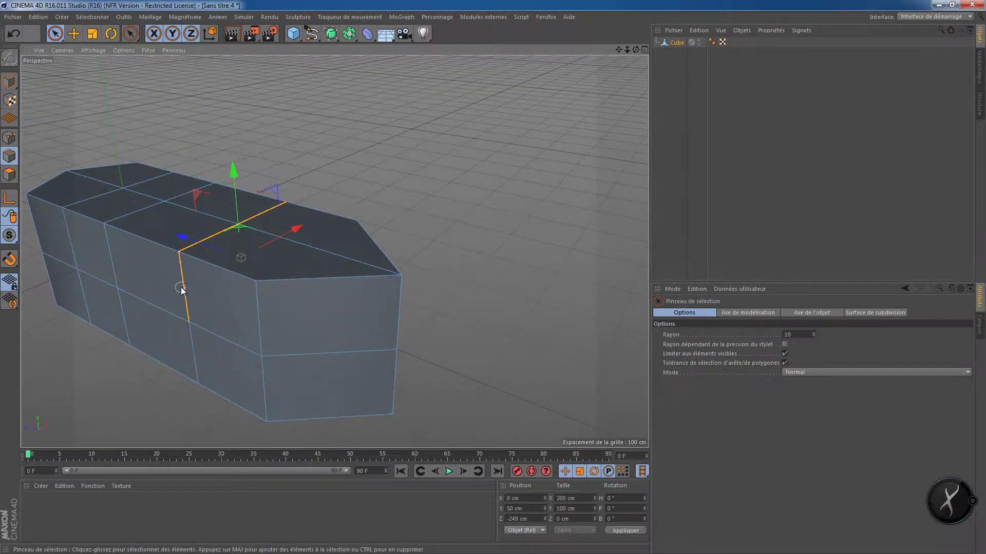
{"action": "left_click_drag", "start_coordinate": [230, 171], "coordinate": [230, 195]}
Scale the selected ring edges vertically to a height of about 79 cm.
{"action": "left_click_drag", "start_coordinate": [298, 326], "coordinate": [343, 308], "text": "alt"}
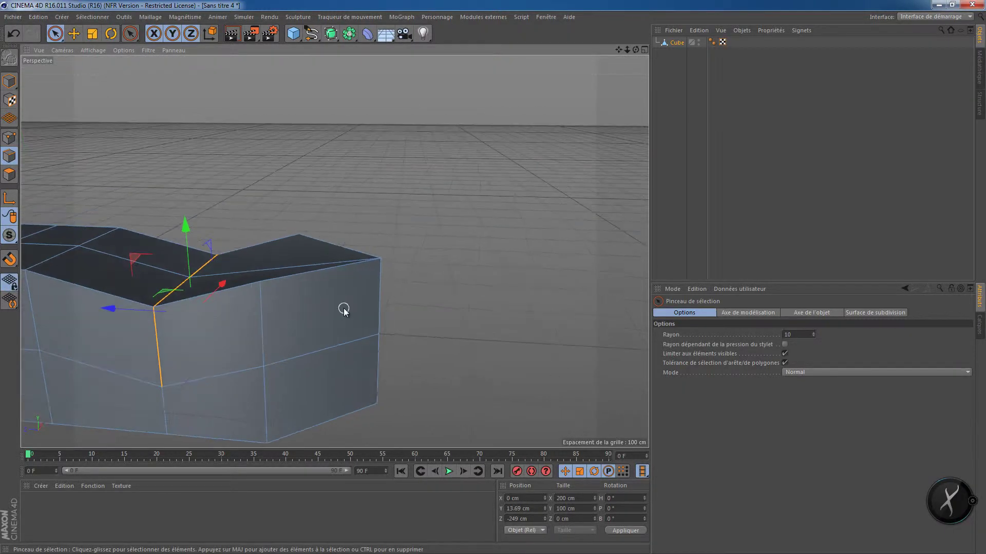
{"action": "scroll", "coordinate": [342, 308], "scroll_direction": "up", "scroll_amount": 3}
{"action": "middle_click_drag", "start_coordinate": [324, 320], "coordinate": [435, 282], "text": "alt"}
{"action": "scroll", "coordinate": [420, 293], "scroll_direction": "down", "scroll_amount": 2}
{"action": "scroll", "coordinate": [417, 312], "scroll_direction": "down", "scroll_amount": 1}
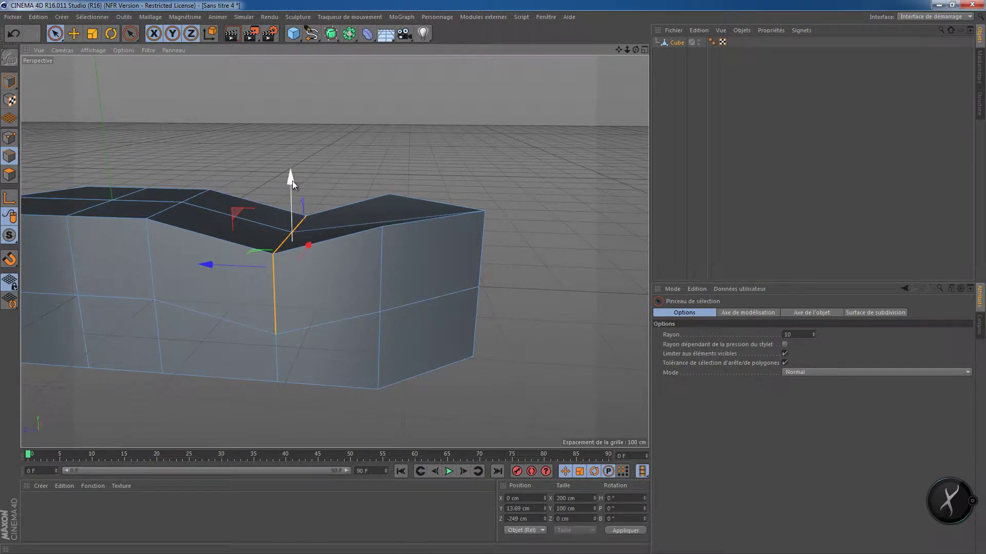
{"action": "left_click_drag", "start_coordinate": [291, 180], "coordinate": [294, 199]}
{"action": "key", "text": "t"}
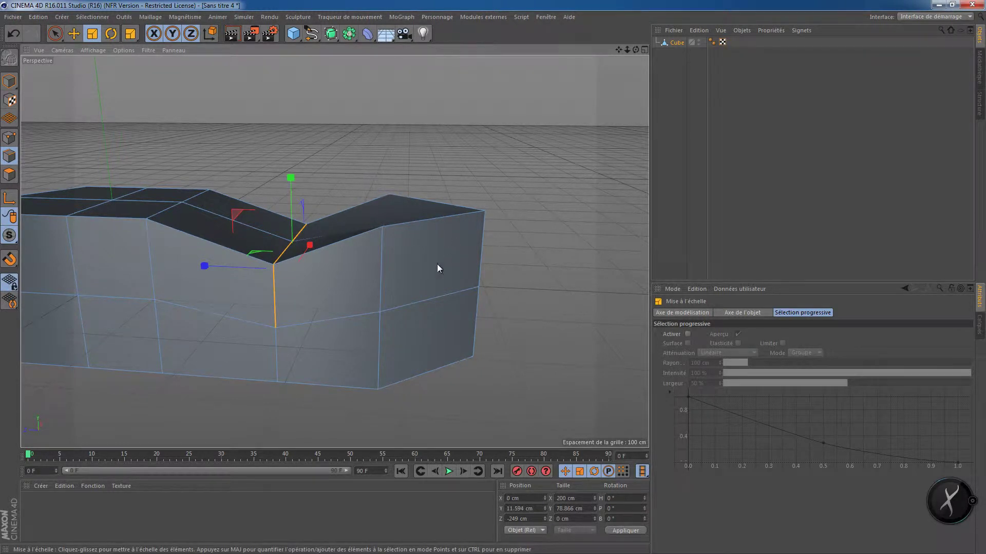
Try to scale the vertical corner edges of the extruded end to about 120 cm high.
{"action": "left_click", "coordinate": [386, 261]}
{"action": "left_click", "coordinate": [381, 347], "text": "shift"}
{"action": "left_click_drag", "start_coordinate": [478, 310], "coordinate": [282, 302], "text": "alt"}
{"action": "left_click", "coordinate": [403, 251], "text": "shift"}
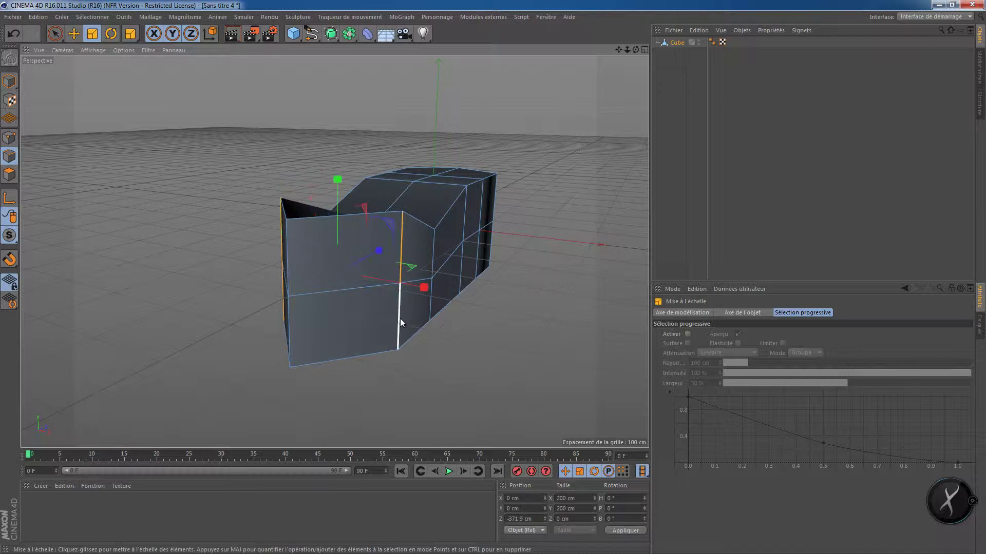
{"action": "left_click", "coordinate": [399, 318], "text": "shift"}
{"action": "left_click_drag", "start_coordinate": [337, 180], "coordinate": [338, 221]}
Keep the project open, undo the scaling of the end's corner edges and clear the edge selection.
{"action": "key", "text": "ctrl+F4"}
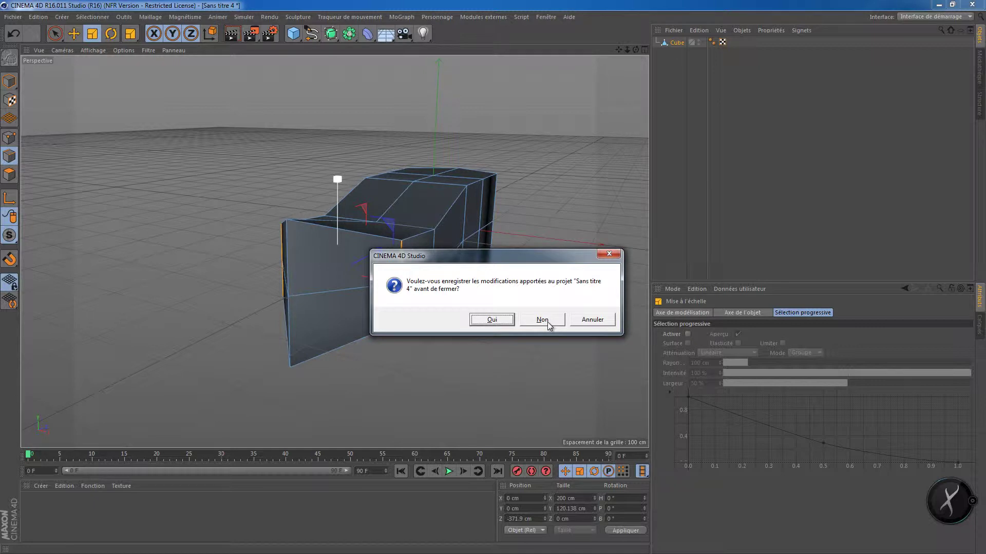
{"action": "left_click", "coordinate": [590, 322]}
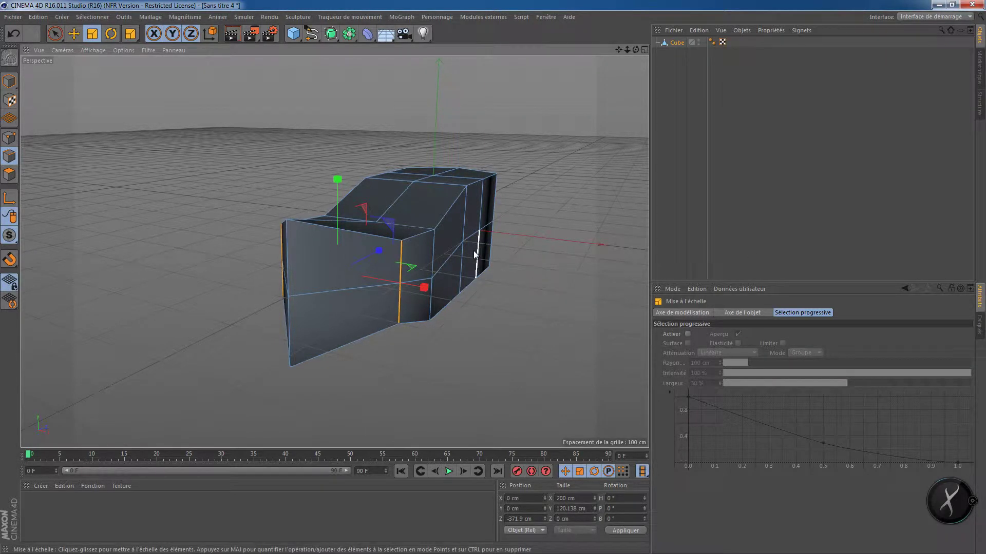
{"action": "key", "text": "ctrl+z"}
{"action": "left_click_drag", "start_coordinate": [483, 261], "coordinate": [465, 280], "text": "alt"}
{"action": "left_click", "coordinate": [539, 159]}
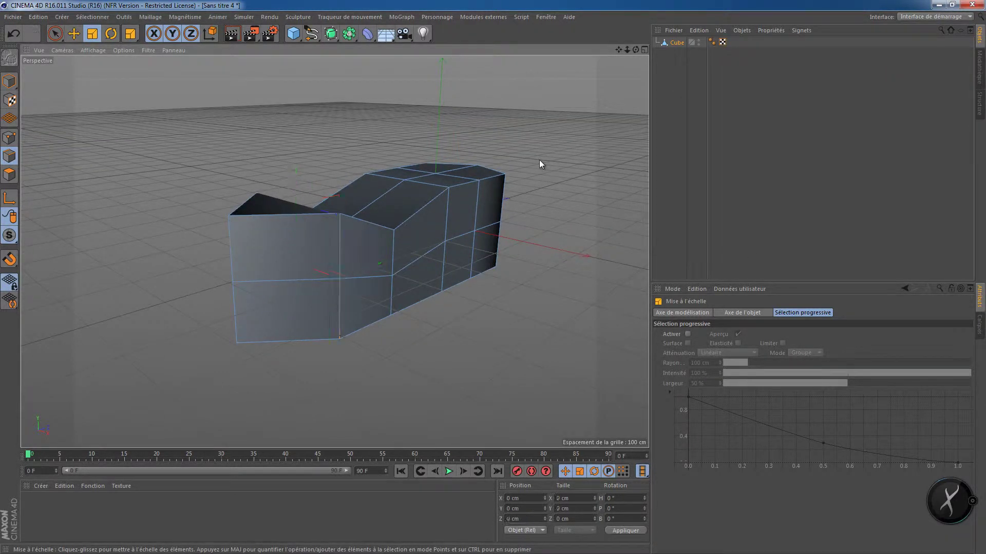
{"action": "scroll", "coordinate": [353, 225], "scroll_direction": "up", "scroll_amount": 2}
{"action": "left_click_drag", "start_coordinate": [352, 225], "coordinate": [320, 238], "text": "alt"}
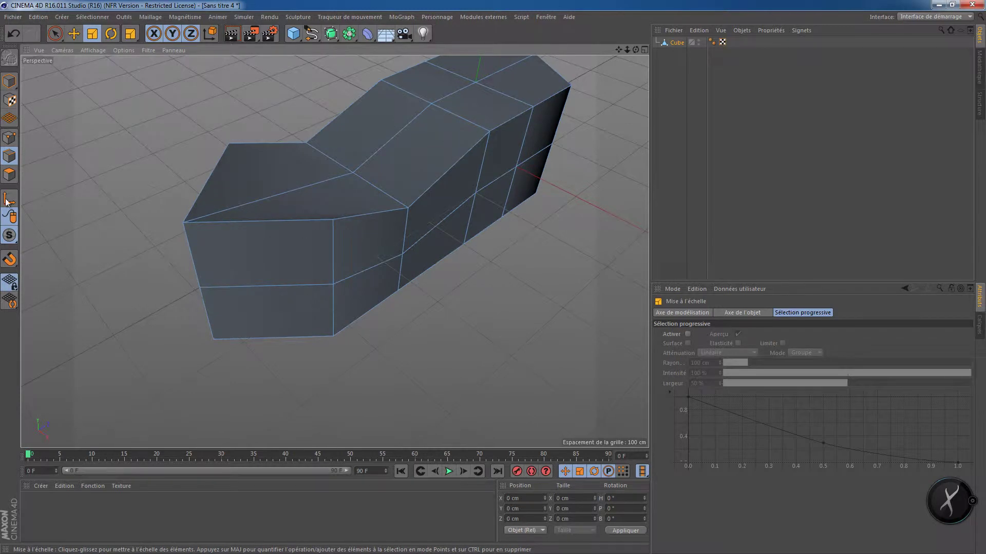
Select the three upper points of the extruded end in point mode and lower them to about Y 23 cm.
{"action": "left_click", "coordinate": [9, 137]}
{"action": "key", "text": "space"}
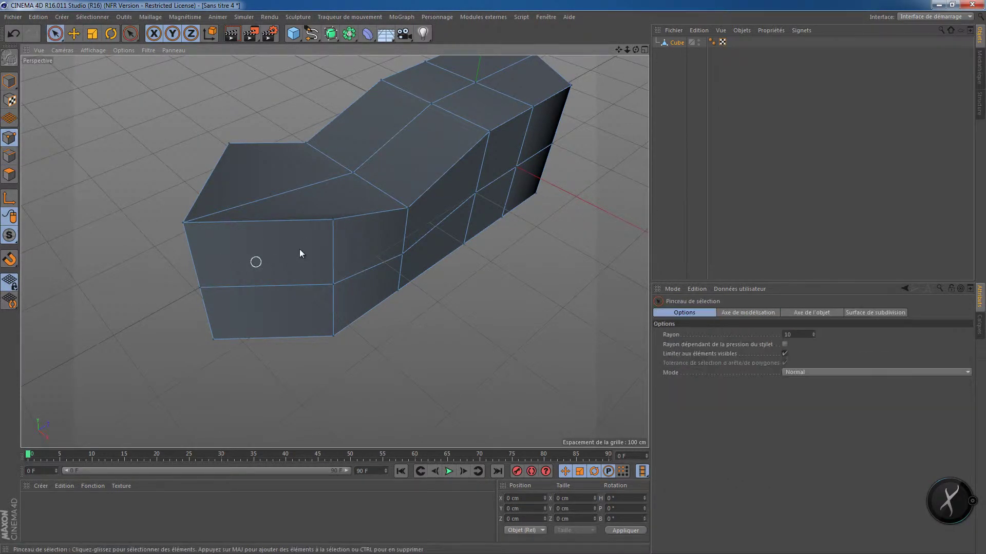
{"action": "left_click", "coordinate": [332, 221]}
{"action": "left_click", "coordinate": [229, 144], "text": "shift"}
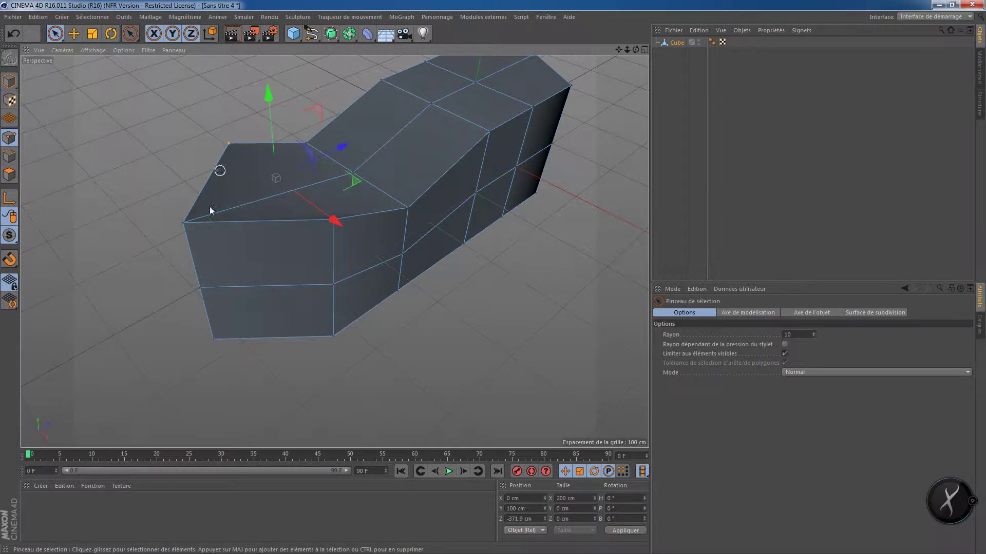
{"action": "left_click", "coordinate": [184, 224], "text": "shift"}
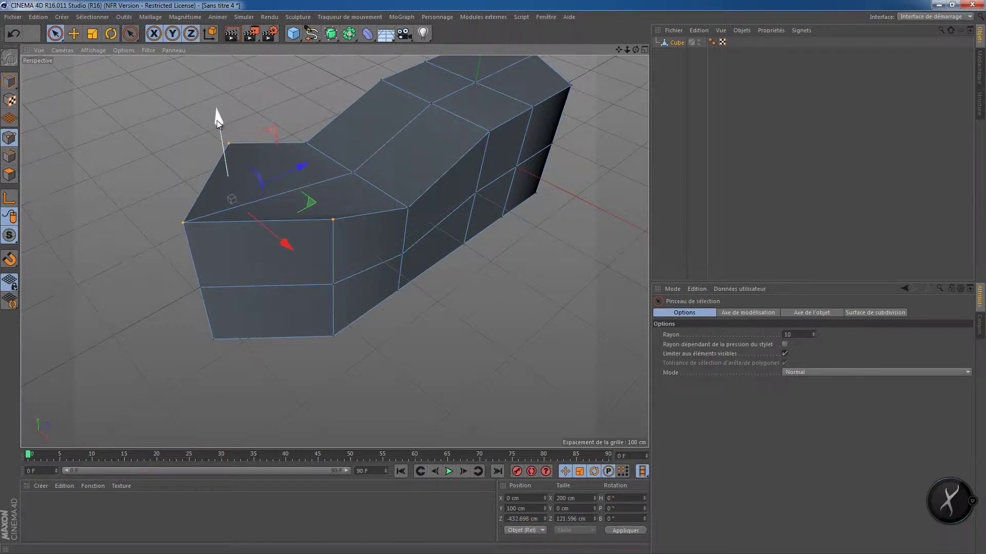
{"action": "left_click_drag", "start_coordinate": [216, 121], "coordinate": [224, 177]}
{"action": "left_click_drag", "start_coordinate": [290, 252], "coordinate": [297, 170], "text": "alt"}
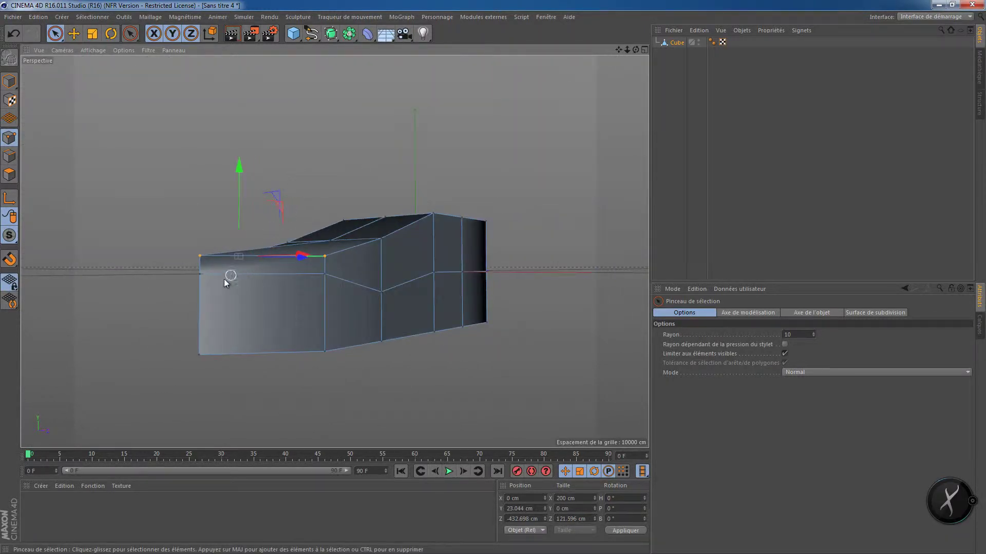
Select the three mid-height points of the extruded end and lower them to about Y -12 cm.
{"action": "left_click", "coordinate": [200, 274]}
{"action": "left_click", "coordinate": [325, 276], "text": "shift"}
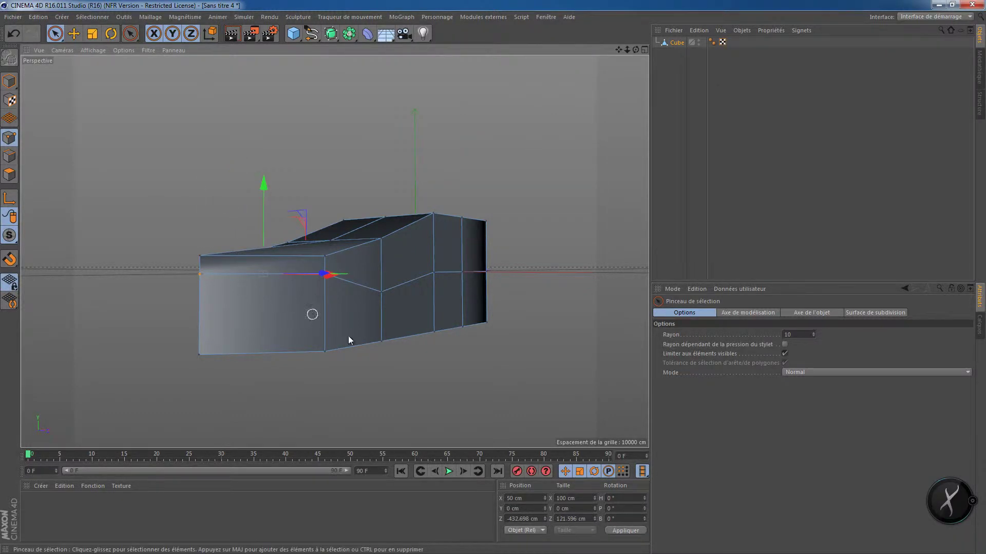
{"action": "left_click_drag", "start_coordinate": [348, 336], "coordinate": [460, 369], "text": "alt"}
{"action": "left_click", "coordinate": [247, 326], "text": "shift"}
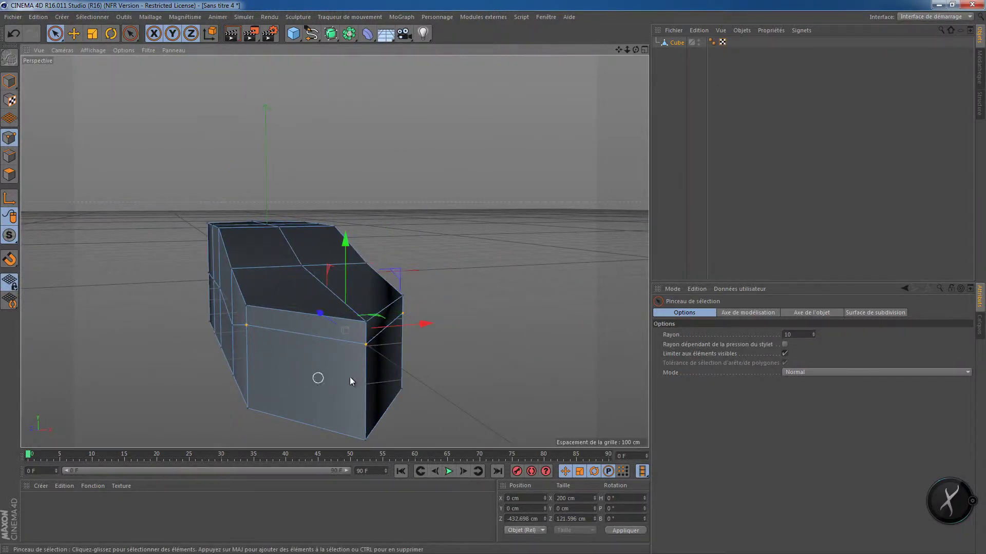
{"action": "left_click_drag", "start_coordinate": [354, 379], "coordinate": [371, 303], "text": "alt"}
{"action": "left_click_drag", "start_coordinate": [307, 247], "coordinate": [309, 259]}
Select the side corner points on both sides of the extruded end and scale them along X to about 276 cm apart.
{"action": "left_click_drag", "start_coordinate": [222, 350], "coordinate": [253, 354]}
{"action": "left_click_drag", "start_coordinate": [414, 299], "coordinate": [443, 323], "text": "alt"}
{"action": "left_click_drag", "start_coordinate": [404, 362], "coordinate": [385, 356], "text": "alt"}
{"action": "mouse_move", "coordinate": [299, 350]}
{"action": "left_mouse_down", "text": "alt"}
{"action": "mouse_move", "coordinate": [306, 331]}
{"action": "mouse_move", "coordinate": [269, 321]}
{"action": "mouse_move", "coordinate": [272, 379]}
{"action": "left_mouse_up", "text": "alt"}
{"action": "left_click", "coordinate": [266, 307], "text": "shift"}
{"action": "left_click", "coordinate": [397, 361]}
{"action": "left_click_drag", "start_coordinate": [438, 378], "coordinate": [383, 343], "text": "alt"}
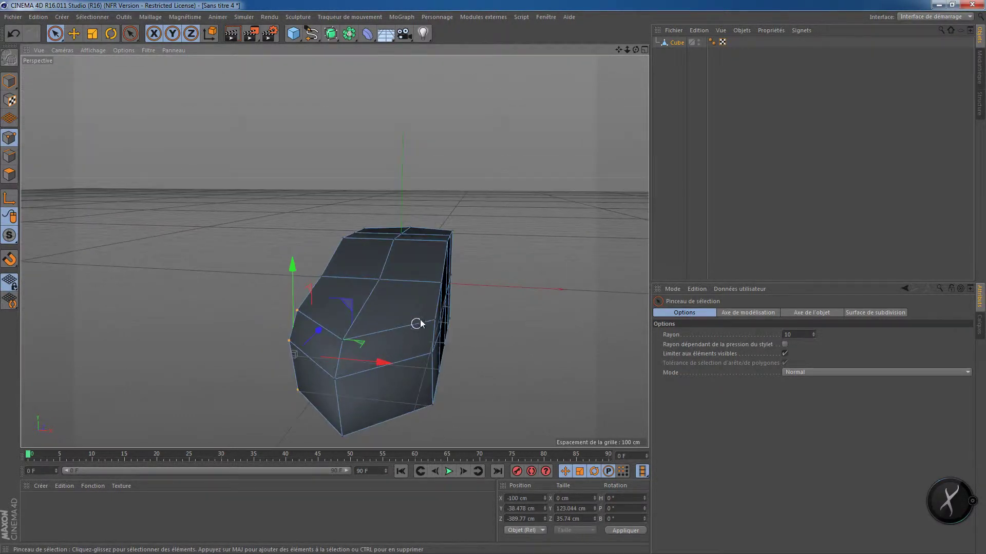
{"action": "mouse_move", "coordinate": [433, 316]}
{"action": "left_mouse_down", "text": "shift"}
{"action": "mouse_move", "coordinate": [432, 400]}
{"action": "mouse_move", "coordinate": [471, 376]}
{"action": "mouse_move", "coordinate": [490, 382]}
{"action": "left_mouse_up", "text": "shift"}
{"action": "key", "text": "t"}
{"action": "left_click_drag", "start_coordinate": [489, 379], "coordinate": [410, 291], "text": "alt"}
{"action": "middle_click_drag", "start_coordinate": [411, 291], "coordinate": [324, 256], "text": "alt"}
{"action": "left_click_drag", "start_coordinate": [324, 255], "coordinate": [429, 211], "text": "alt"}
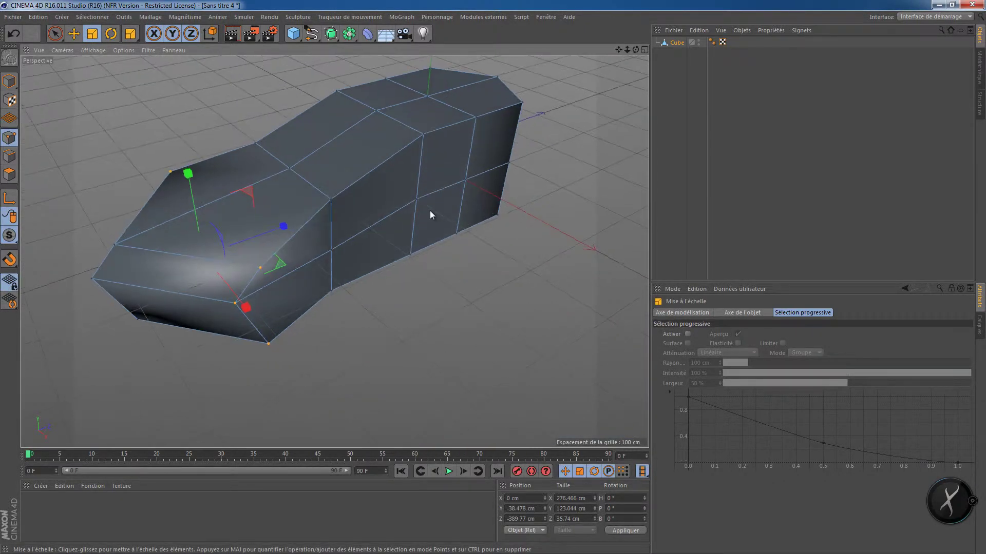
{"action": "middle_click_drag", "start_coordinate": [429, 211], "coordinate": [417, 277], "text": "alt"}
{"action": "key", "text": "ctrl+z"}
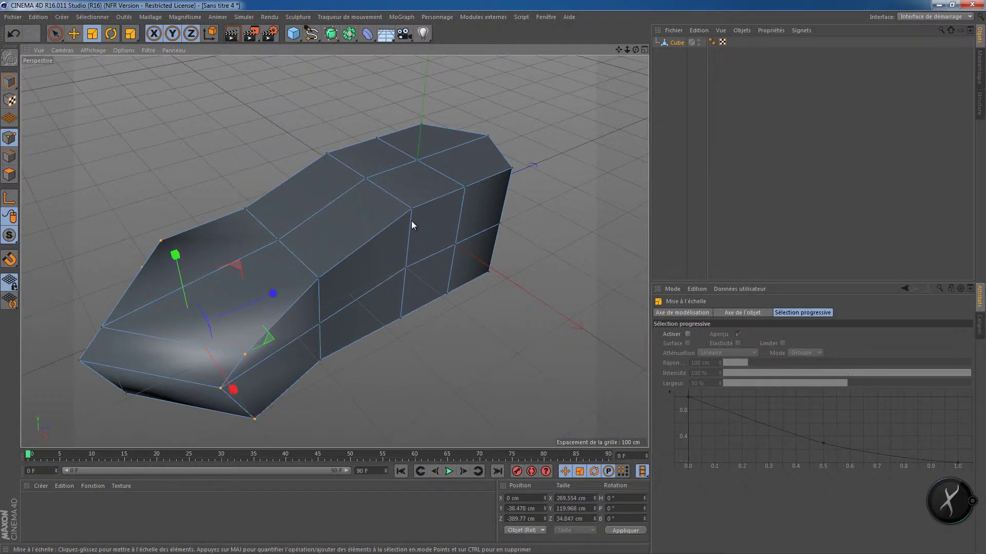
{"action": "key", "text": "ctrl+y"}
Select the side points of the ring at Z -100 cm on both sides and scale them along X to about 235 cm.
{"action": "key", "text": "space"}
{"action": "left_click_drag", "start_coordinate": [413, 211], "coordinate": [402, 321]}
{"action": "middle_click_drag", "start_coordinate": [416, 308], "coordinate": [459, 279], "text": "alt"}
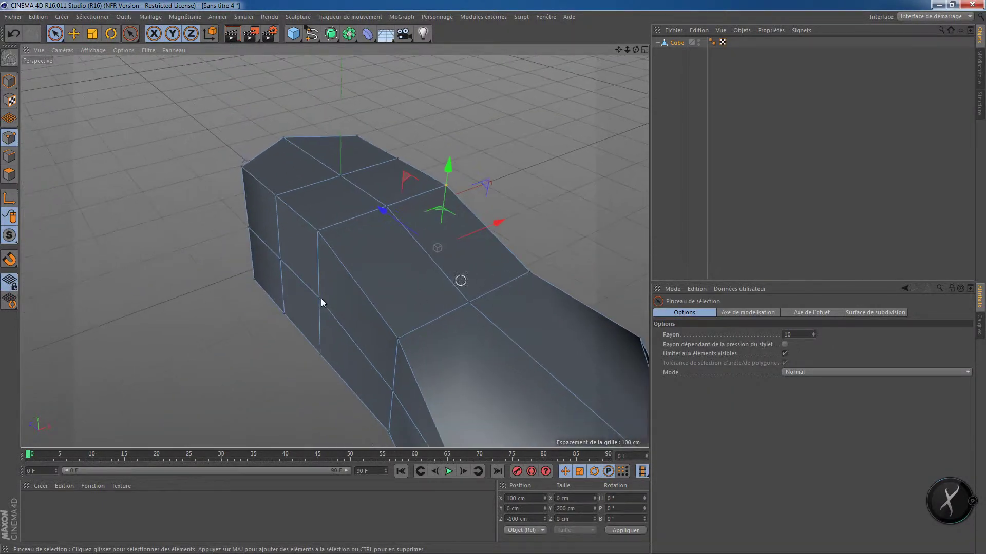
{"action": "mouse_move", "coordinate": [318, 317]}
{"action": "left_mouse_down", "text": "shift"}
{"action": "mouse_move", "coordinate": [321, 355]}
{"action": "mouse_move", "coordinate": [325, 258]}
{"action": "left_mouse_up", "text": "shift"}
{"action": "left_click", "coordinate": [316, 231], "text": "shift"}
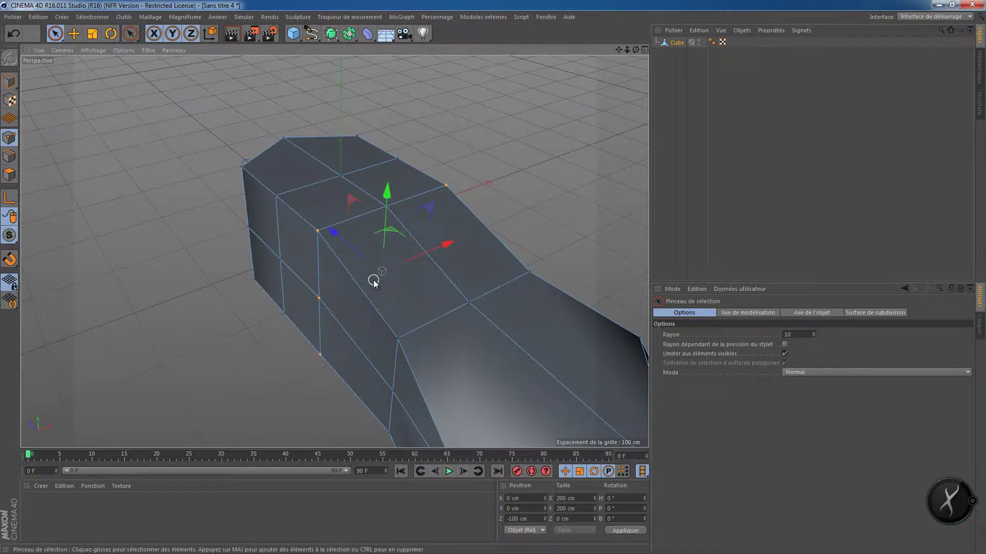
{"action": "key", "text": "t"}
{"action": "left_click_drag", "start_coordinate": [448, 243], "coordinate": [461, 238]}
Select the two mid-height side points of the extruded end and scale them further apart along X.
{"action": "scroll", "coordinate": [460, 239], "scroll_direction": "down", "scroll_amount": 2}
{"action": "left_click_drag", "start_coordinate": [372, 319], "coordinate": [515, 338], "text": "alt"}
{"action": "left_click", "coordinate": [475, 309]}
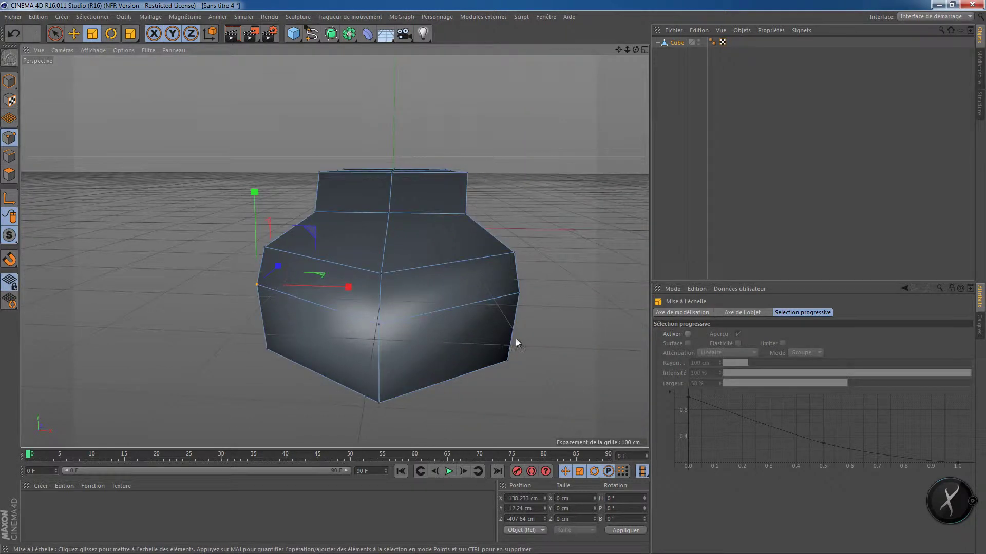
{"action": "left_click", "coordinate": [521, 297], "text": "shift"}
{"action": "left_click_drag", "start_coordinate": [478, 288], "coordinate": [492, 294]}
Select the two mid-height side points of the ring at Z -249 cm and scale them apart along X.
{"action": "left_click_drag", "start_coordinate": [492, 294], "coordinate": [298, 296], "text": "alt"}
{"action": "left_click_drag", "start_coordinate": [395, 264], "coordinate": [458, 285], "text": "alt"}
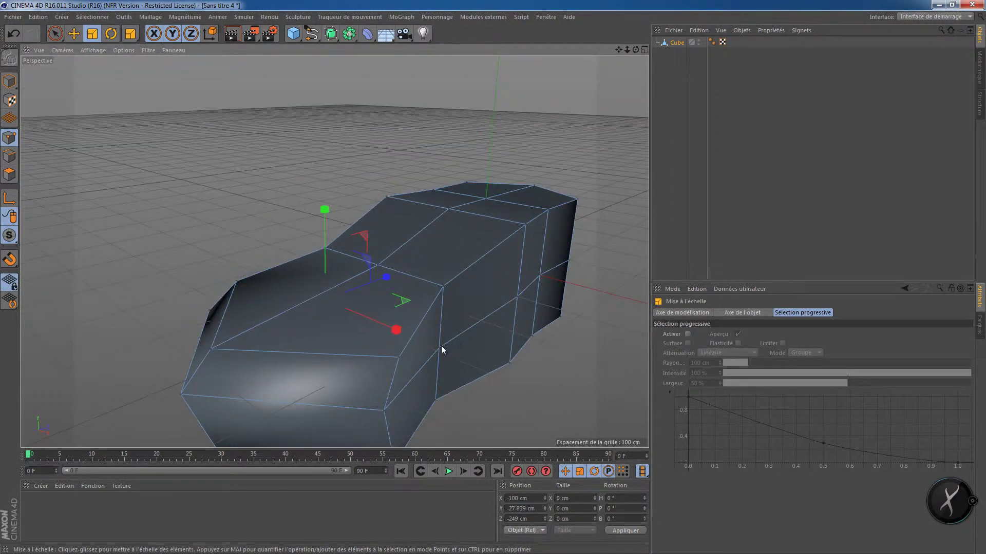
{"action": "left_click", "coordinate": [439, 349], "text": "shift"}
{"action": "left_click_drag", "start_coordinate": [455, 358], "coordinate": [467, 363]}
Select the two bottom side points of the ring at Z -100 cm and scale them inward to about 153 cm wide.
{"action": "left_click_drag", "start_coordinate": [486, 397], "coordinate": [506, 288], "text": "alt"}
{"action": "left_click", "coordinate": [543, 329]}
{"action": "left_click_drag", "start_coordinate": [525, 358], "coordinate": [466, 332], "text": "alt"}
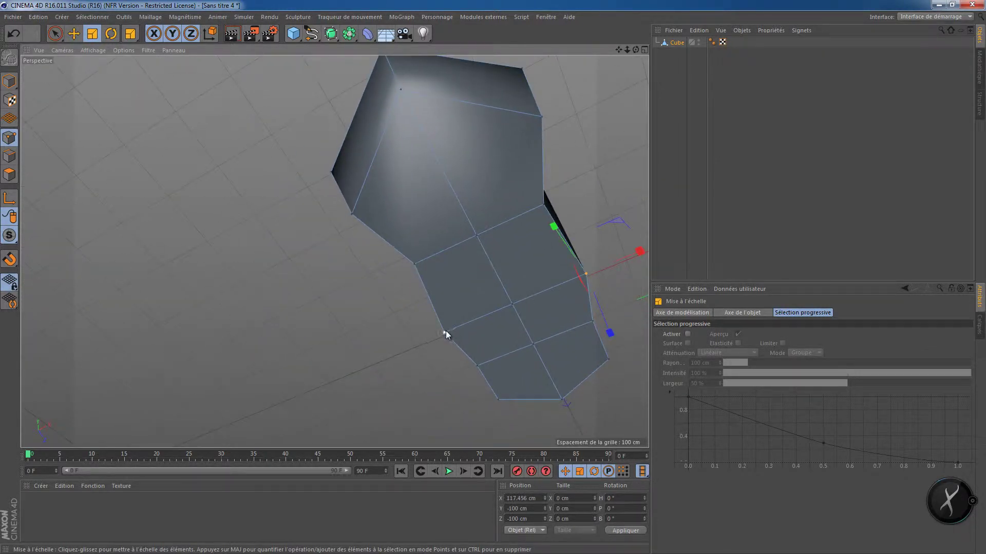
{"action": "left_click", "coordinate": [445, 332], "text": "shift"}
{"action": "left_click_drag", "start_coordinate": [605, 266], "coordinate": [505, 280]}
Select the two top centre edges of the rear section in edge mode and raise them to about Y 122 cm.
{"action": "right_click_drag", "start_coordinate": [504, 280], "coordinate": [471, 218], "text": "alt"}
{"action": "left_click_drag", "start_coordinate": [472, 217], "coordinate": [473, 282], "text": "alt"}
{"action": "middle_click_drag", "start_coordinate": [462, 323], "coordinate": [347, 495], "text": "alt"}
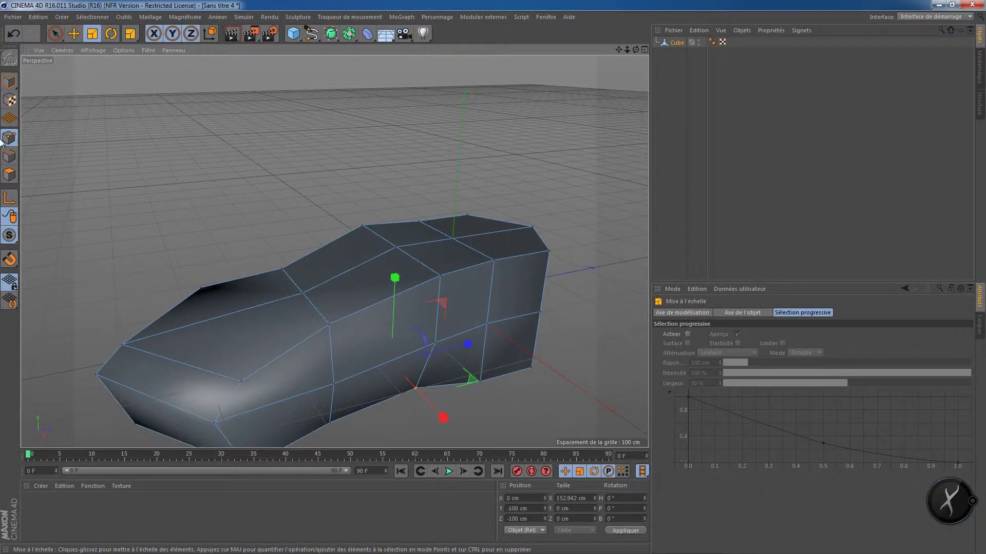
{"action": "left_click", "coordinate": [12, 157]}
{"action": "left_click", "coordinate": [438, 241]}
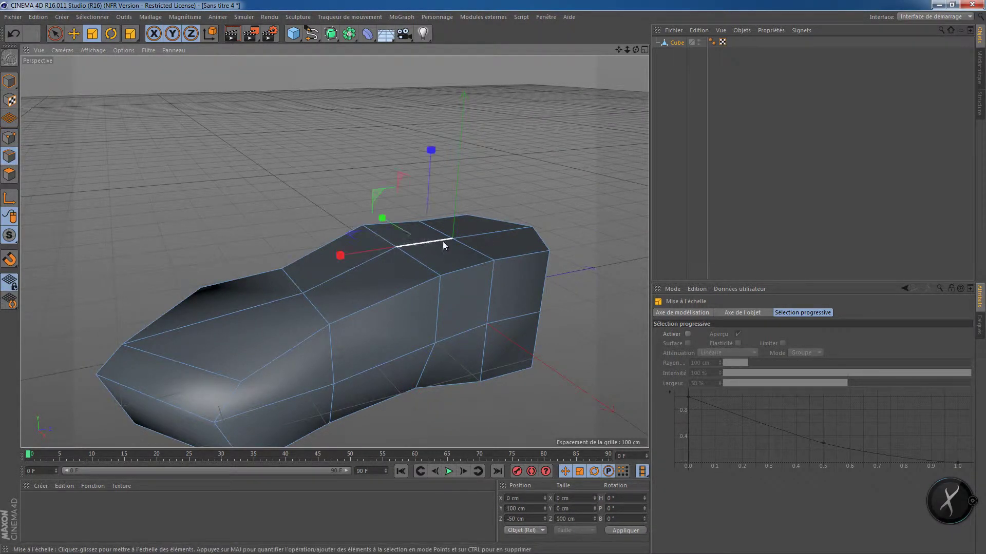
{"action": "left_click", "coordinate": [500, 231]}
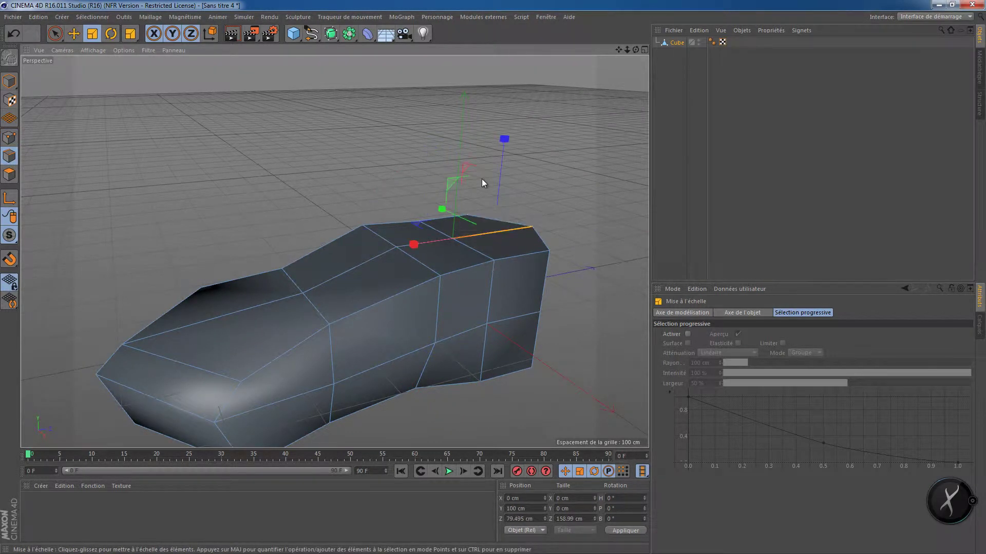
{"action": "left_click", "coordinate": [434, 243], "text": "shift"}
{"action": "key", "text": "e"}
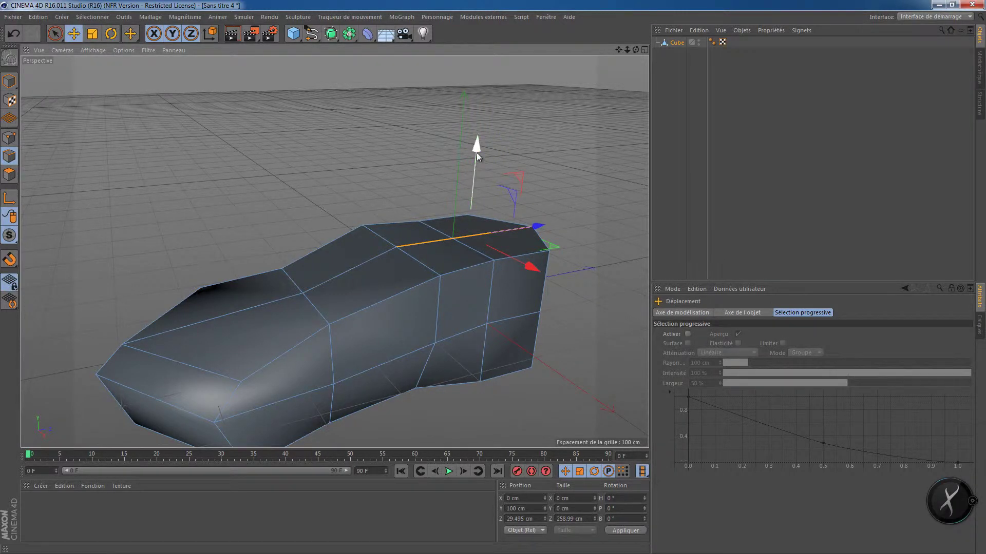
{"action": "left_click_drag", "start_coordinate": [476, 152], "coordinate": [479, 134]}
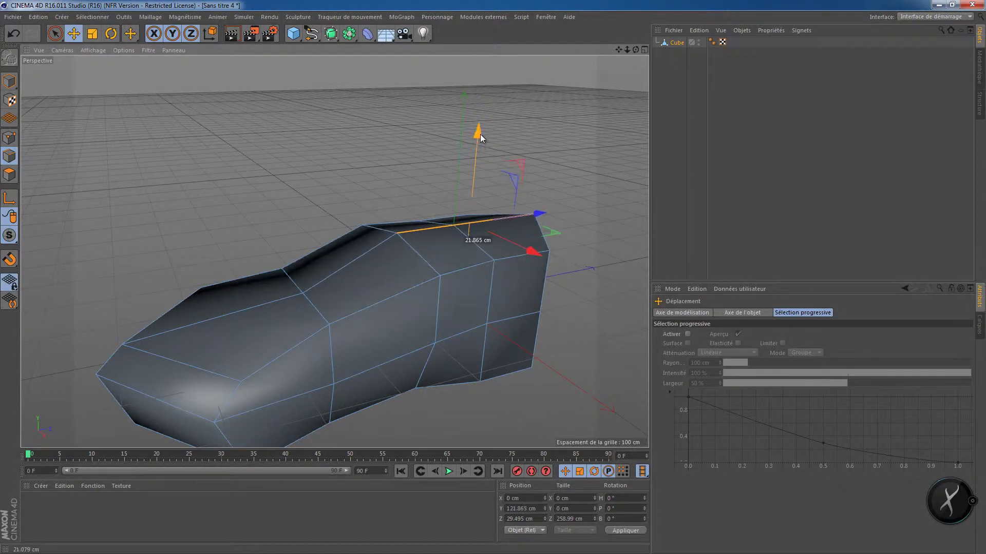
Move the sloping top centre edge between the rear section and the Z -249 cm ring outward to about Y 101 cm.
{"action": "left_click", "coordinate": [349, 262]}
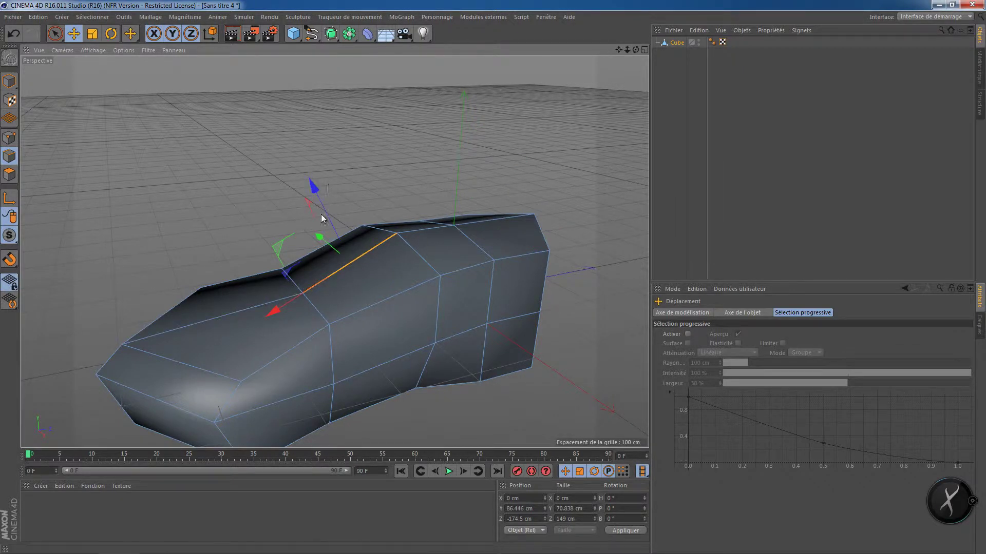
{"action": "left_click_drag", "start_coordinate": [316, 189], "coordinate": [307, 177]}
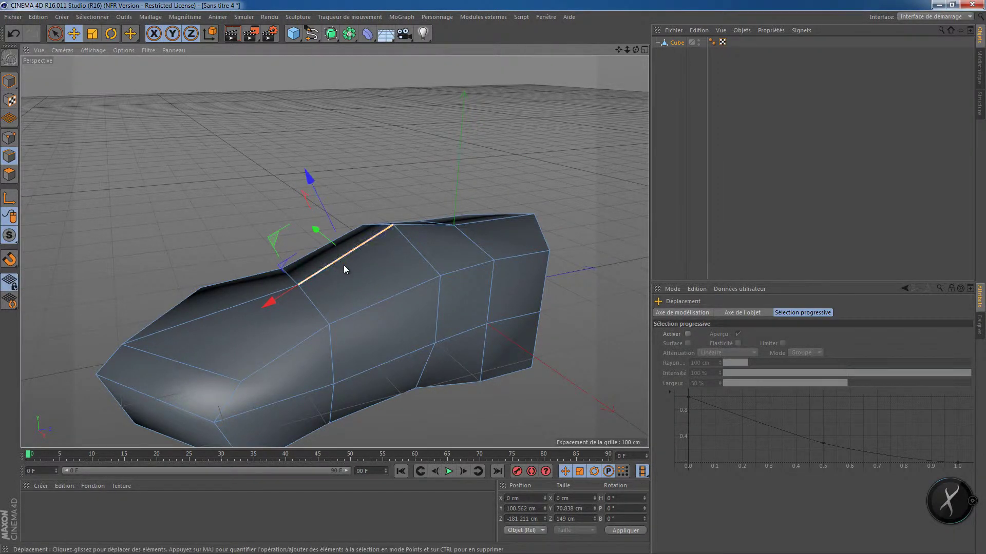
{"action": "scroll", "coordinate": [344, 266], "scroll_direction": "down", "scroll_amount": 2}
{"action": "left_click_drag", "start_coordinate": [372, 304], "coordinate": [506, 296], "text": "alt"}
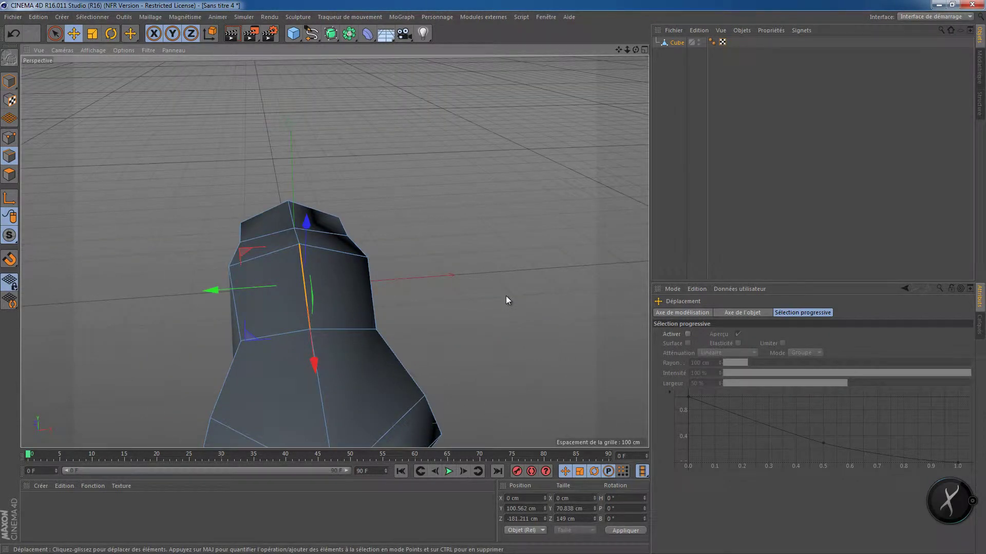
Add a subdivision surface object and make the cube its child to smooth the model.
{"action": "left_click", "coordinate": [331, 33]}
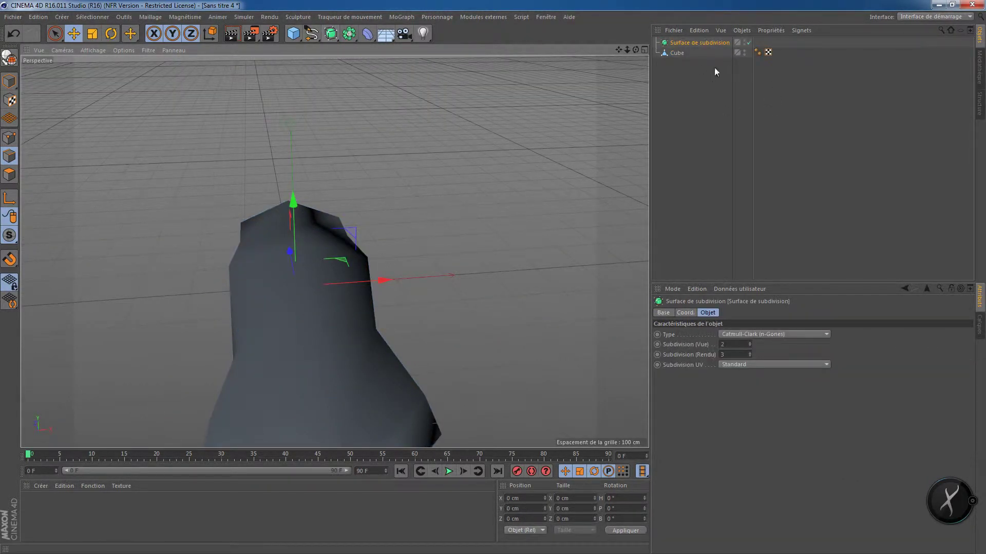
{"action": "left_click_drag", "start_coordinate": [677, 54], "coordinate": [696, 44]}
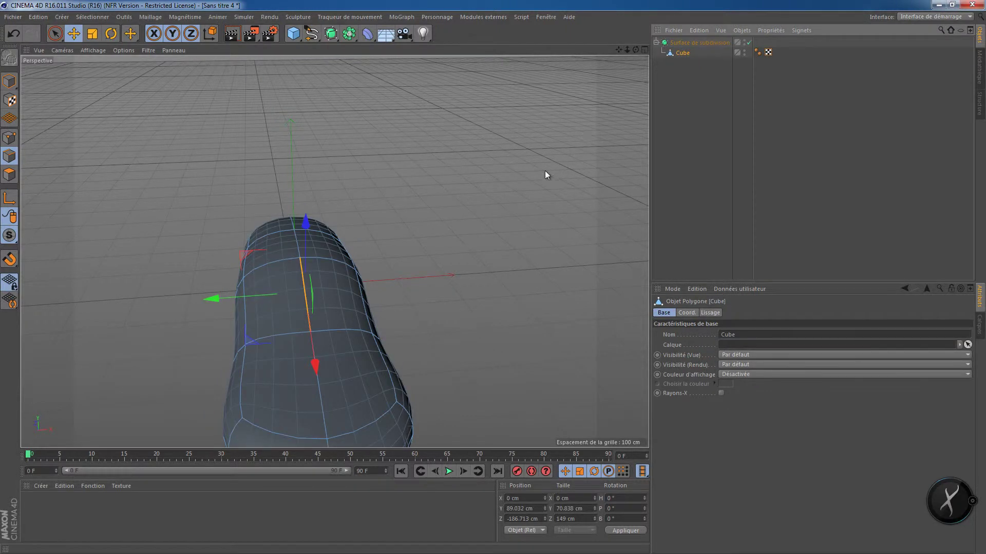
{"action": "left_click_drag", "start_coordinate": [545, 173], "coordinate": [389, 319], "text": "alt"}
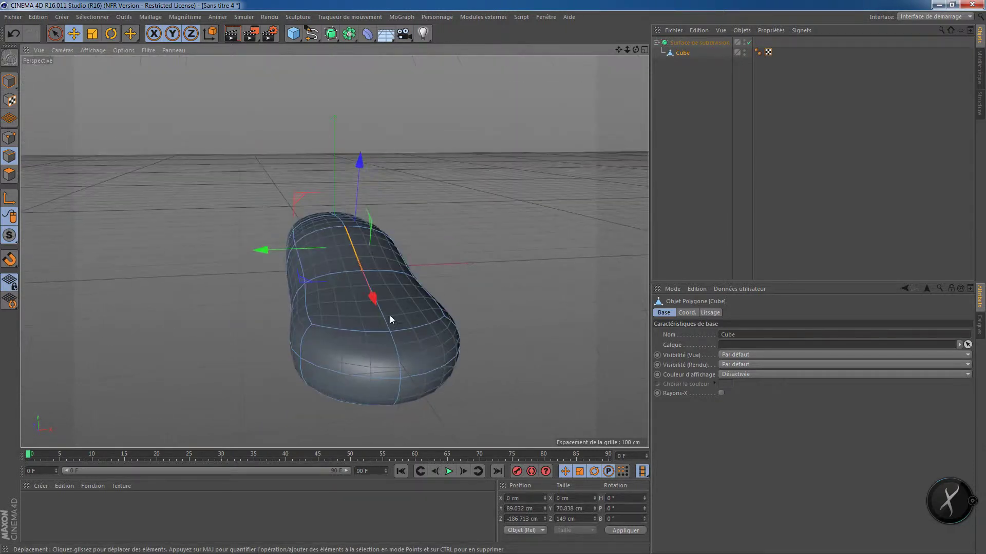
Select the four vertical side edges of the rounded front end for scaling.
{"action": "left_click", "coordinate": [303, 346]}
{"action": "left_click", "coordinate": [303, 373], "text": "shift"}
{"action": "left_click_drag", "start_coordinate": [448, 389], "coordinate": [490, 371], "text": "alt"}
{"action": "left_click", "coordinate": [449, 340], "text": "shift"}
{"action": "left_click", "coordinate": [445, 393], "text": "shift"}
{"action": "scroll", "coordinate": [450, 370], "scroll_direction": "down", "scroll_amount": 3}
{"action": "middle_click_drag", "start_coordinate": [490, 371], "coordinate": [457, 226], "text": "alt"}
{"action": "left_click_drag", "start_coordinate": [457, 226], "coordinate": [475, 304], "text": "alt"}
{"action": "key", "text": "t"}
Select the two vertical centre edges at the front tip and move them forward to about Z -505 cm.
{"action": "left_click", "coordinate": [360, 311]}
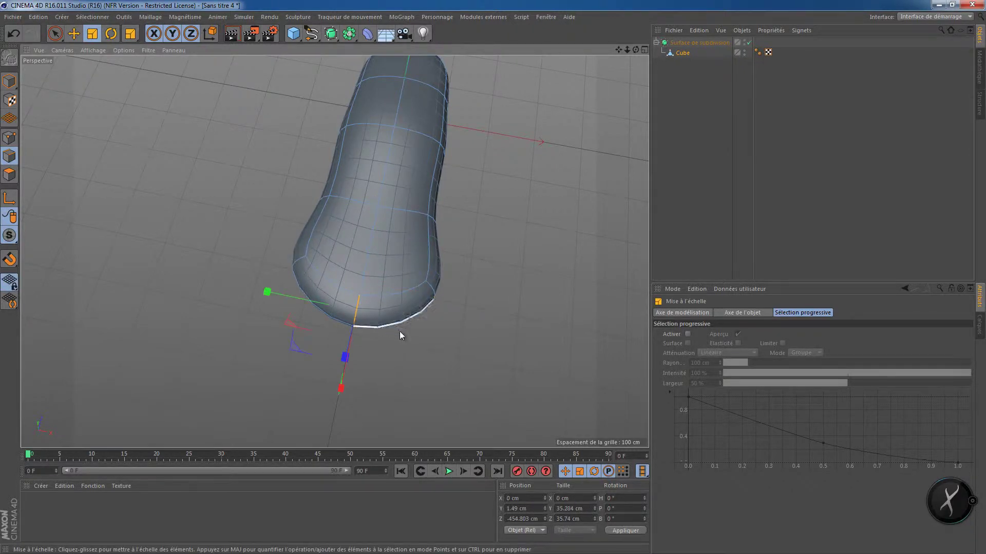
{"action": "left_click_drag", "start_coordinate": [400, 331], "coordinate": [423, 236], "text": "alt"}
{"action": "left_click", "coordinate": [363, 267], "text": "shift"}
{"action": "left_click_drag", "start_coordinate": [363, 266], "coordinate": [357, 291], "text": "alt"}
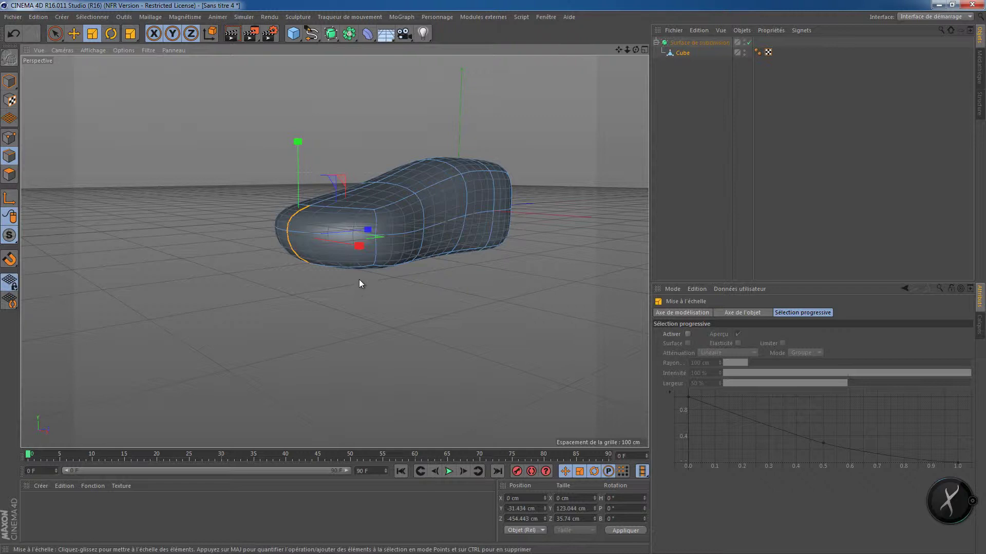
{"action": "key", "text": "e"}
{"action": "left_click_drag", "start_coordinate": [365, 227], "coordinate": [336, 233]}
Select all polygons of the rear section in polygon mode and scale them along Z to about 237 cm.
{"action": "left_click_drag", "start_coordinate": [386, 255], "coordinate": [319, 177], "text": "alt"}
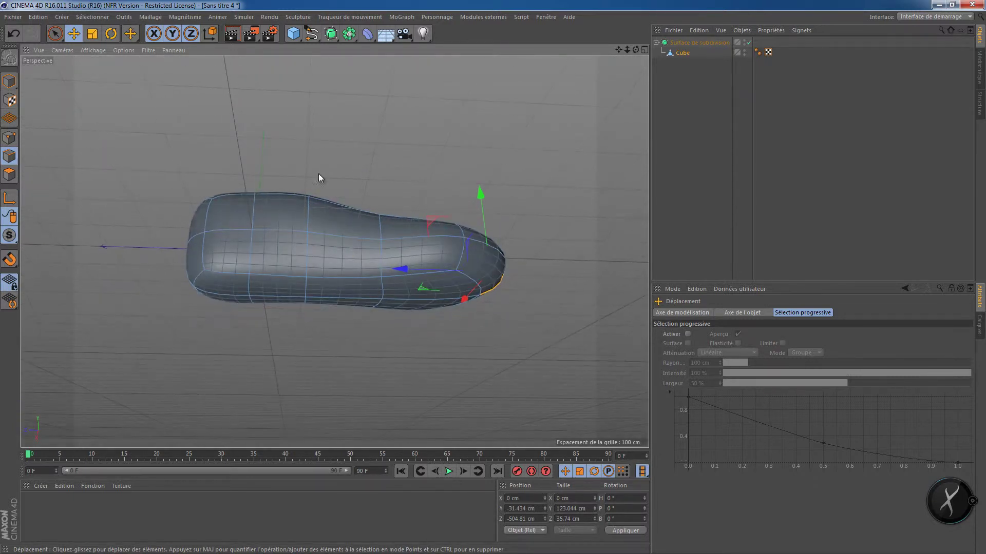
{"action": "left_click", "coordinate": [9, 175]}
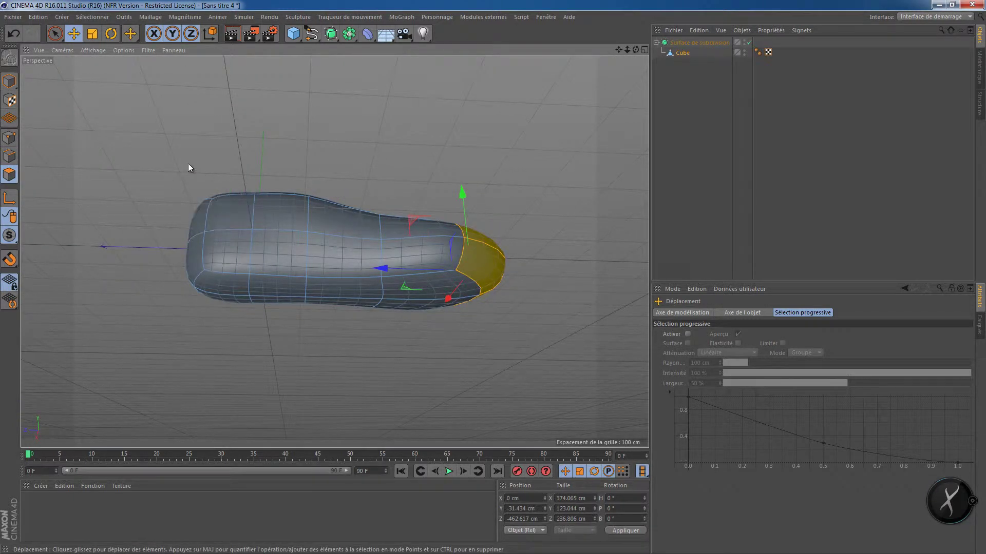
{"action": "key", "text": "space"}
{"action": "mouse_move", "coordinate": [221, 234]}
{"action": "left_mouse_down"}
{"action": "mouse_move", "coordinate": [193, 241]}
{"action": "mouse_move", "coordinate": [255, 208]}
{"action": "mouse_move", "coordinate": [276, 319]}
{"action": "mouse_move", "coordinate": [242, 401]}
{"action": "left_mouse_up"}
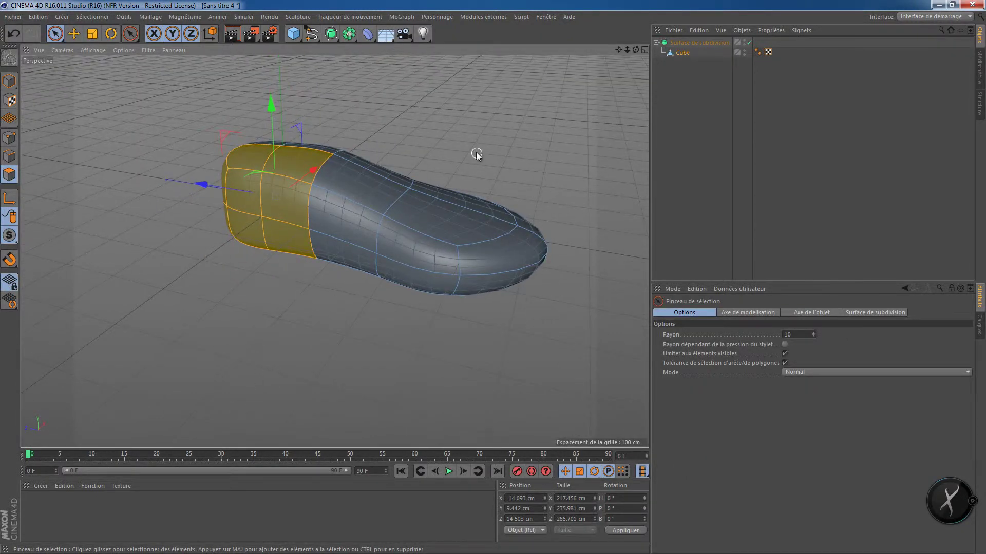
{"action": "mouse_move", "coordinate": [476, 153]}
{"action": "left_mouse_down", "text": "alt"}
{"action": "mouse_move", "coordinate": [215, 125]}
{"action": "mouse_move", "coordinate": [234, 77]}
{"action": "left_mouse_up", "text": "alt"}
{"action": "left_click_drag", "start_coordinate": [570, 285], "coordinate": [571, 246], "text": "alt"}
{"action": "mouse_move", "coordinate": [481, 246]}
{"action": "left_mouse_down", "text": "shift"}
{"action": "mouse_move", "coordinate": [480, 220]}
{"action": "mouse_move", "coordinate": [420, 172]}
{"action": "mouse_move", "coordinate": [378, 231]}
{"action": "left_mouse_up", "text": "shift"}
{"action": "mouse_move", "coordinate": [399, 335]}
{"action": "left_mouse_down", "text": "alt"}
{"action": "mouse_move", "coordinate": [430, 311]}
{"action": "mouse_move", "coordinate": [426, 385]}
{"action": "left_mouse_up", "text": "alt"}
{"action": "key", "text": "t"}
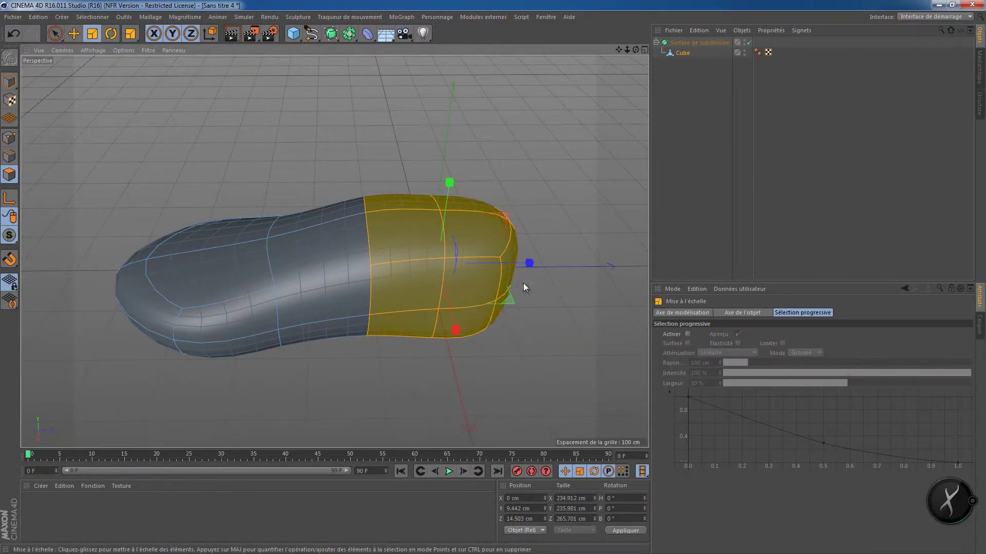
{"action": "left_click_drag", "start_coordinate": [531, 260], "coordinate": [505, 261]}
Clear the selection, select the four top polygons of the rear section and raise them to about Y 133 cm.
{"action": "key", "text": "e"}
{"action": "left_click_drag", "start_coordinate": [436, 355], "coordinate": [431, 307], "text": "alt"}
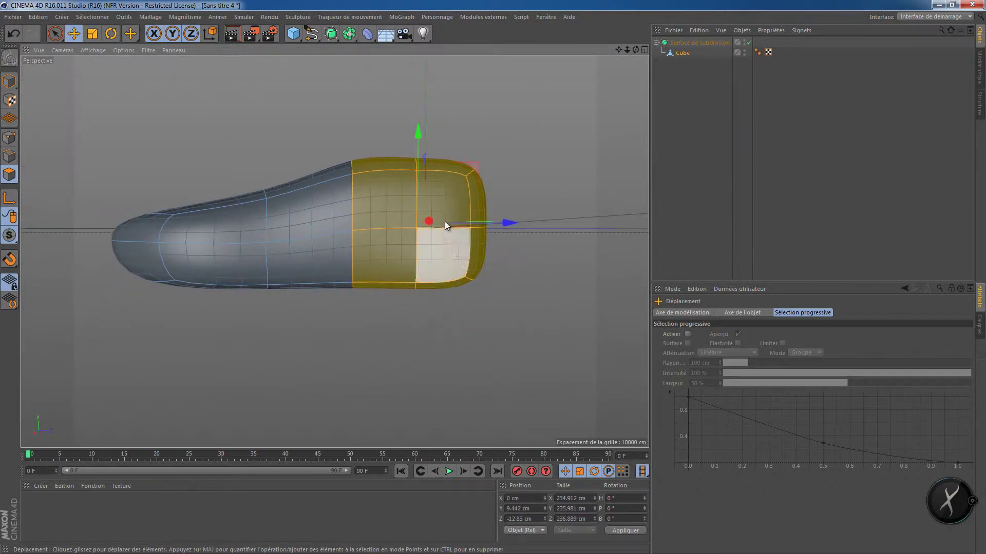
{"action": "left_click_drag", "start_coordinate": [396, 276], "coordinate": [396, 376], "text": "alt"}
{"action": "left_click", "coordinate": [502, 180]}
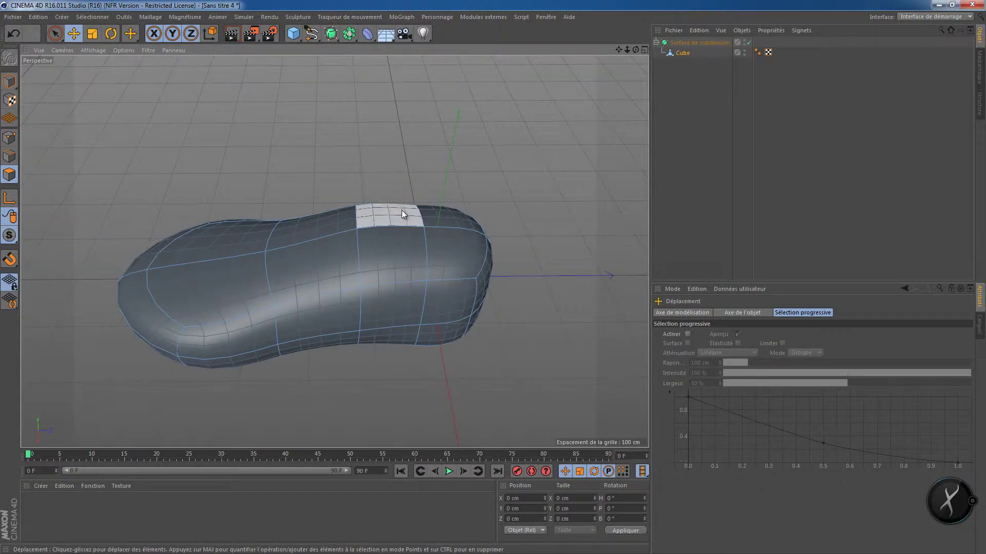
{"action": "left_click", "coordinate": [400, 210]}
{"action": "left_click", "coordinate": [418, 267], "text": "shift"}
{"action": "left_click", "coordinate": [449, 234], "text": "shift"}
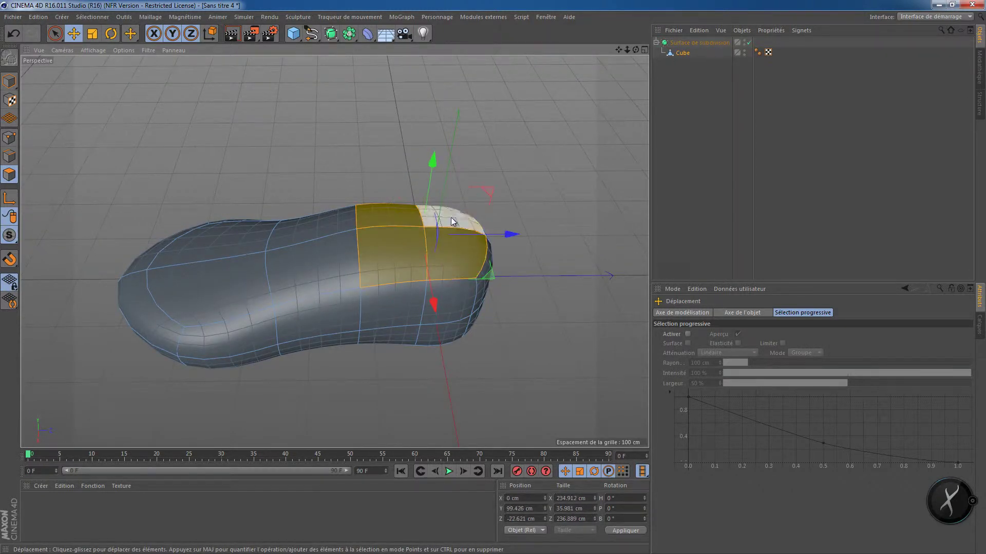
{"action": "left_click", "coordinate": [451, 217], "text": "shift"}
{"action": "left_click_drag", "start_coordinate": [432, 162], "coordinate": [429, 141]}
{"action": "left_click_drag", "start_coordinate": [469, 267], "coordinate": [608, 260], "text": "alt"}
{"action": "left_click_drag", "start_coordinate": [430, 295], "coordinate": [482, 309], "text": "alt"}
{"action": "scroll", "coordinate": [470, 359], "scroll_direction": "down", "scroll_amount": 8}
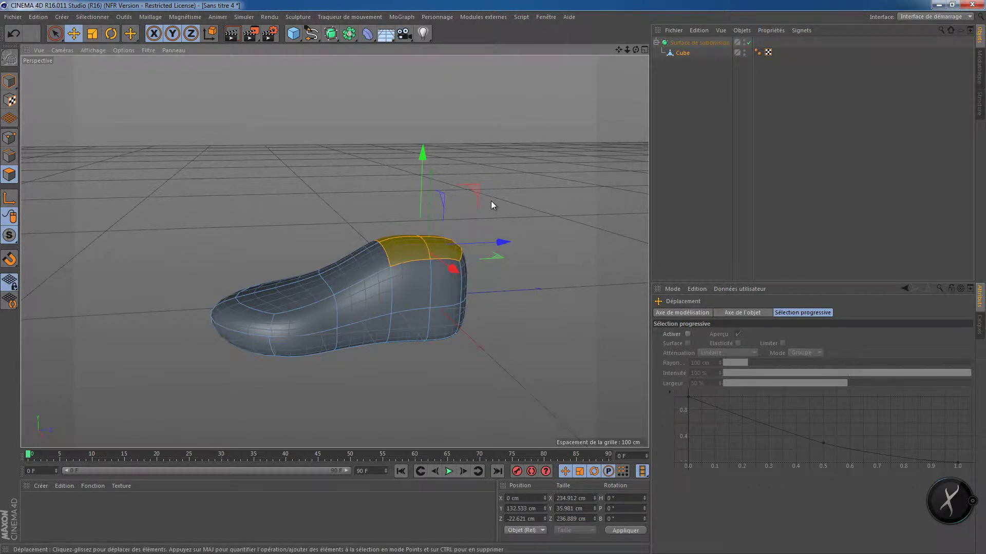
Extrude the four top polygons of the rear section upward into a shaft, and extrude them a second time by 38 cm.
{"action": "right_click", "coordinate": [390, 287]}
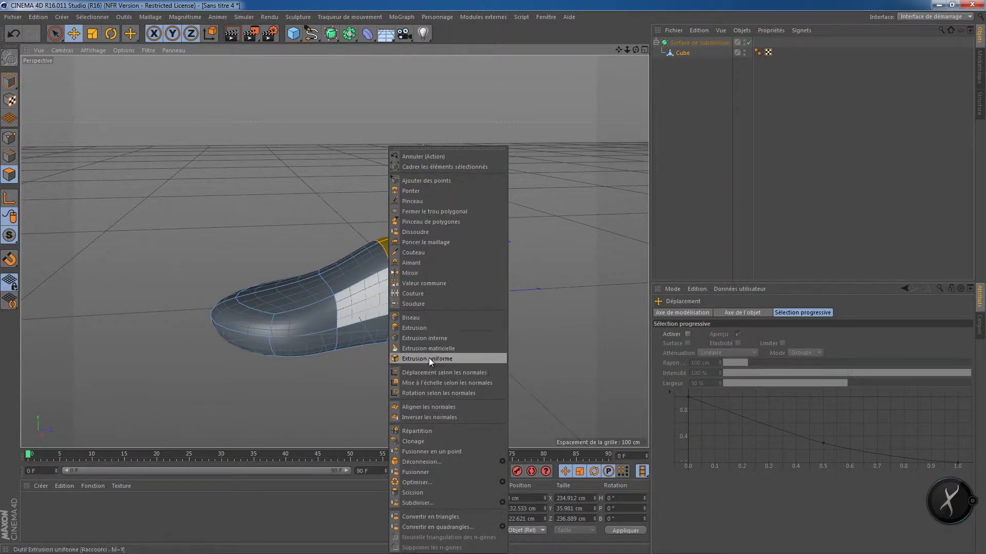
{"action": "left_click", "coordinate": [424, 329]}
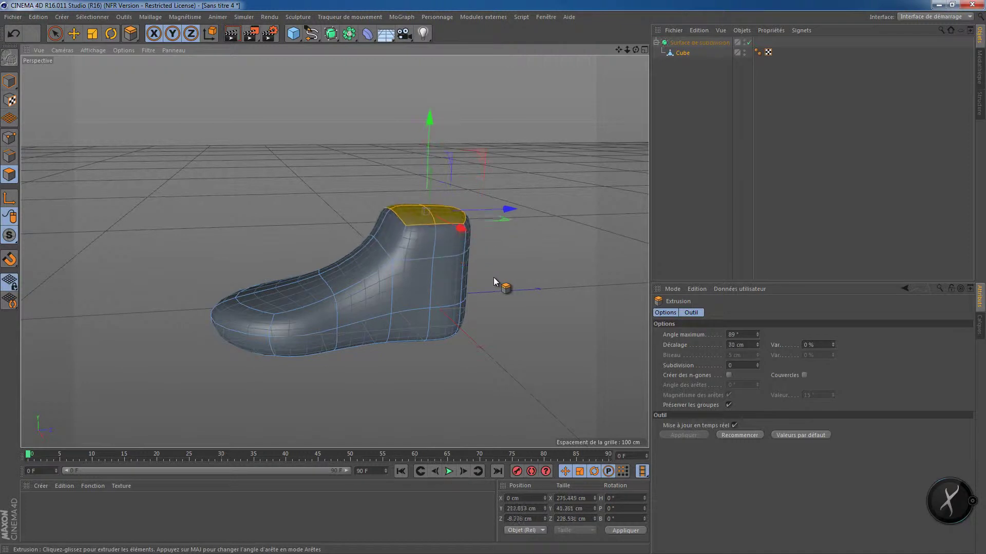
{"action": "left_click_drag", "start_coordinate": [494, 278], "coordinate": [493, 278]}
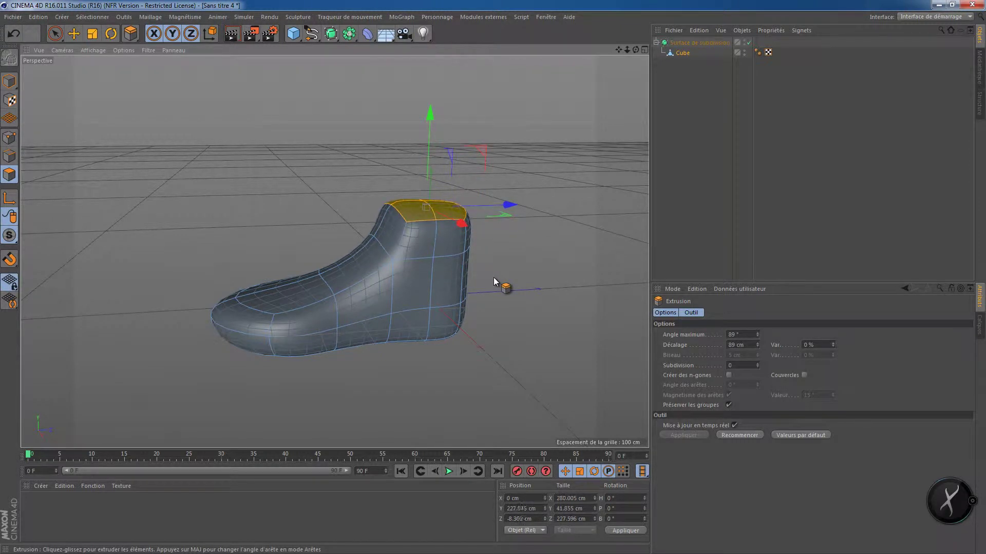
{"action": "left_click_drag", "start_coordinate": [509, 171], "coordinate": [493, 278]}
{"action": "left_click_drag", "start_coordinate": [504, 337], "coordinate": [396, 319], "text": "alt"}
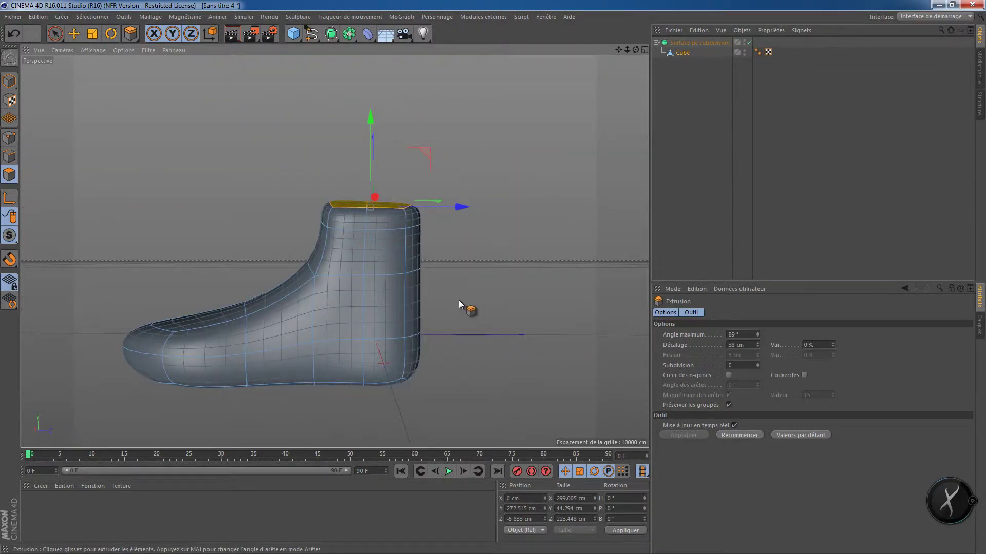
{"action": "left_click_drag", "start_coordinate": [458, 300], "coordinate": [470, 305], "text": "alt"}
Select the complete ring of side polygons around the upper rim of the shaft with the live selection.
{"action": "left_click", "coordinate": [55, 34]}
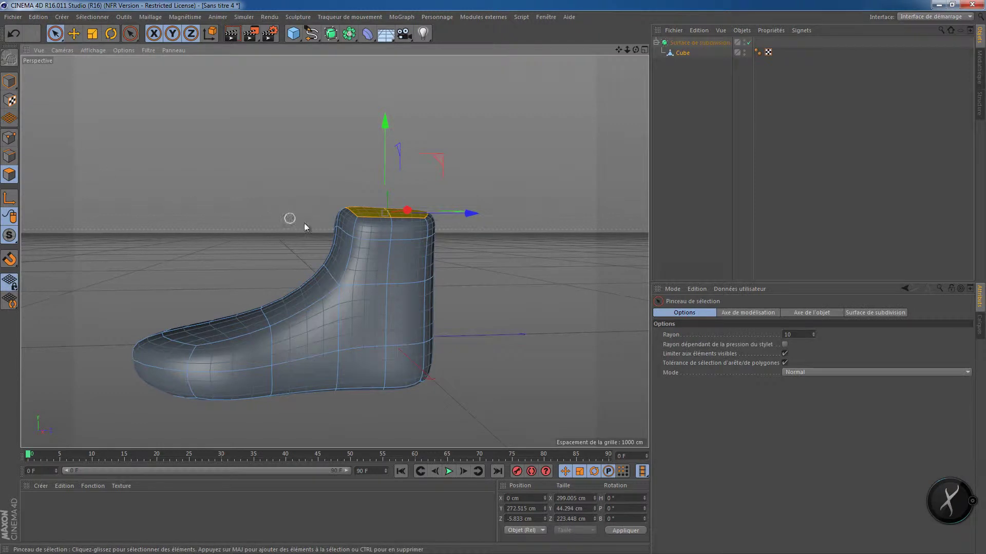
{"action": "left_click_drag", "start_coordinate": [338, 222], "coordinate": [421, 227]}
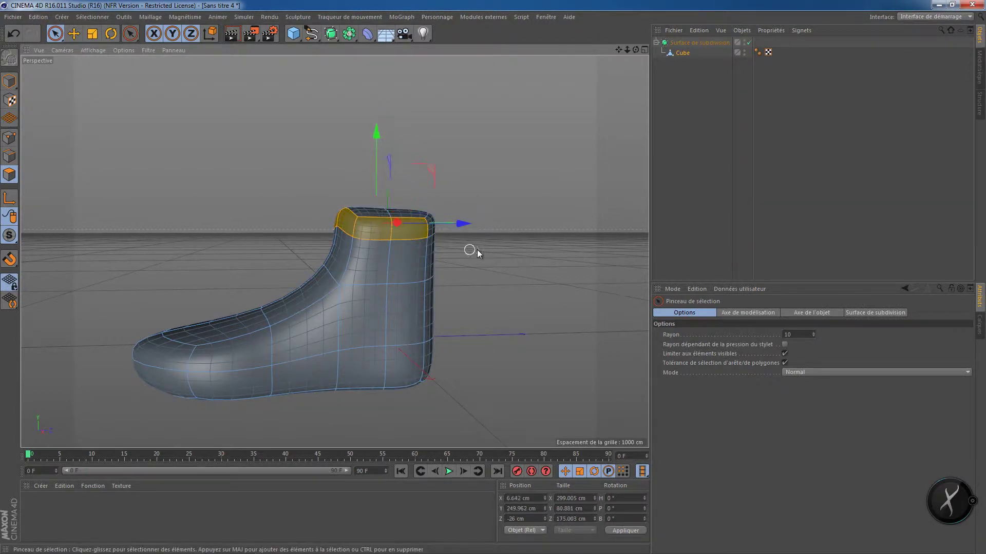
{"action": "left_click_drag", "start_coordinate": [476, 250], "coordinate": [375, 261], "text": "alt"}
{"action": "left_click_drag", "start_coordinate": [318, 239], "coordinate": [333, 237]}
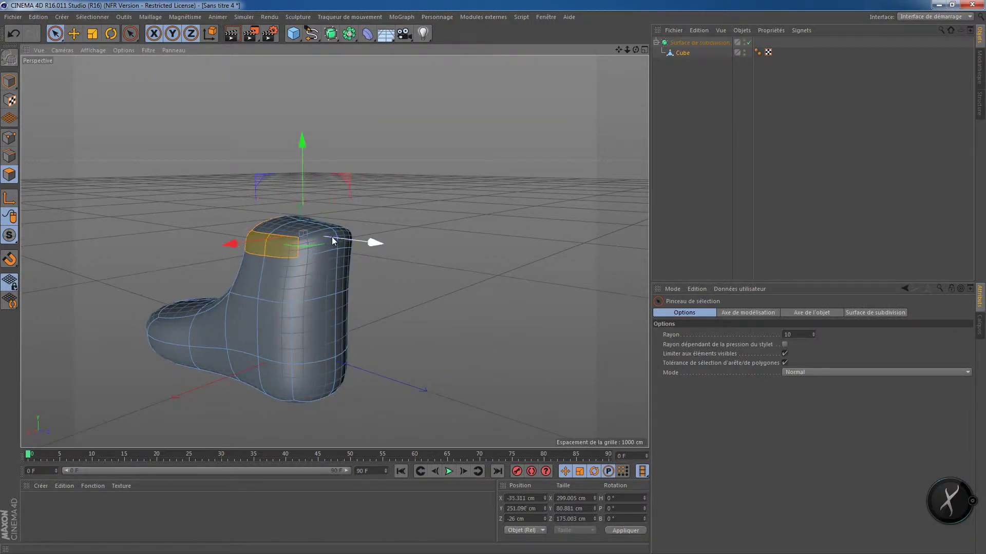
{"action": "key", "text": "ctrl+z"}
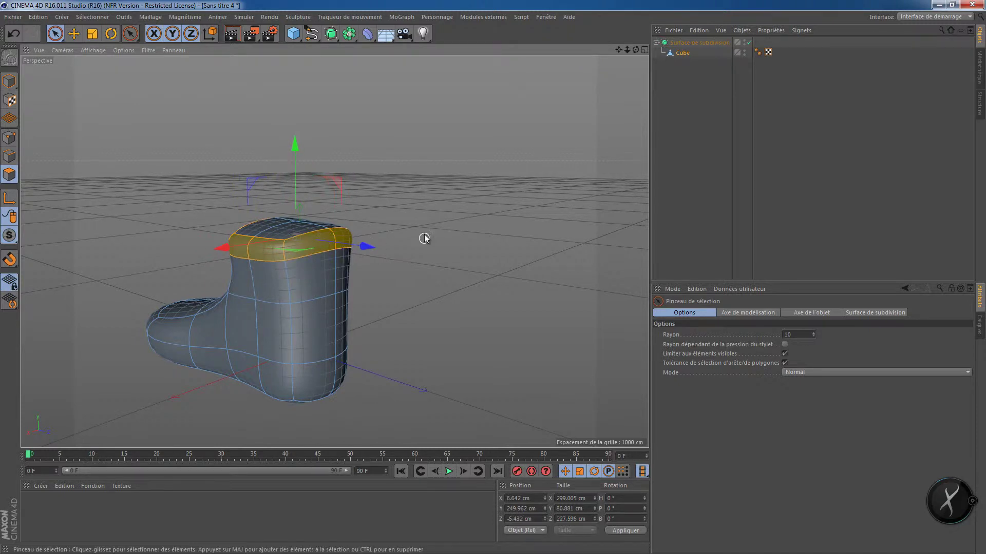
{"action": "left_click_drag", "start_coordinate": [424, 238], "coordinate": [267, 227], "text": "alt"}
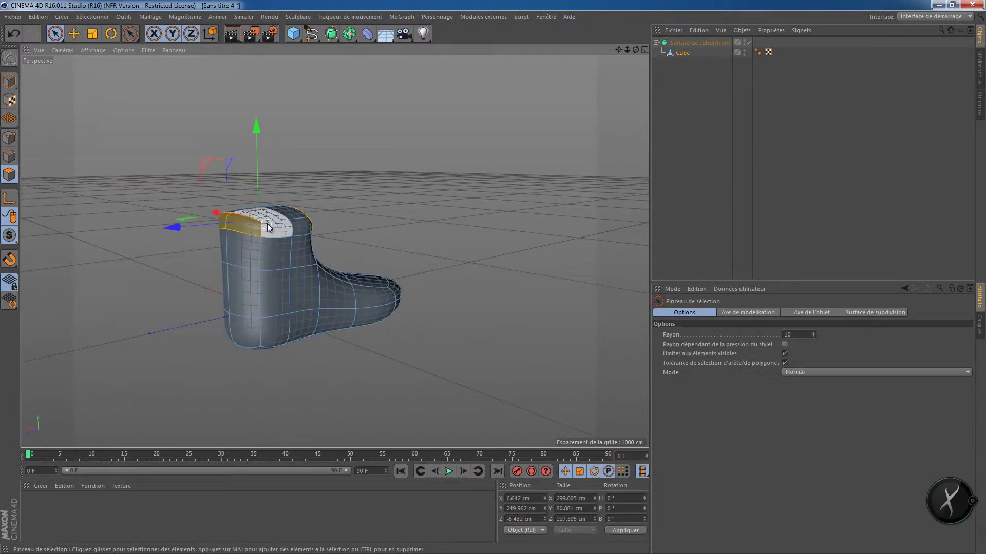
{"action": "left_click", "coordinate": [298, 226], "text": "shift"}
{"action": "left_click_drag", "start_coordinate": [279, 294], "coordinate": [358, 352], "text": "alt"}
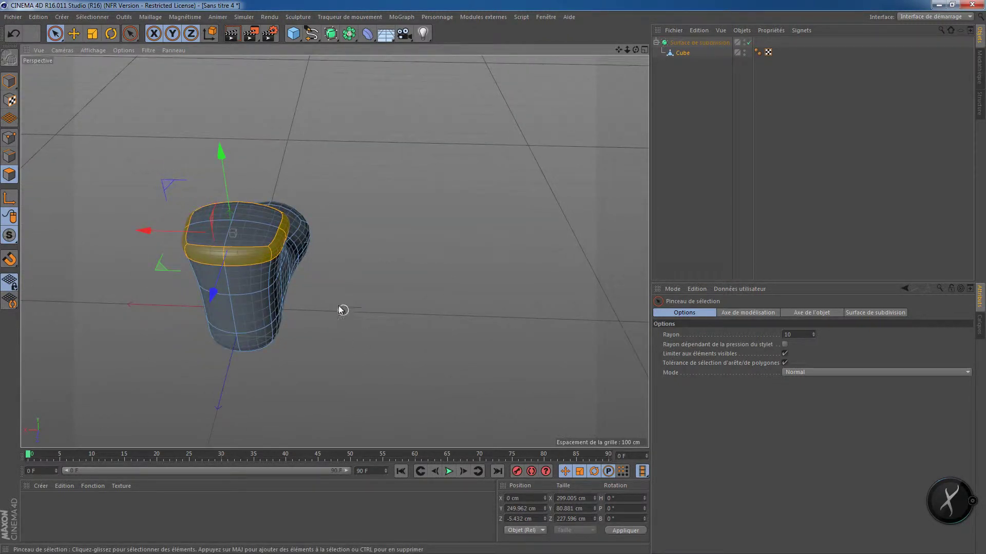
Scale the rim ring outward to about 339 cm along X, and stretch it along Z to about 292 cm.
{"action": "key", "text": "t"}
{"action": "left_click_drag", "start_coordinate": [316, 188], "coordinate": [374, 158]}
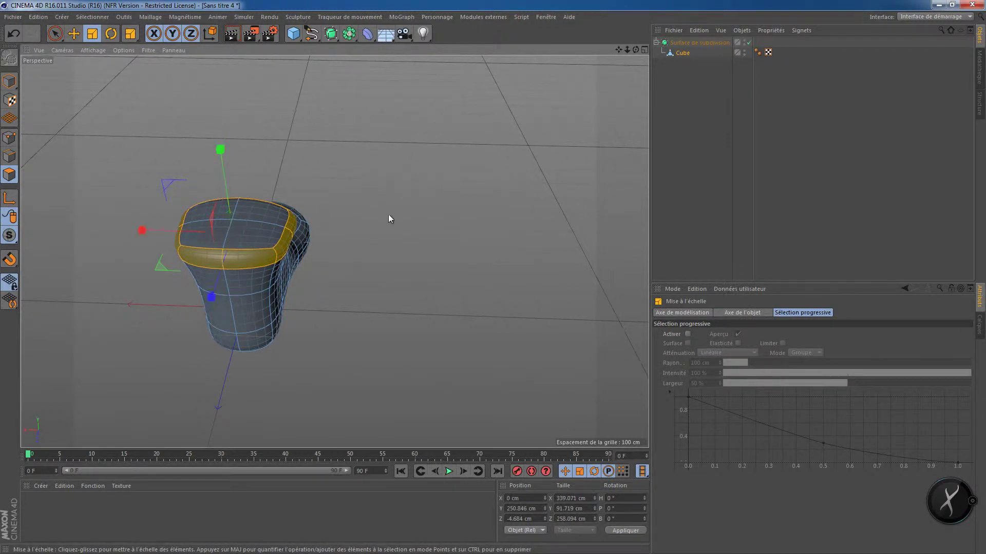
{"action": "left_click_drag", "start_coordinate": [388, 218], "coordinate": [334, 251], "text": "alt"}
{"action": "left_click_drag", "start_coordinate": [201, 316], "coordinate": [193, 335]}
Move the rim ring toward the toe to about Z -19 cm.
{"action": "left_click_drag", "start_coordinate": [337, 349], "coordinate": [244, 254], "text": "alt"}
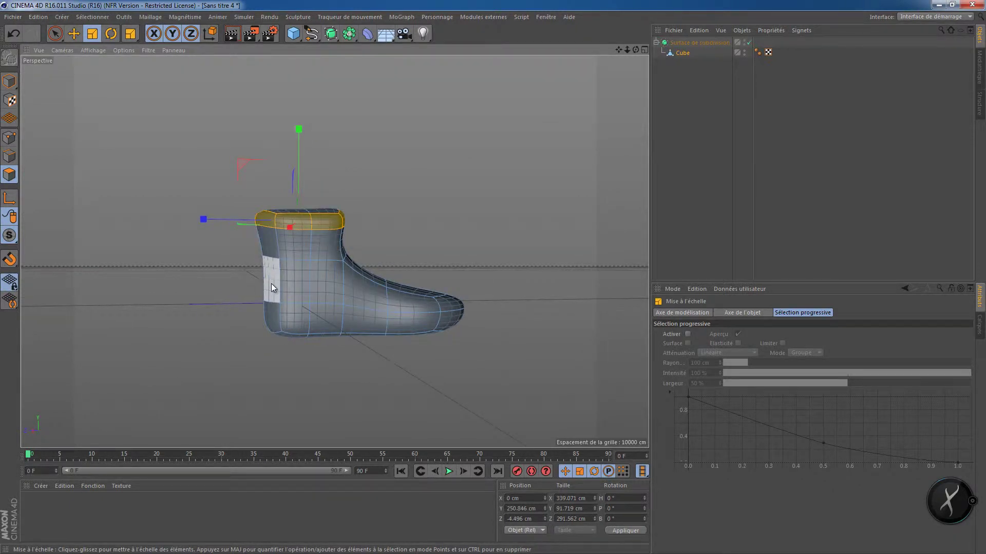
{"action": "key", "text": "e"}
{"action": "left_click_drag", "start_coordinate": [208, 219], "coordinate": [211, 219]}
In edge mode, select the opposite vertical side edges low on the rear section and scale them along X to about 263 cm.
{"action": "left_click_drag", "start_coordinate": [416, 301], "coordinate": [396, 303], "text": "alt"}
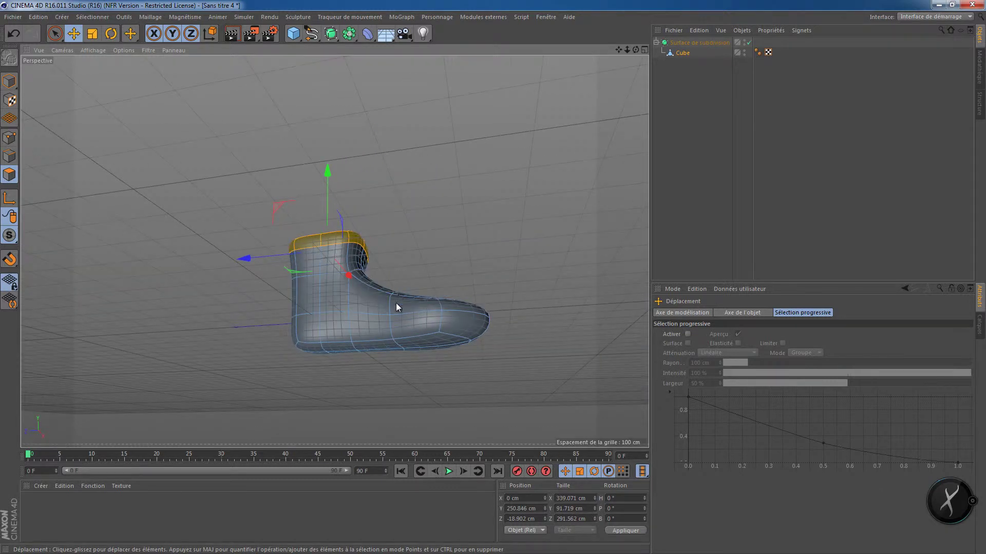
{"action": "scroll", "coordinate": [395, 304], "scroll_direction": "up", "scroll_amount": 2}
{"action": "left_click_drag", "start_coordinate": [383, 346], "coordinate": [307, 344], "text": "alt"}
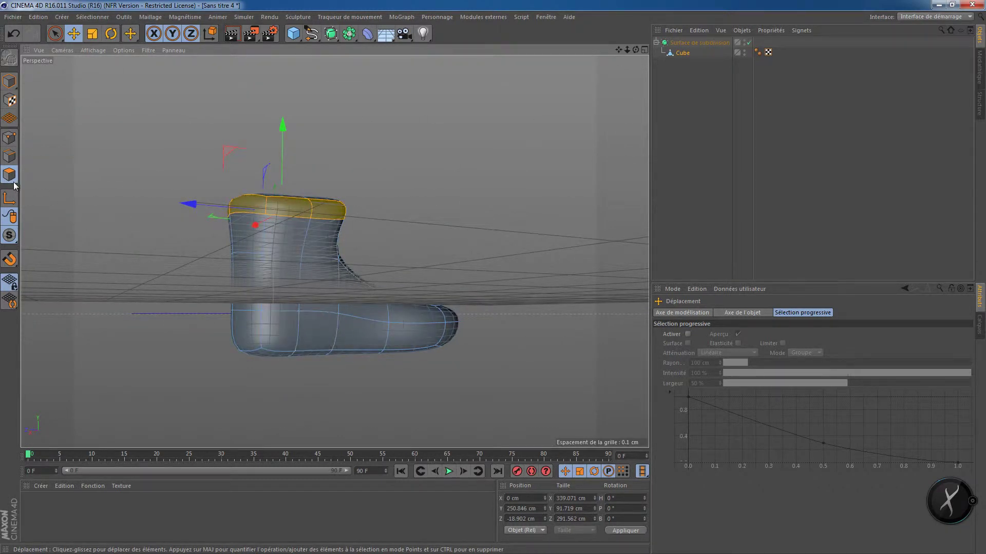
{"action": "left_click", "coordinate": [9, 156]}
{"action": "left_click", "coordinate": [298, 337]}
{"action": "mouse_move", "coordinate": [306, 367]}
{"action": "left_mouse_down", "text": "alt"}
{"action": "mouse_move", "coordinate": [416, 366]}
{"action": "mouse_move", "coordinate": [338, 371]}
{"action": "mouse_move", "coordinate": [316, 356]}
{"action": "left_mouse_up", "text": "alt"}
{"action": "left_click", "coordinate": [328, 338], "text": "shift"}
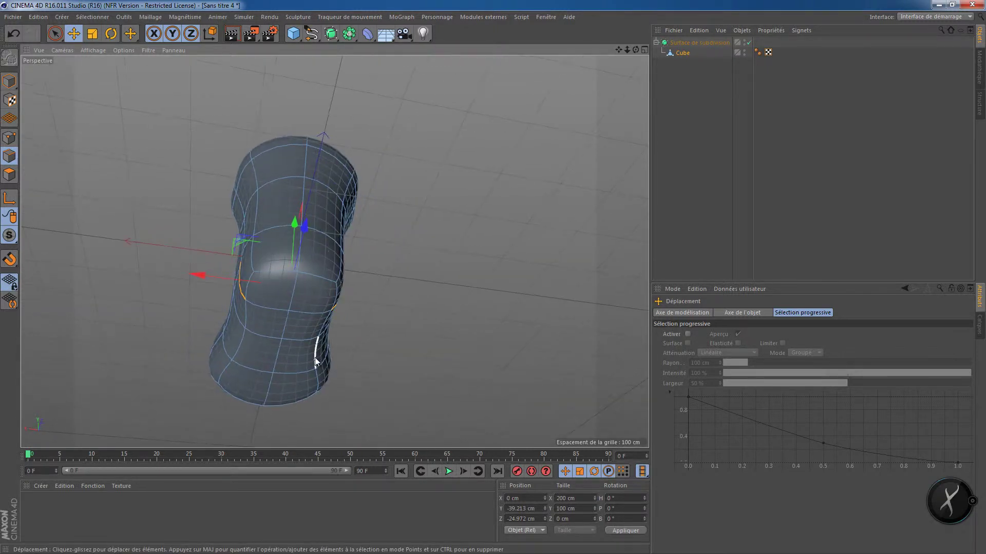
{"action": "key", "text": "t"}
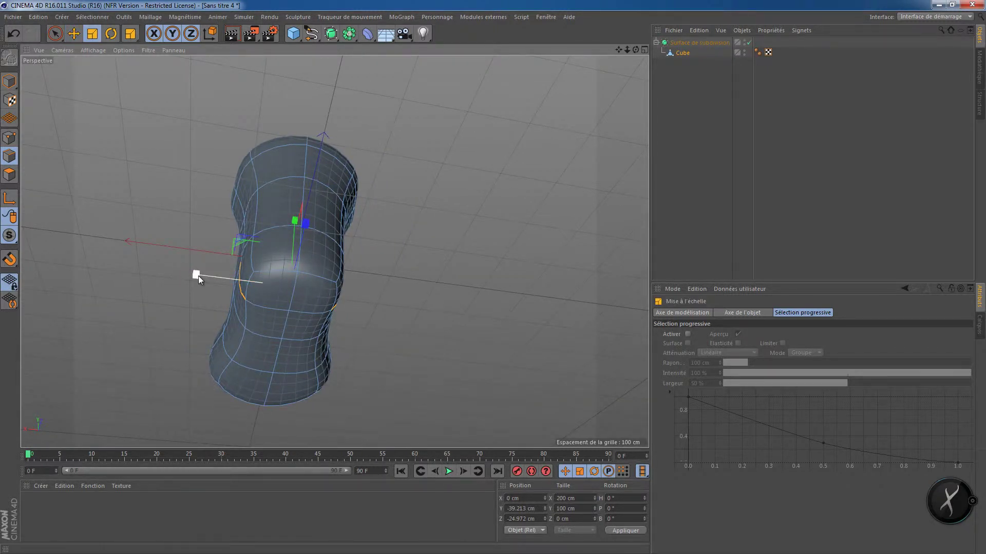
{"action": "left_click_drag", "start_coordinate": [198, 275], "coordinate": [168, 275]}
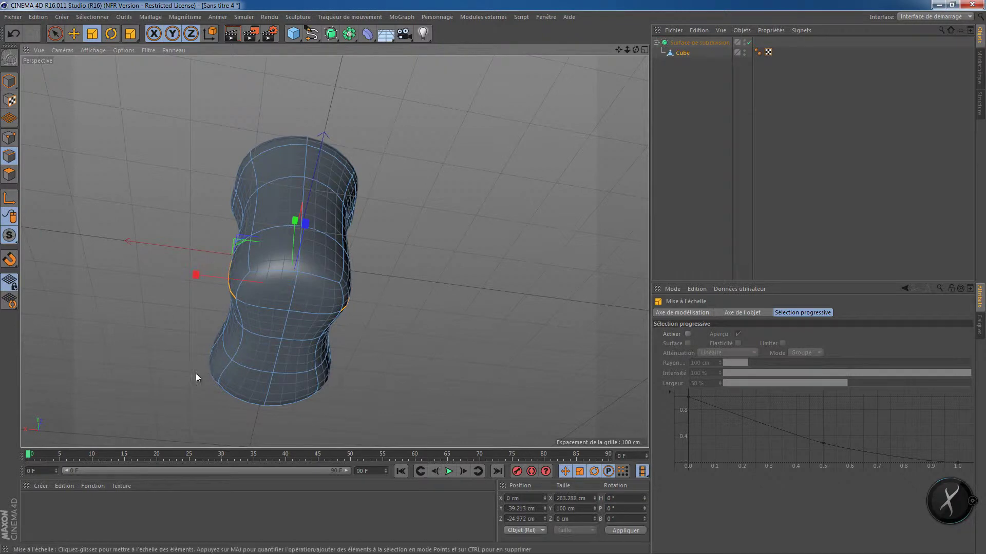
Select the crosswise sole edges in front of the heel and raise them to about Y -76 cm to form the arch.
{"action": "left_click_drag", "start_coordinate": [196, 374], "coordinate": [329, 323], "text": "alt"}
{"action": "scroll", "coordinate": [314, 414], "scroll_direction": "up", "scroll_amount": 3}
{"action": "left_click", "coordinate": [342, 303]}
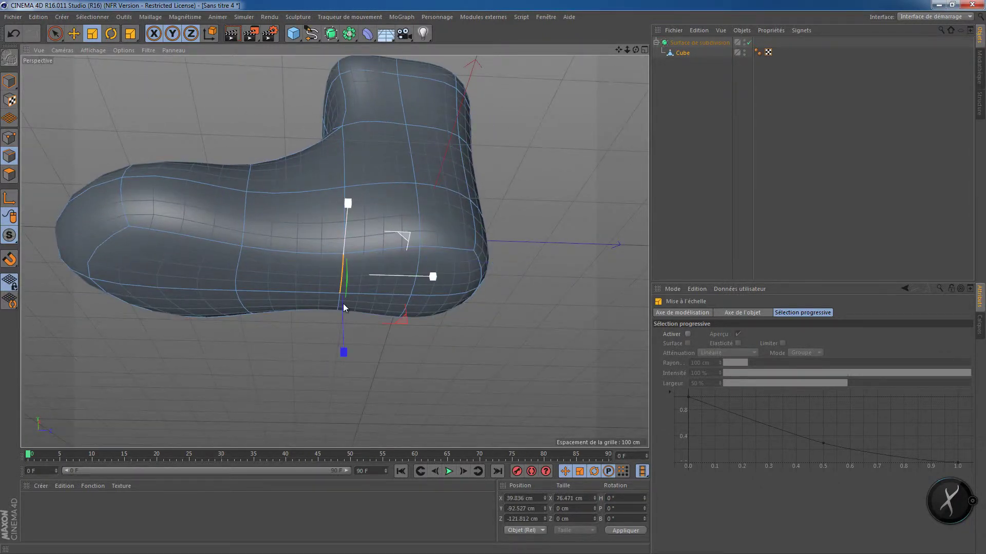
{"action": "left_click_drag", "start_coordinate": [390, 340], "coordinate": [388, 395], "text": "alt"}
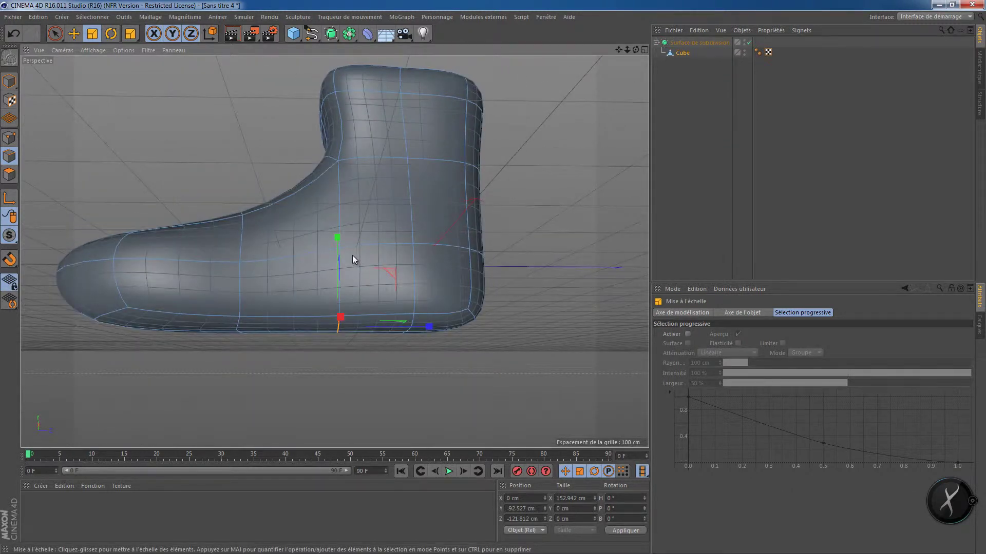
{"action": "key", "text": "e"}
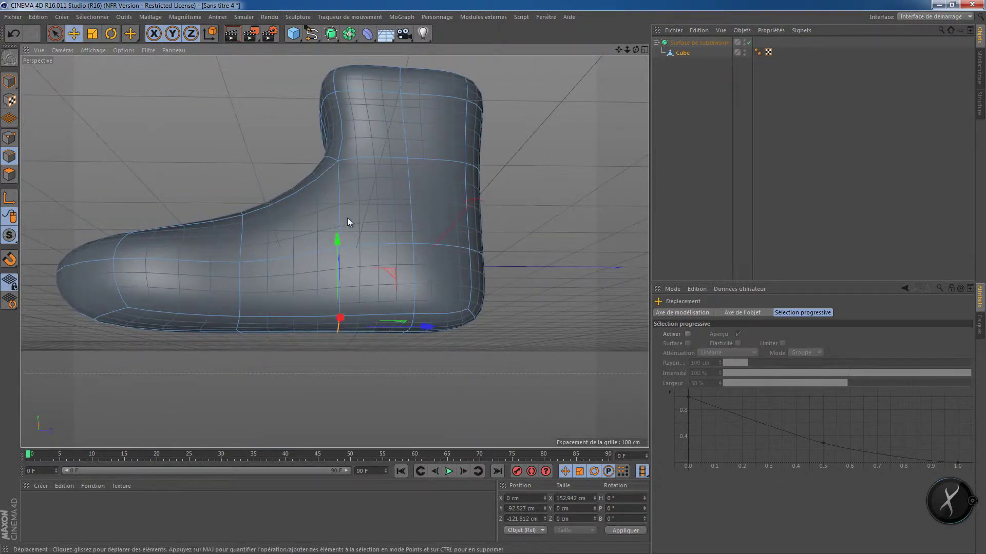
{"action": "left_click_drag", "start_coordinate": [337, 236], "coordinate": [334, 222]}
Select the three consecutive centre edges running from the front rim down to the instep and move them forward along Z.
{"action": "left_click_drag", "start_coordinate": [324, 262], "coordinate": [403, 355], "text": "alt"}
{"action": "left_click_drag", "start_coordinate": [453, 398], "coordinate": [318, 298], "text": "alt"}
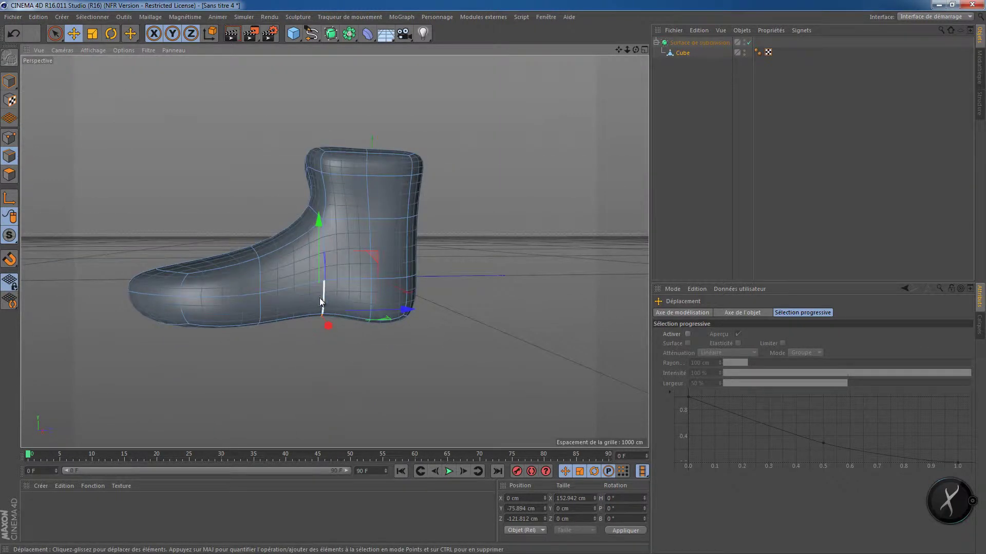
{"action": "scroll", "coordinate": [316, 301], "scroll_direction": "up", "scroll_amount": 2}
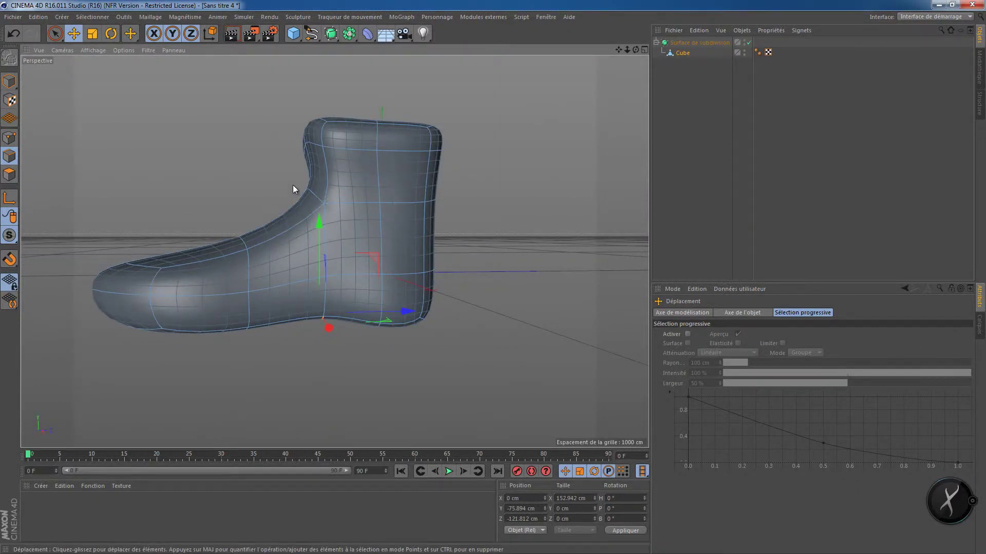
{"action": "left_click_drag", "start_coordinate": [293, 187], "coordinate": [303, 238], "text": "alt"}
{"action": "scroll", "coordinate": [304, 237], "scroll_direction": "up", "scroll_amount": 2}
{"action": "middle_click_drag", "start_coordinate": [257, 227], "coordinate": [276, 343], "text": "alt"}
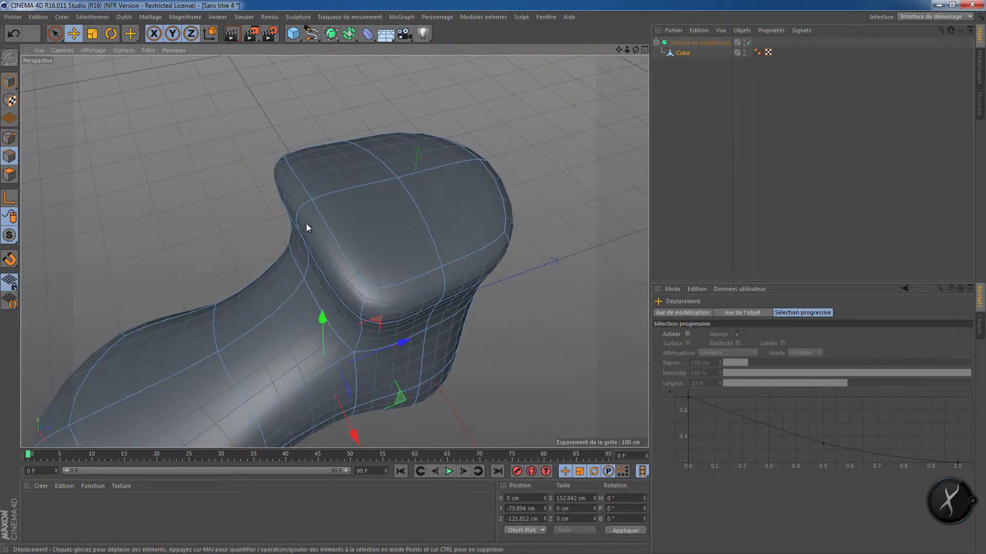
{"action": "left_click", "coordinate": [301, 211]}
{"action": "left_click_drag", "start_coordinate": [312, 281], "coordinate": [337, 249], "text": "alt"}
{"action": "left_click", "coordinate": [301, 253], "text": "shift"}
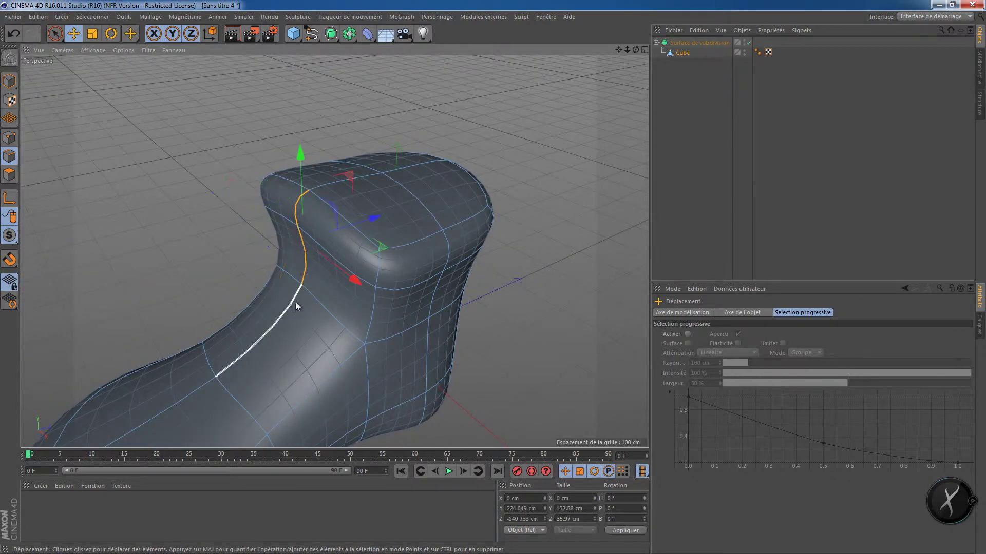
{"action": "left_click", "coordinate": [272, 326], "text": "shift"}
{"action": "scroll", "coordinate": [207, 385], "scroll_direction": "down", "scroll_amount": 2}
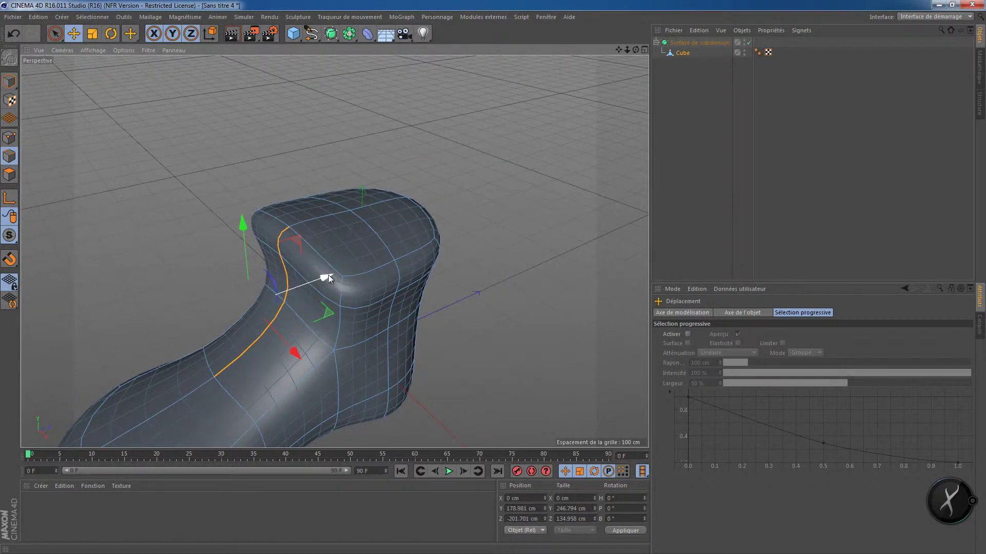
{"action": "left_click_drag", "start_coordinate": [327, 276], "coordinate": [468, 312]}
Select the two upper centre edges at the back of the shaft and move them backward to about Z 114 cm.
{"action": "left_click", "coordinate": [455, 267]}
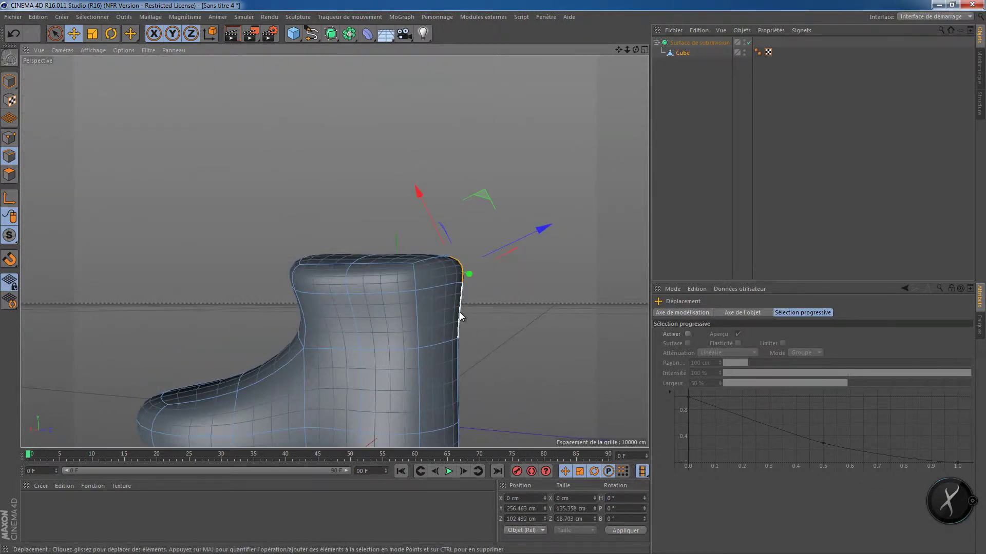
{"action": "left_click", "coordinate": [460, 312]}
{"action": "left_click_drag", "start_coordinate": [547, 296], "coordinate": [562, 297]}
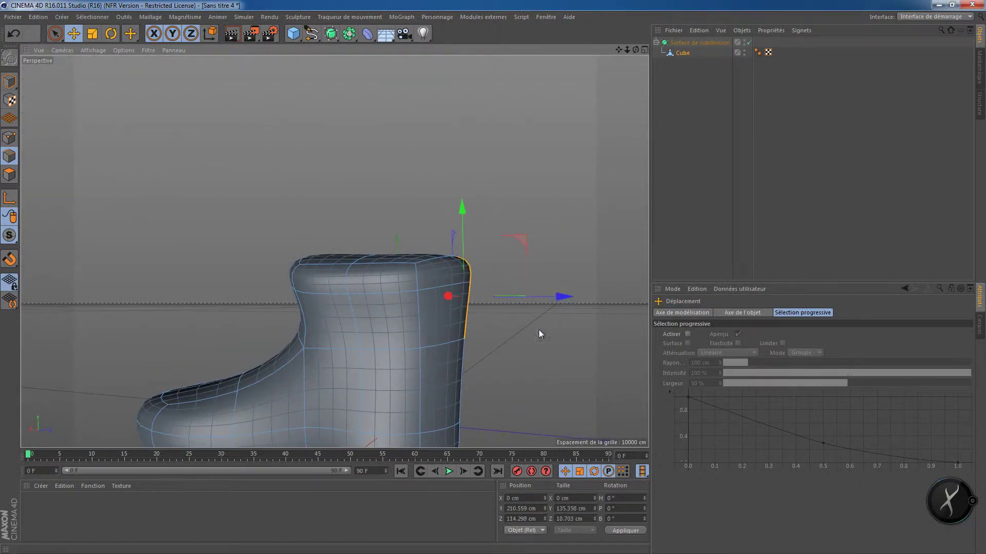
{"action": "left_click_drag", "start_coordinate": [537, 330], "coordinate": [400, 217], "text": "alt"}
Select the middle vertical rim edges on both sides of the shaft and scale them along X to about 381 cm.
{"action": "left_click", "coordinate": [381, 328]}
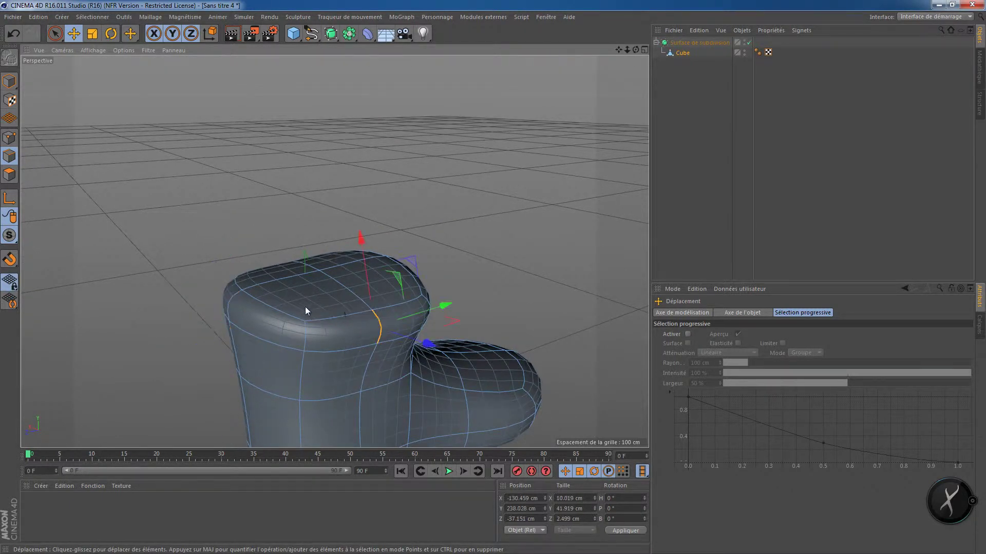
{"action": "left_click_drag", "start_coordinate": [308, 310], "coordinate": [429, 237], "text": "alt"}
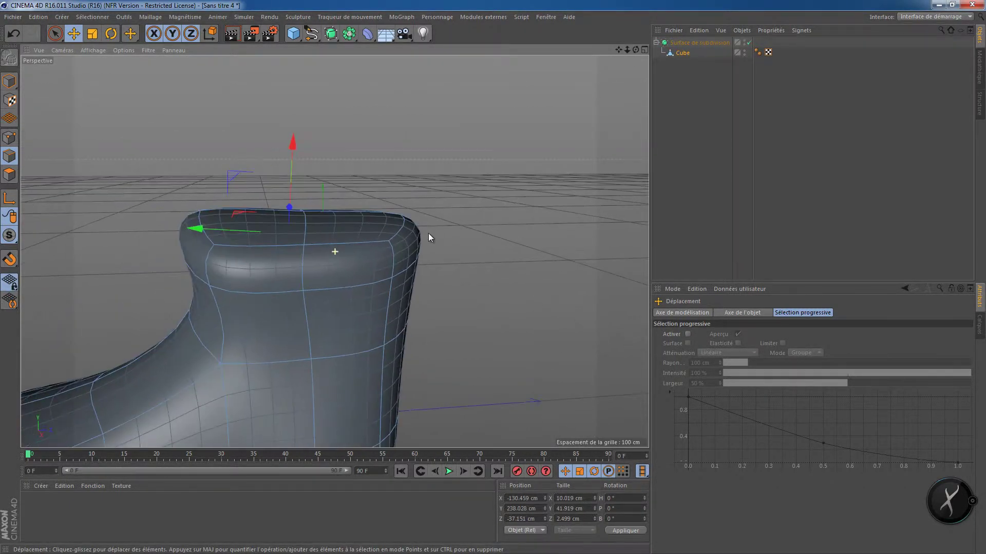
{"action": "left_click", "coordinate": [304, 275]}
{"action": "left_click_drag", "start_coordinate": [325, 312], "coordinate": [371, 315], "text": "alt"}
{"action": "key", "text": "r"}
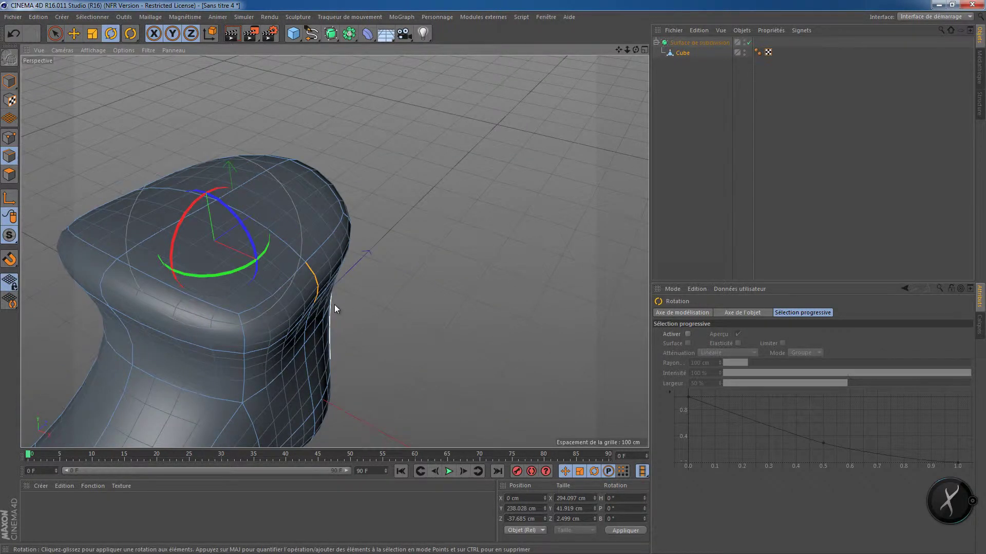
{"action": "key", "text": "t"}
{"action": "left_click_drag", "start_coordinate": [284, 272], "coordinate": [309, 283]}
{"action": "left_click_drag", "start_coordinate": [354, 306], "coordinate": [326, 296], "text": "alt"}
{"action": "left_click_drag", "start_coordinate": [464, 321], "coordinate": [398, 300], "text": "alt"}
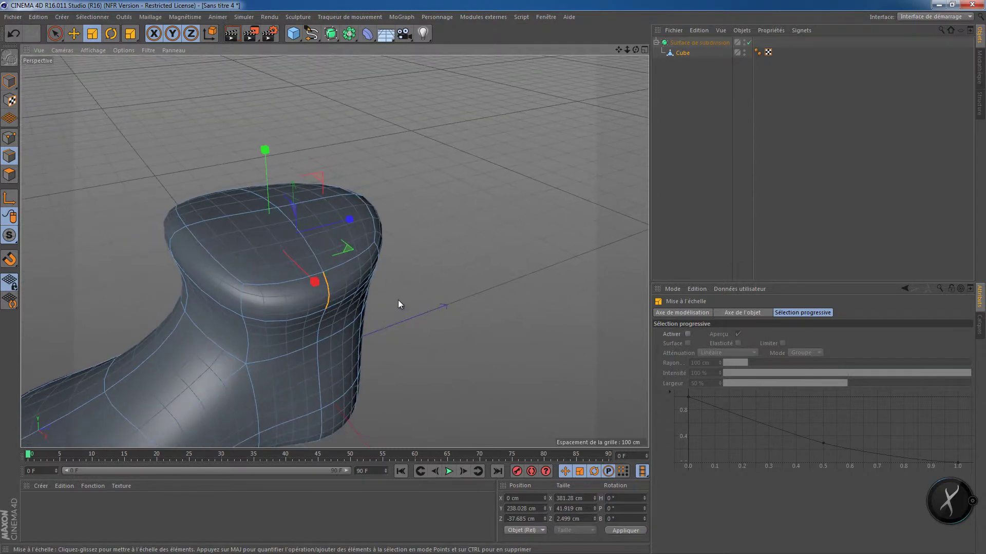
Select the four polygons closing the top of the shaft and inner-extrude them by about 25.6 cm.
{"action": "left_click", "coordinate": [10, 174]}
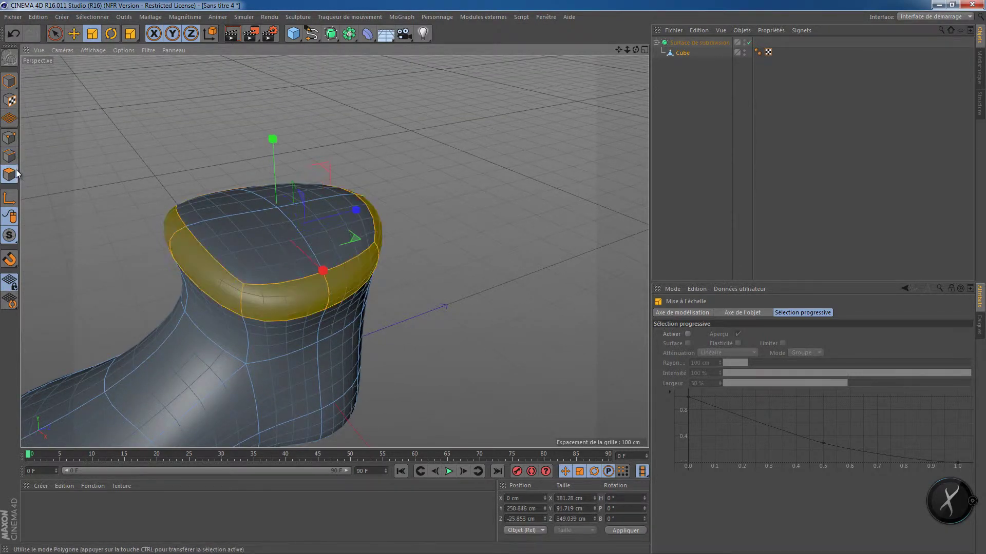
{"action": "left_click", "coordinate": [260, 256]}
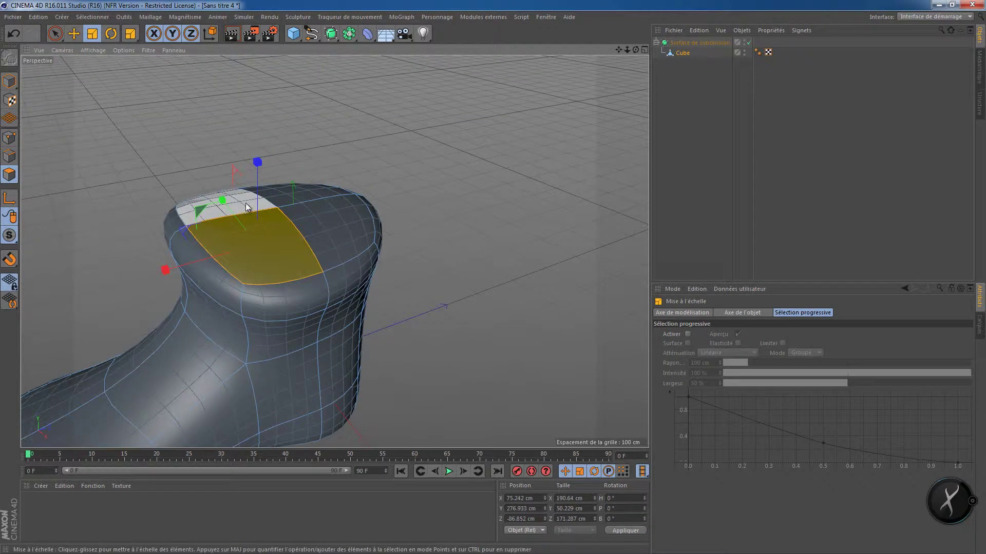
{"action": "left_click", "coordinate": [248, 204], "text": "shift"}
{"action": "left_click", "coordinate": [300, 197], "text": "shift"}
{"action": "left_click", "coordinate": [335, 226], "text": "shift"}
{"action": "left_click_drag", "start_coordinate": [441, 331], "coordinate": [398, 299], "text": "alt"}
{"action": "scroll", "coordinate": [405, 296], "scroll_direction": "down", "scroll_amount": 2}
{"action": "middle_click_drag", "start_coordinate": [405, 297], "coordinate": [406, 326], "text": "alt"}
{"action": "left_click_drag", "start_coordinate": [406, 350], "coordinate": [410, 352], "text": "alt"}
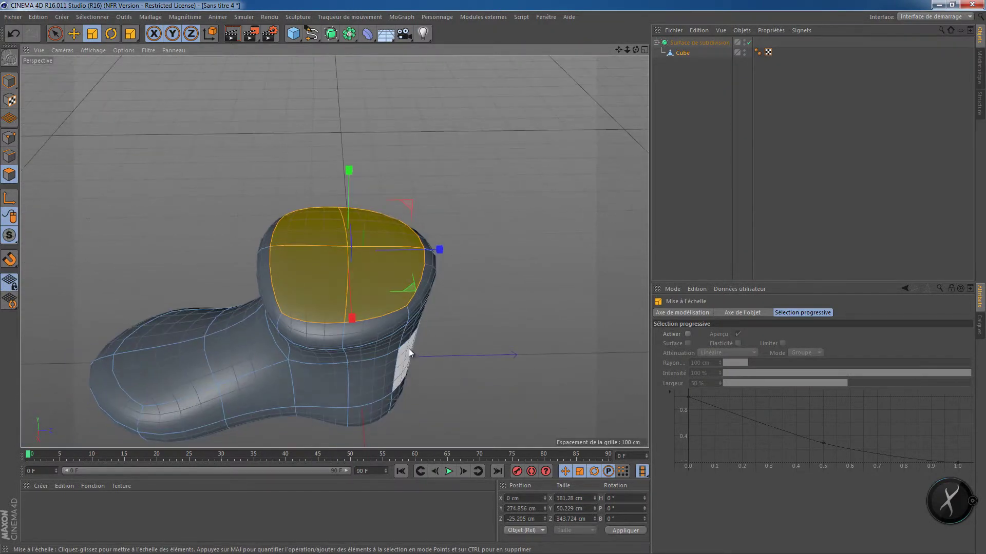
{"action": "right_click", "coordinate": [315, 319]}
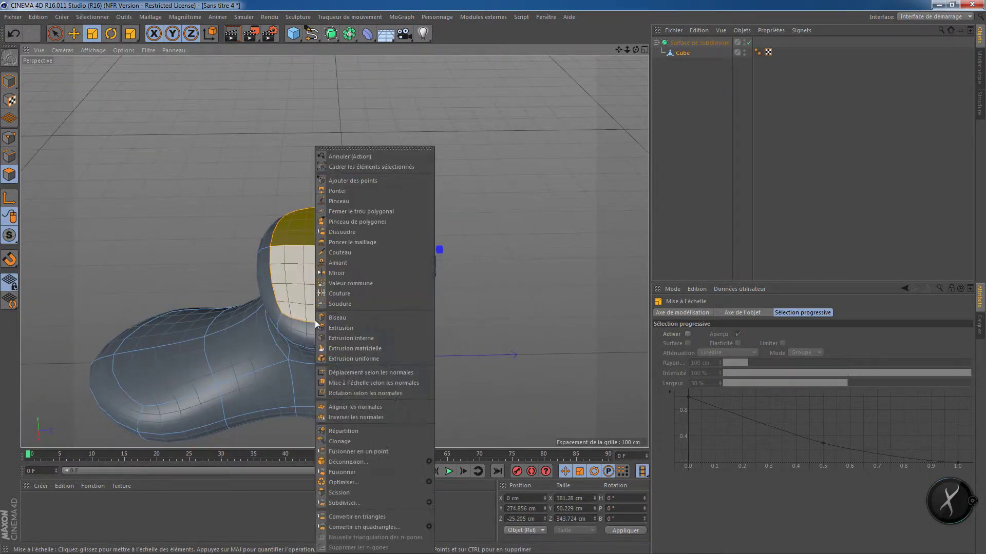
{"action": "left_click", "coordinate": [365, 337]}
{"action": "left_click_drag", "start_coordinate": [482, 275], "coordinate": [520, 272]}
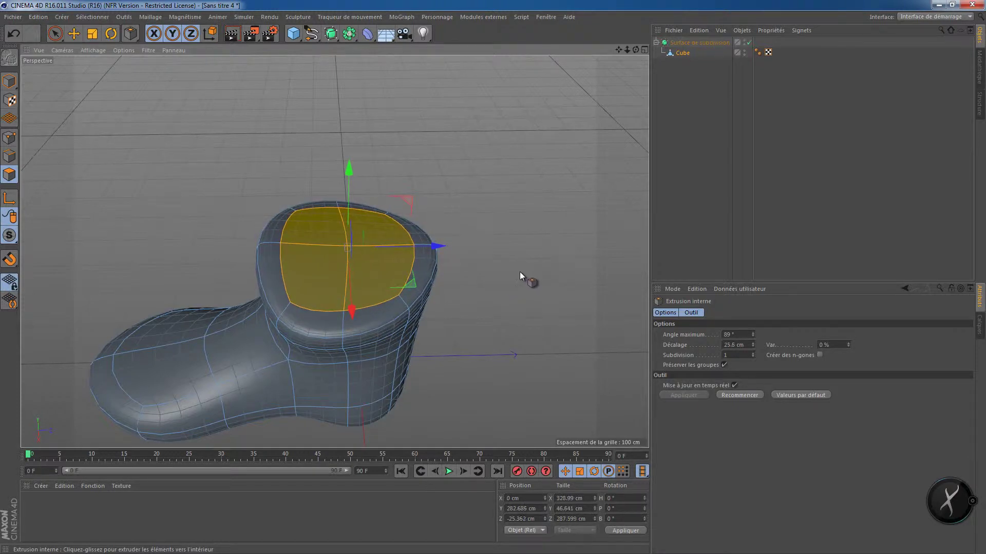
Extrude the inset top polygons -44 cm into the shaft and scale them down to about 261 cm in X and 243 cm in Z.
{"action": "right_click", "coordinate": [373, 272]}
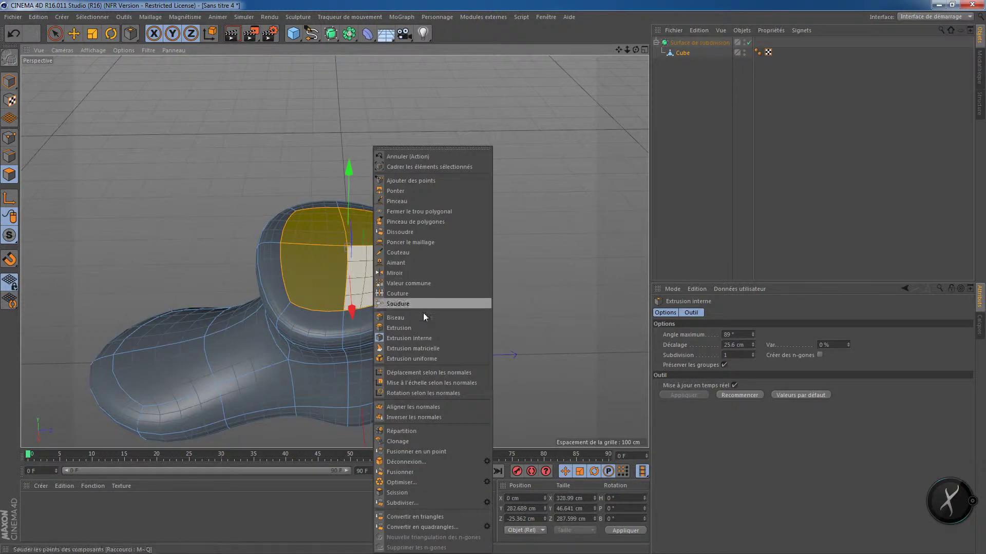
{"action": "left_click", "coordinate": [417, 328]}
{"action": "left_click_drag", "start_coordinate": [510, 280], "coordinate": [491, 277]}
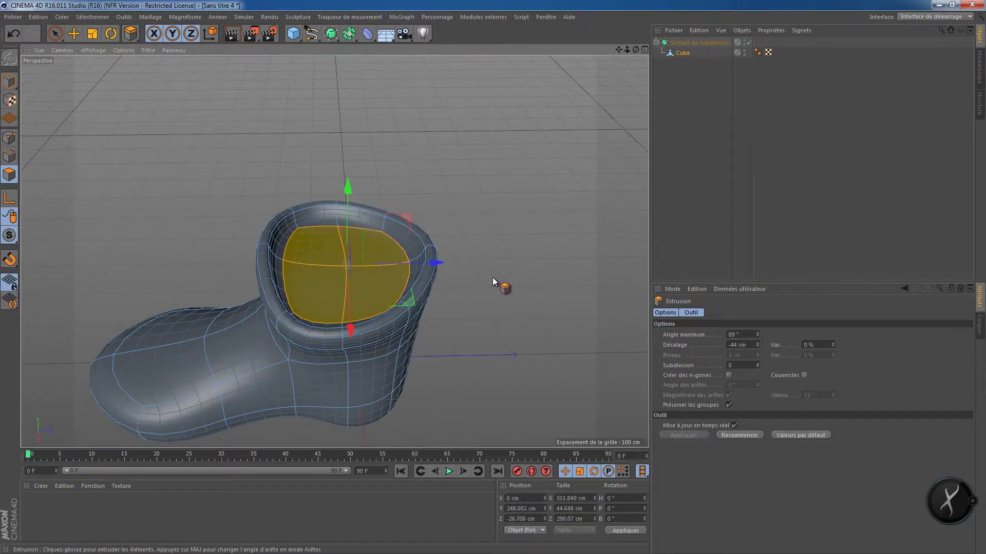
{"action": "key", "text": "t"}
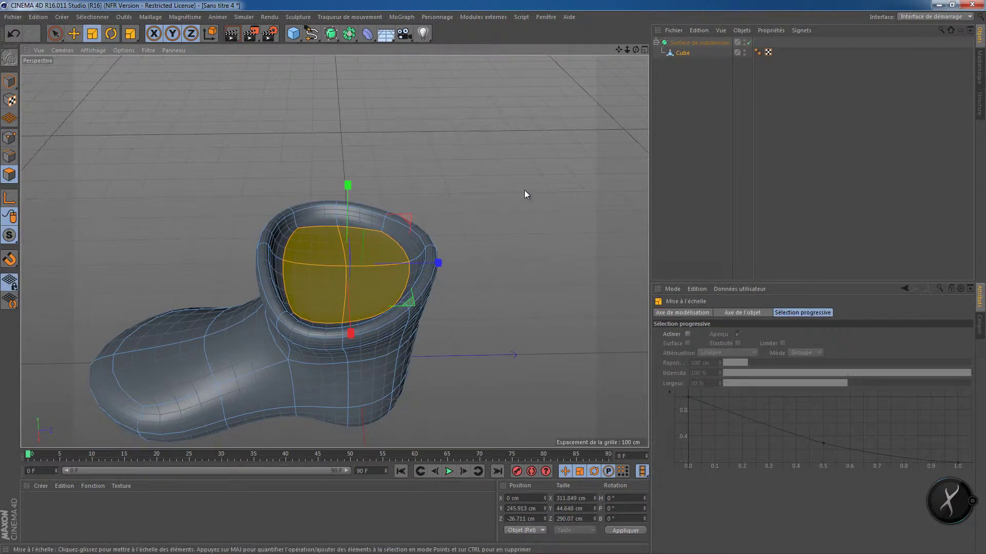
{"action": "left_click_drag", "start_coordinate": [525, 191], "coordinate": [445, 193]}
{"action": "right_click_drag", "start_coordinate": [449, 229], "coordinate": [440, 298], "text": "alt"}
{"action": "left_click_drag", "start_coordinate": [440, 298], "coordinate": [359, 273], "text": "alt"}
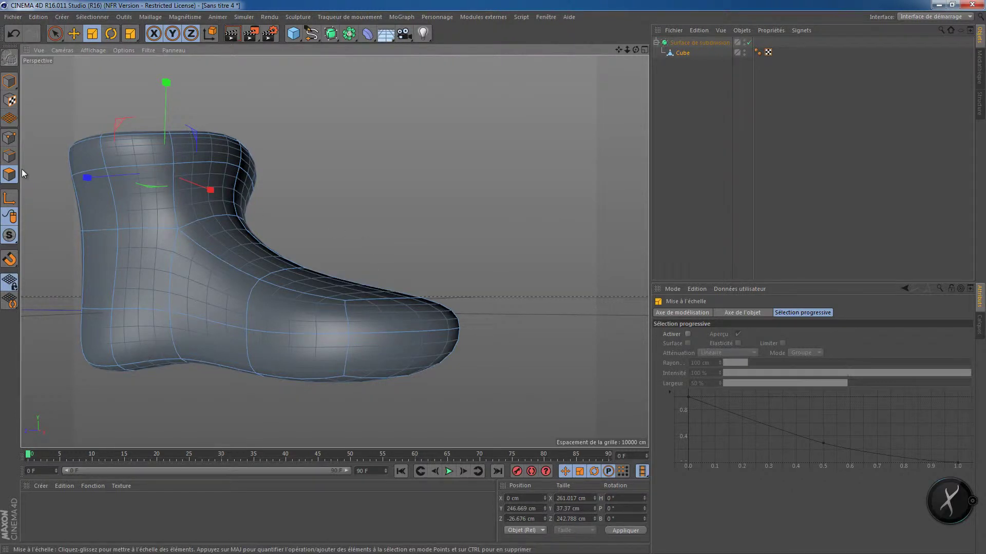
Select the lengthwise centre edge on top of the forefoot and raise it along the world Y axis to about 67 cm.
{"action": "left_click", "coordinate": [11, 157]}
{"action": "left_click_drag", "start_coordinate": [355, 204], "coordinate": [349, 257], "text": "alt"}
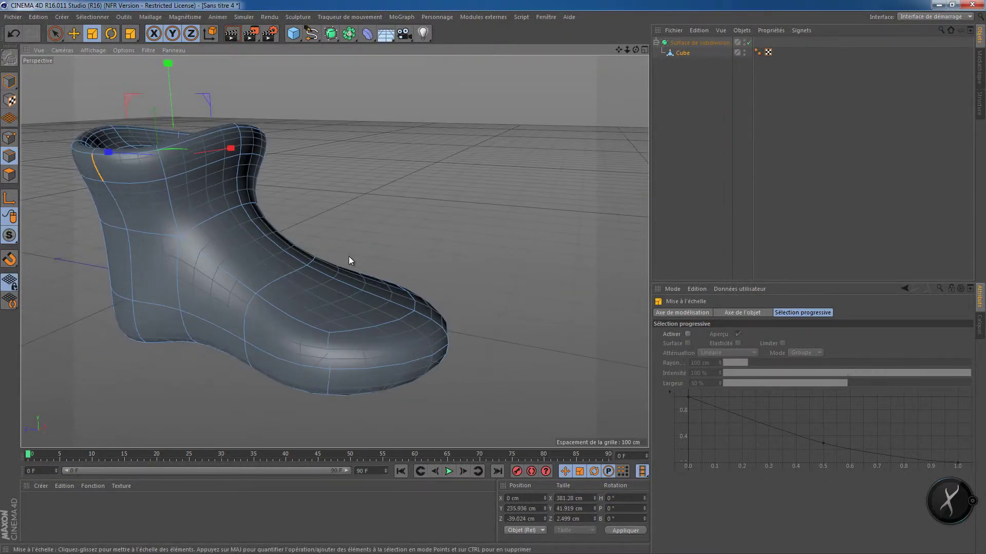
{"action": "left_click", "coordinate": [352, 286]}
{"action": "key", "text": "e"}
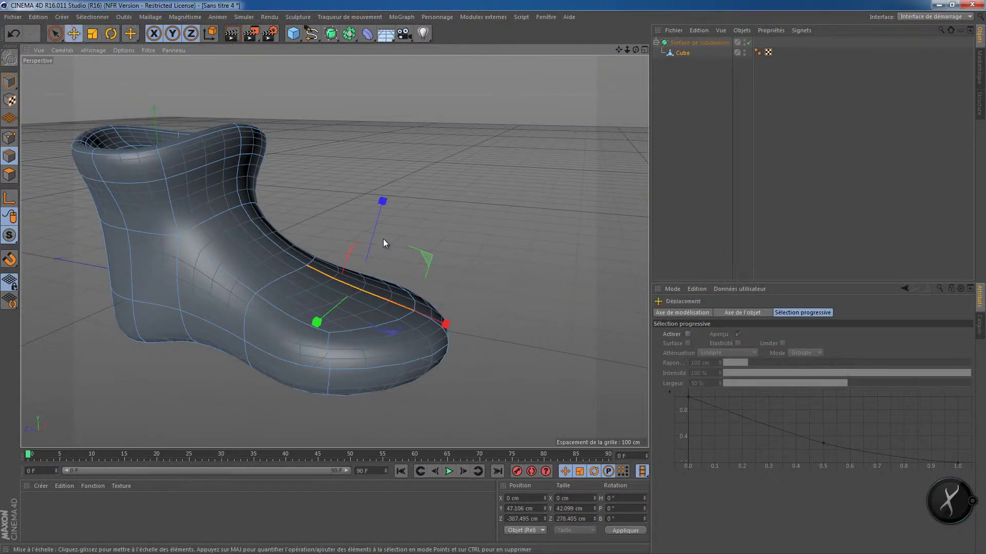
{"action": "key", "text": "w"}
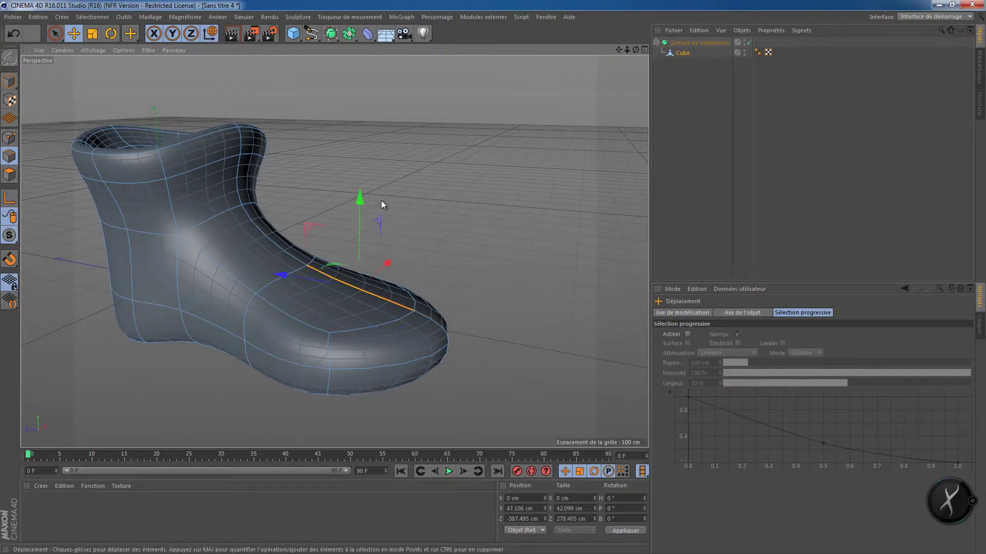
{"action": "left_click_drag", "start_coordinate": [365, 200], "coordinate": [356, 178]}
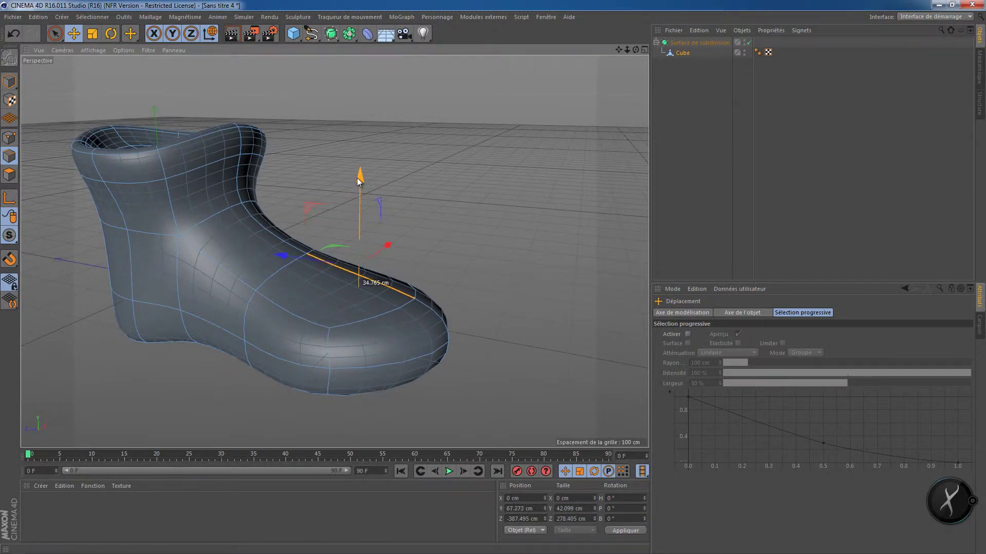
Select the two matching points on both sides of the ankle, toward the heel, and lower them to about Y 98 cm.
{"action": "left_click_drag", "start_coordinate": [458, 248], "coordinate": [213, 240], "text": "alt"}
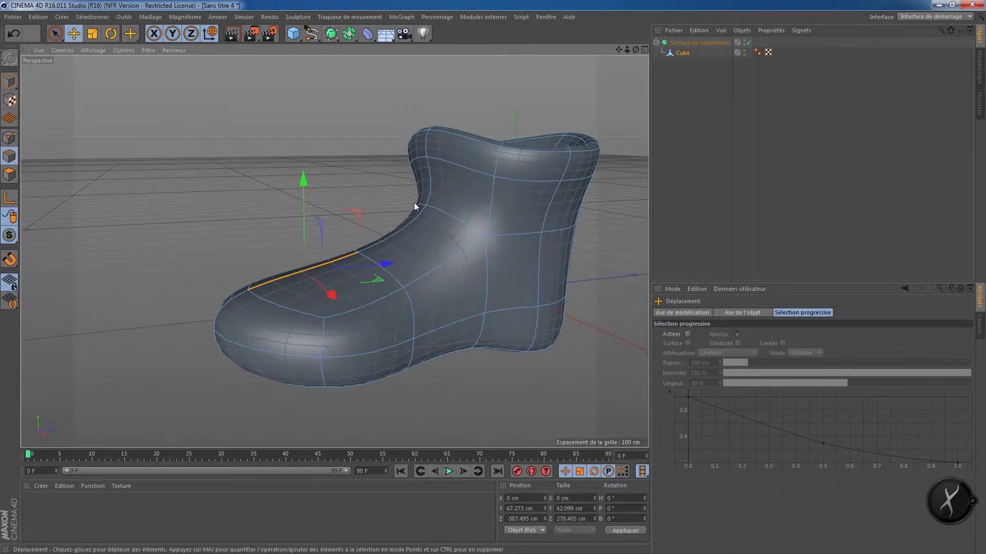
{"action": "left_click_drag", "start_coordinate": [374, 201], "coordinate": [395, 188], "text": "alt"}
{"action": "left_click", "coordinate": [9, 137]}
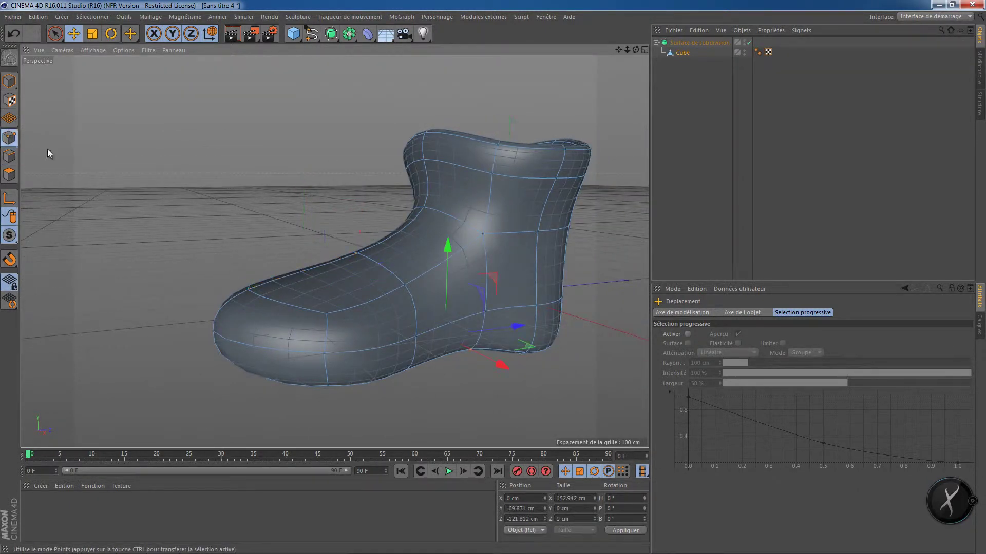
{"action": "left_click_drag", "start_coordinate": [424, 206], "coordinate": [427, 78]}
{"action": "left_click_drag", "start_coordinate": [478, 226], "coordinate": [355, 276], "text": "alt"}
{"action": "left_click", "coordinate": [273, 233], "text": "shift"}
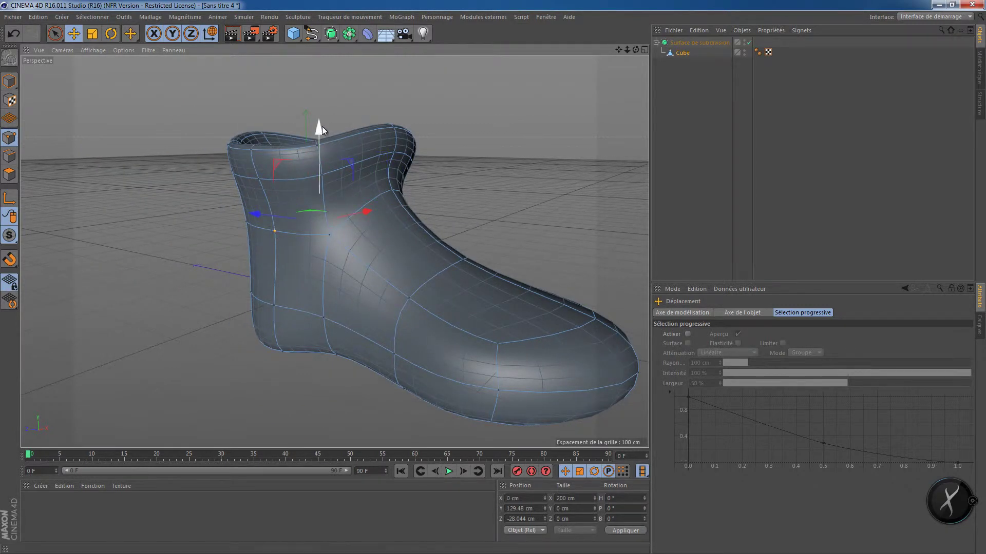
{"action": "left_click_drag", "start_coordinate": [321, 124], "coordinate": [318, 164]}
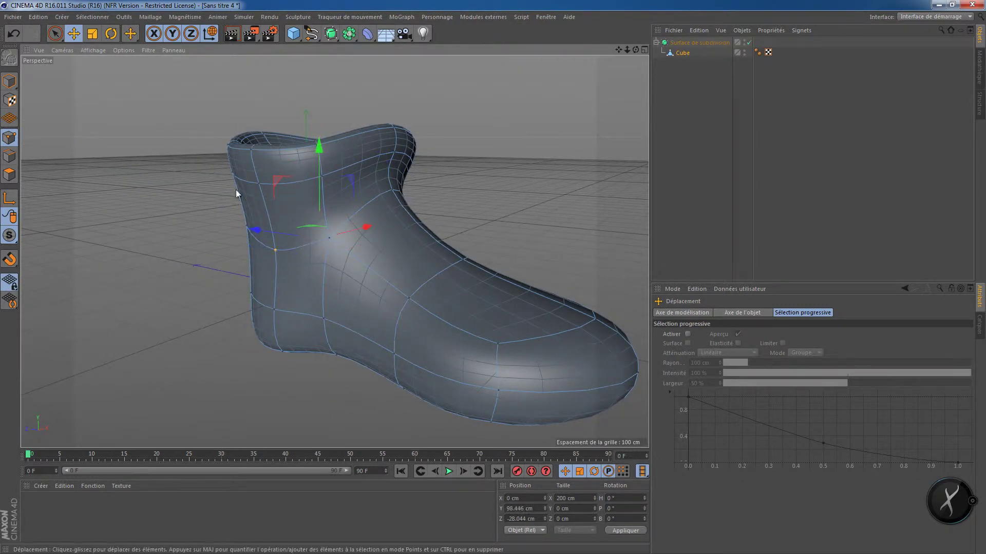
Select all polygons of the front of the foot and scale them to about 478 cm in X and 527 cm in Z.
{"action": "left_click_drag", "start_coordinate": [423, 213], "coordinate": [234, 209], "text": "alt"}
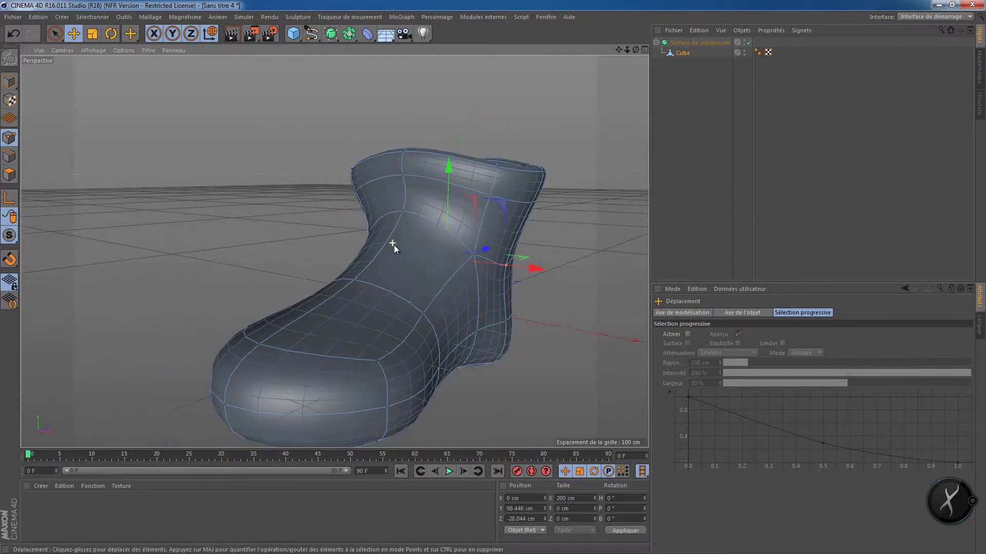
{"action": "right_click_drag", "start_coordinate": [397, 248], "coordinate": [432, 369], "text": "alt"}
{"action": "left_click_drag", "start_coordinate": [402, 310], "coordinate": [417, 346], "text": "alt"}
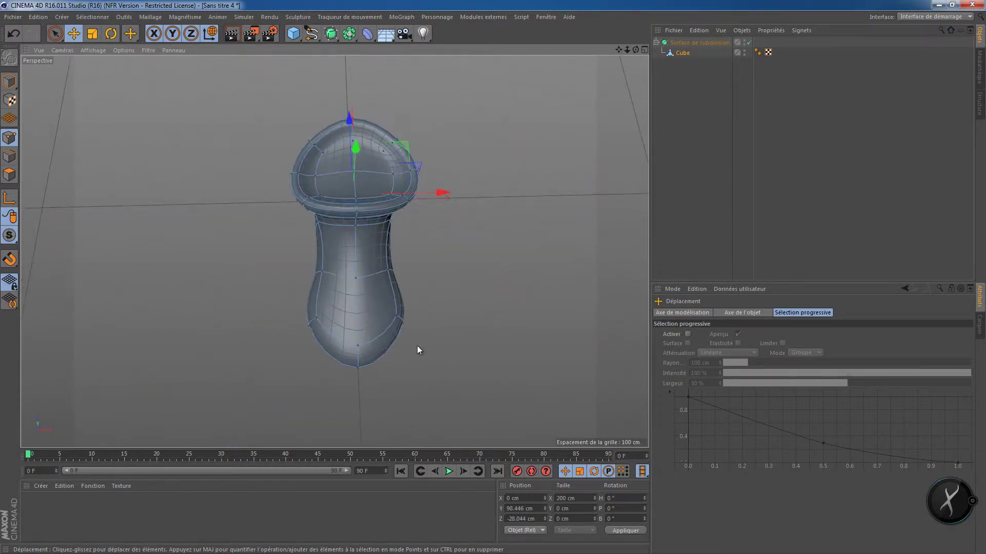
{"action": "right_click", "coordinate": [381, 310]}
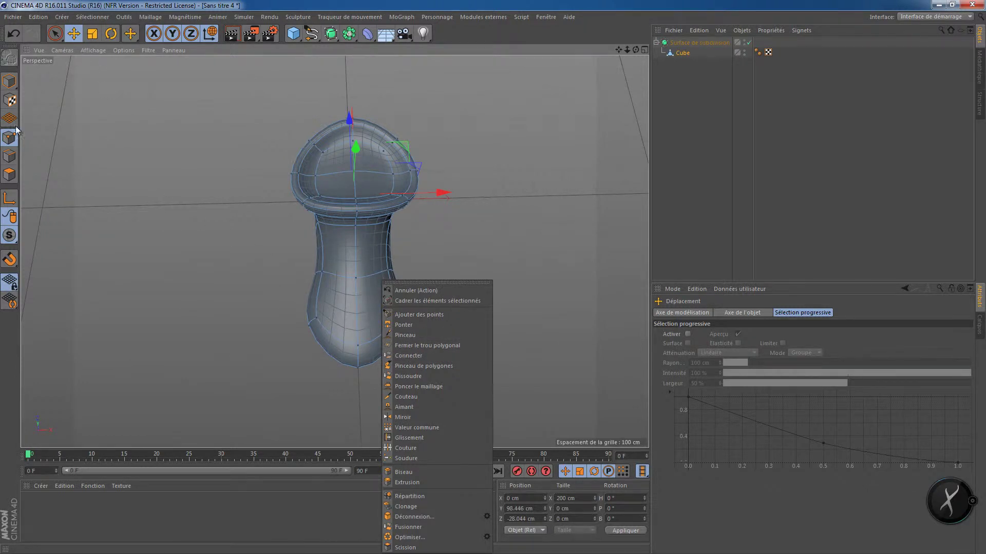
{"action": "left_click", "coordinate": [2, 176]}
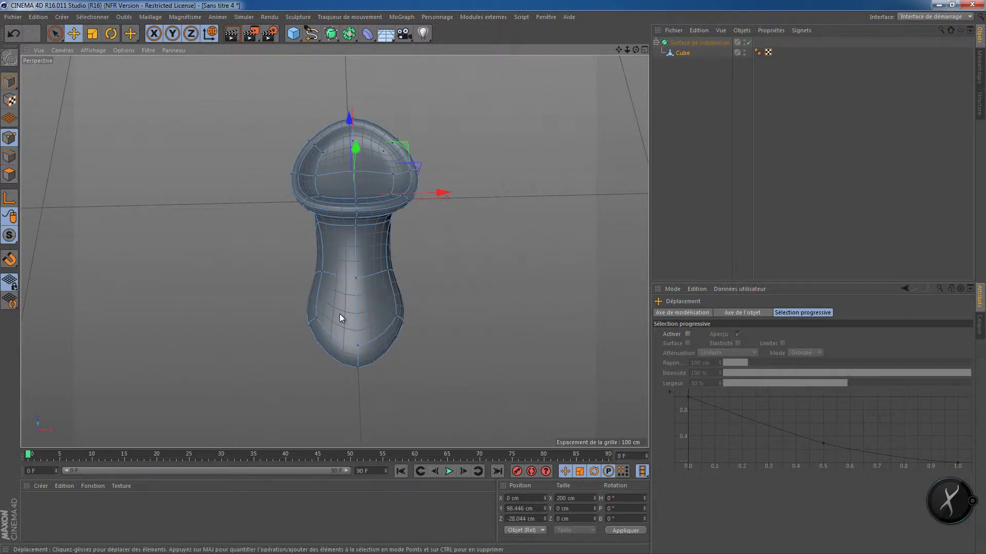
{"action": "left_click", "coordinate": [10, 173]}
{"action": "mouse_move", "coordinate": [278, 290]}
{"action": "left_mouse_down"}
{"action": "mouse_move", "coordinate": [365, 347]}
{"action": "mouse_move", "coordinate": [402, 305]}
{"action": "left_mouse_up"}
{"action": "key", "text": "ctrl+z"}
{"action": "key", "text": "space"}
{"action": "mouse_move", "coordinate": [460, 331]}
{"action": "left_mouse_down", "text": "alt"}
{"action": "mouse_move", "coordinate": [342, 205]}
{"action": "mouse_move", "coordinate": [253, 257]}
{"action": "mouse_move", "coordinate": [264, 279]}
{"action": "mouse_move", "coordinate": [240, 270]}
{"action": "mouse_move", "coordinate": [451, 355]}
{"action": "mouse_move", "coordinate": [439, 345]}
{"action": "mouse_move", "coordinate": [425, 398]}
{"action": "mouse_move", "coordinate": [383, 427]}
{"action": "left_mouse_up", "text": "alt"}
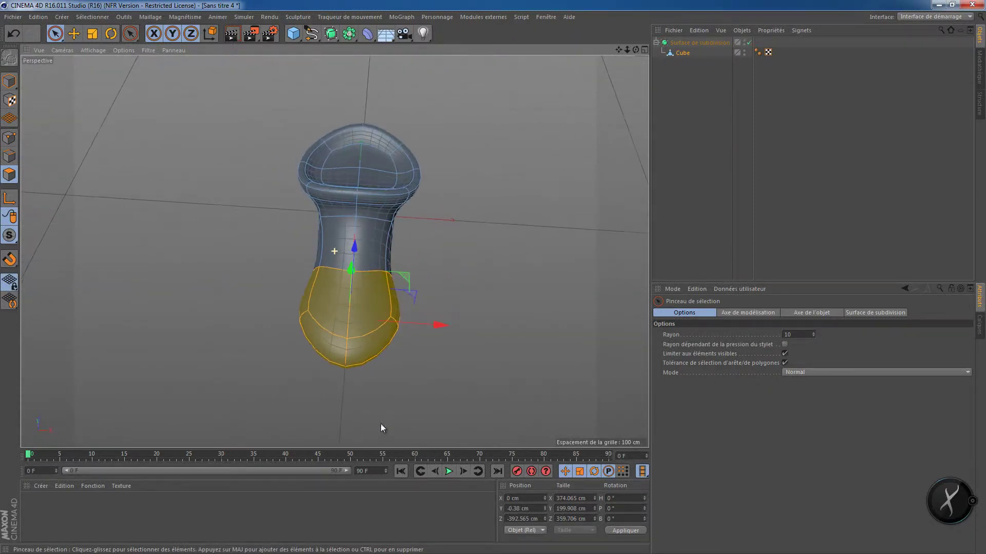
{"action": "key", "text": "t"}
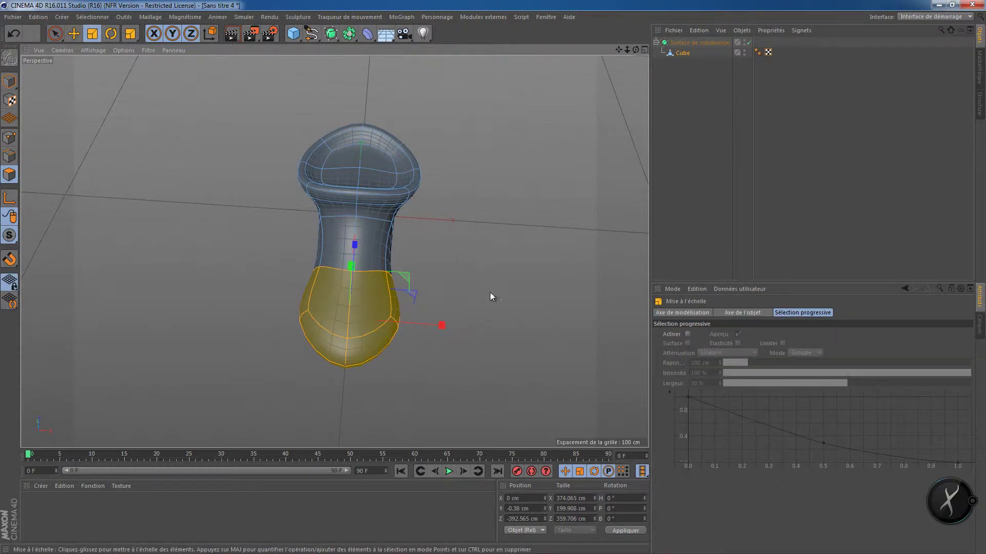
{"action": "left_click_drag", "start_coordinate": [504, 303], "coordinate": [370, 248], "text": "alt"}
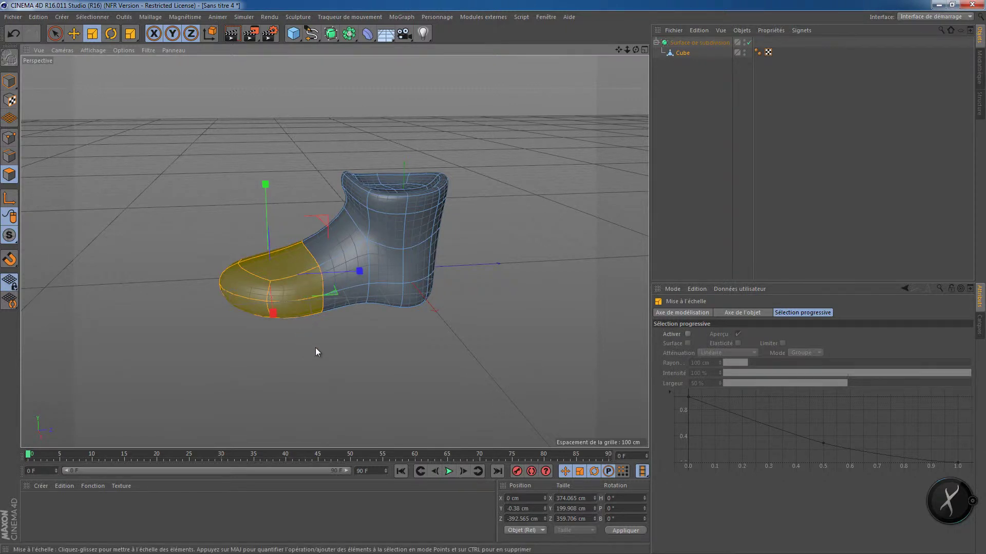
{"action": "left_click_drag", "start_coordinate": [315, 347], "coordinate": [383, 368], "text": "alt"}
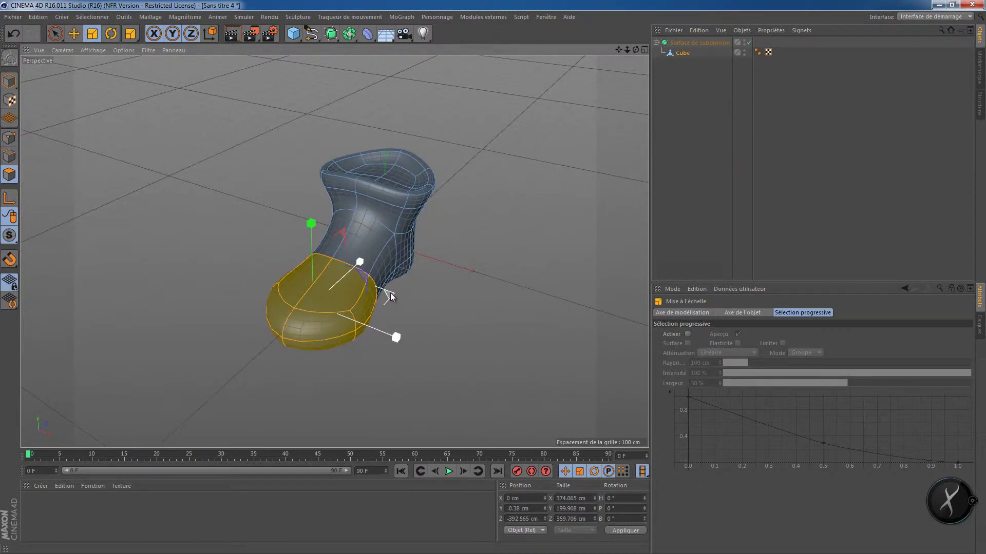
{"action": "left_click_drag", "start_coordinate": [390, 296], "coordinate": [531, 291]}
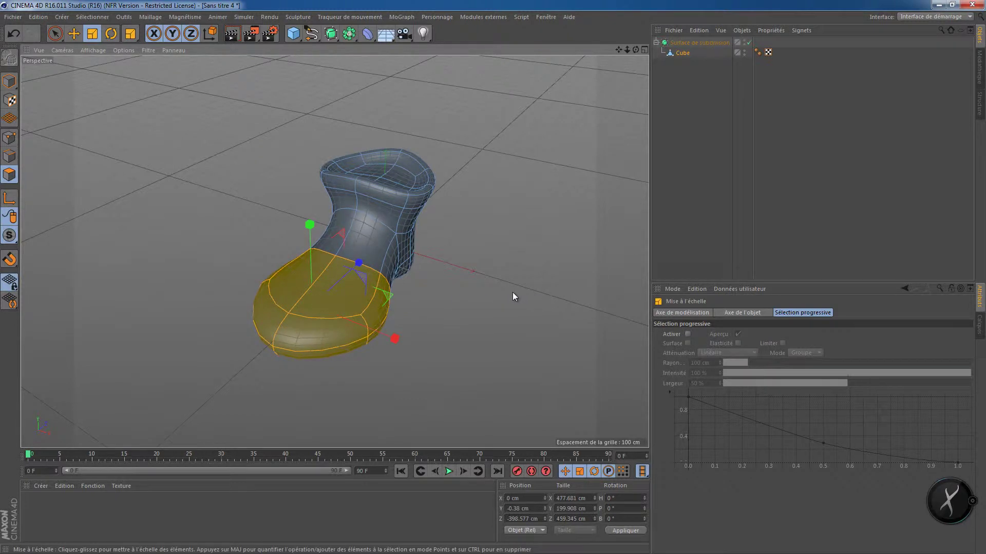
{"action": "left_click_drag", "start_coordinate": [359, 263], "coordinate": [366, 257]}
Select the two crosswise edges on top of the toe and move them to about Y 129 cm and Z -472 cm.
{"action": "left_click_drag", "start_coordinate": [470, 354], "coordinate": [391, 297], "text": "alt"}
{"action": "left_click_drag", "start_coordinate": [344, 371], "coordinate": [448, 383], "text": "alt"}
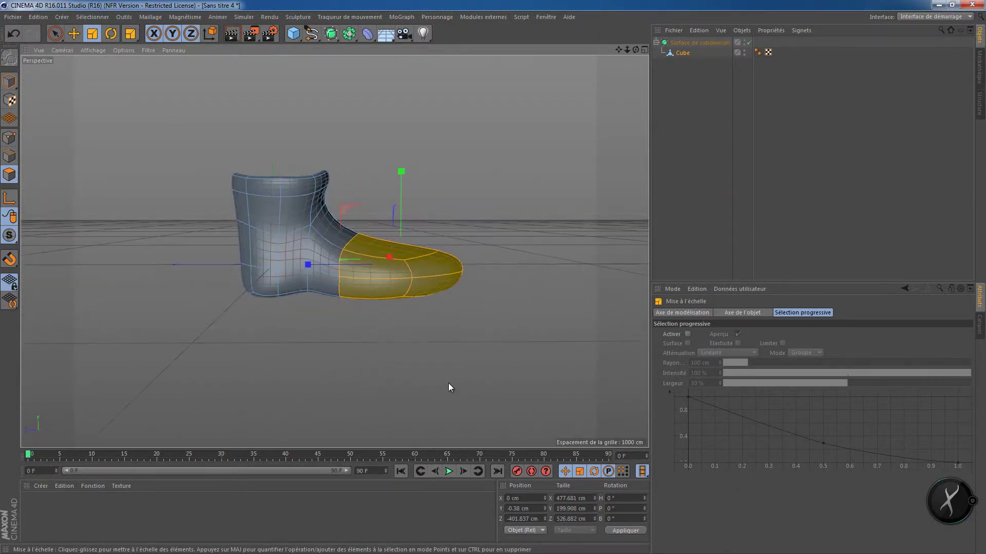
{"action": "right_click_drag", "start_coordinate": [448, 383], "coordinate": [440, 383], "text": "alt"}
{"action": "left_click_drag", "start_coordinate": [440, 382], "coordinate": [284, 402], "text": "alt"}
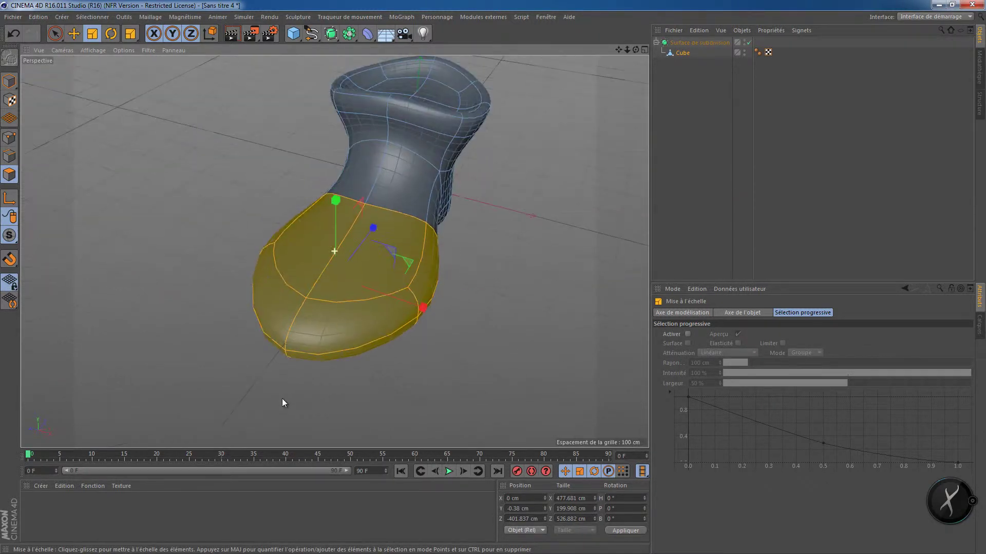
{"action": "left_click", "coordinate": [9, 156]}
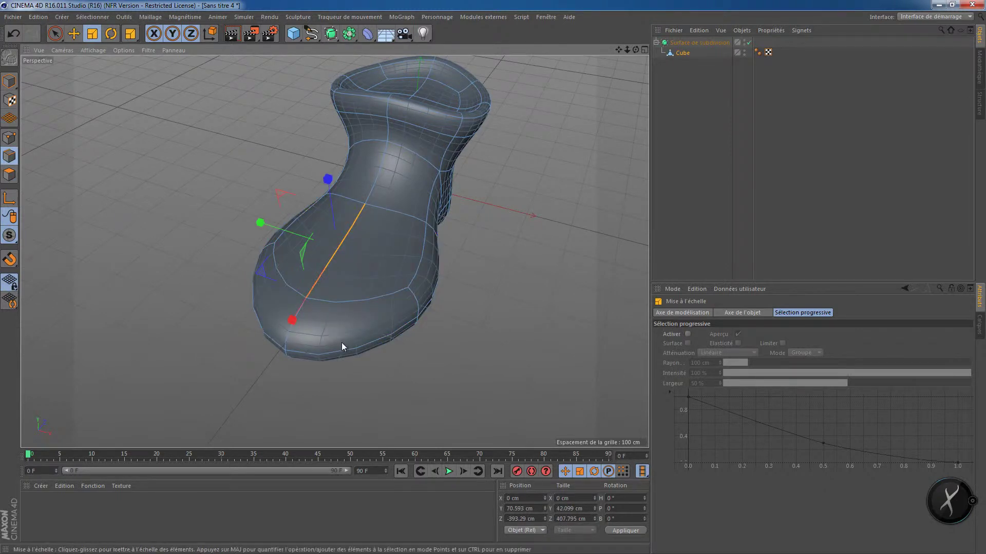
{"action": "left_click", "coordinate": [352, 300]}
{"action": "left_click", "coordinate": [297, 292], "text": "shift"}
{"action": "left_click_drag", "start_coordinate": [354, 392], "coordinate": [284, 352], "text": "alt"}
{"action": "key", "text": "e"}
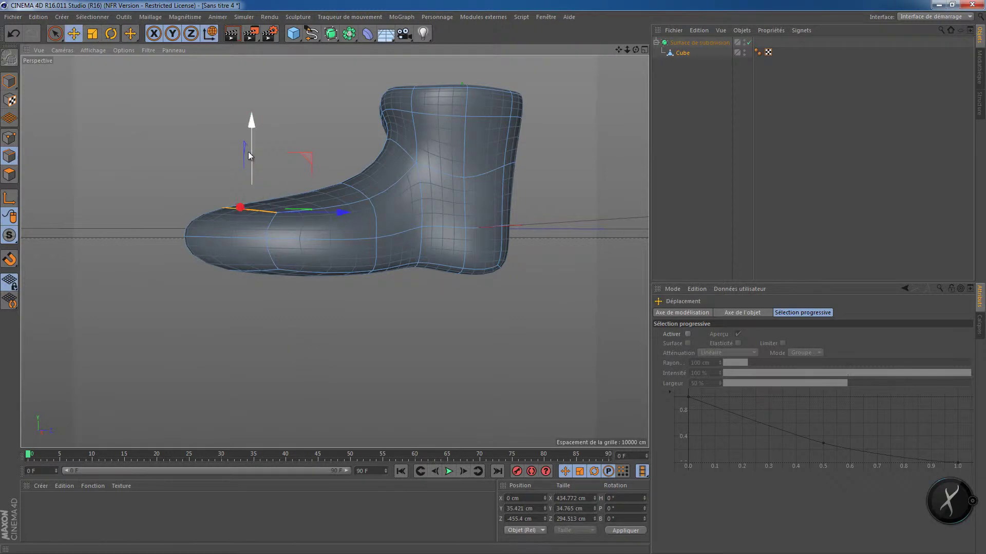
{"action": "left_click_drag", "start_coordinate": [251, 119], "coordinate": [262, 84]}
{"action": "left_click_drag", "start_coordinate": [343, 183], "coordinate": [336, 183]}
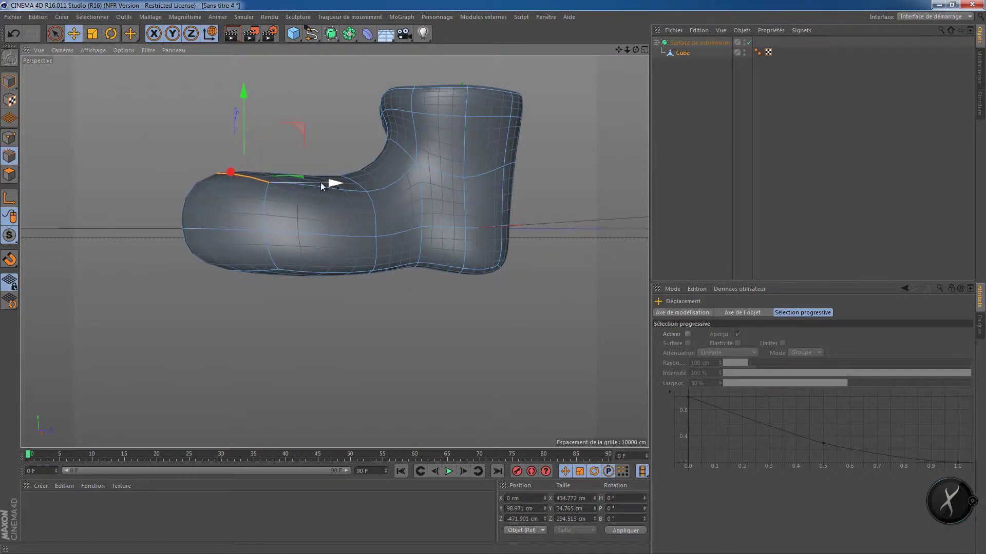
{"action": "mouse_move", "coordinate": [245, 87]}
{"action": "left_mouse_down"}
{"action": "mouse_move", "coordinate": [246, 67]}
{"action": "mouse_move", "coordinate": [245, 77]}
{"action": "left_mouse_up"}
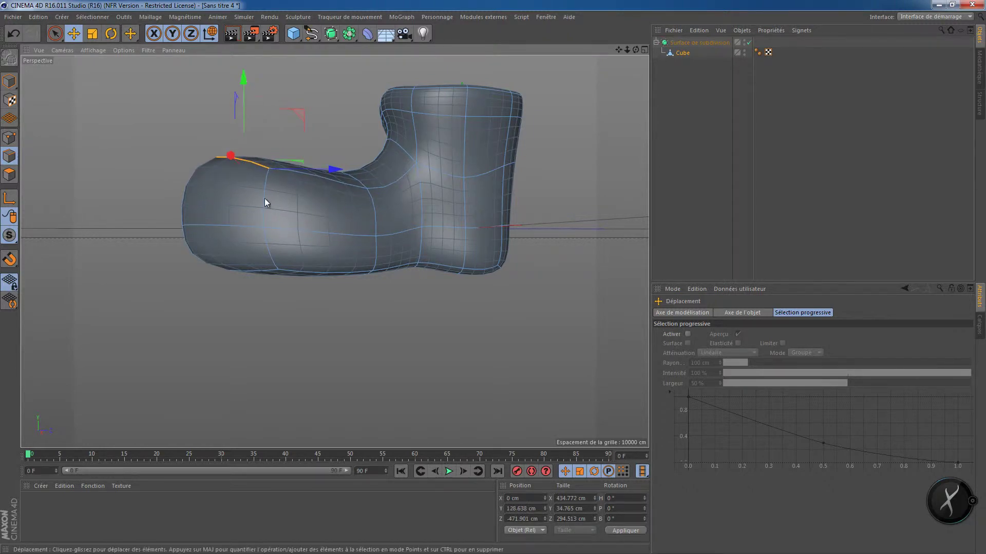
Select the centre point at the tip of the toe and move it to about Y 49 cm and Z -629 cm.
{"action": "left_click_drag", "start_coordinate": [264, 227], "coordinate": [393, 279], "text": "alt"}
{"action": "left_click_drag", "start_coordinate": [261, 292], "coordinate": [418, 256], "text": "alt"}
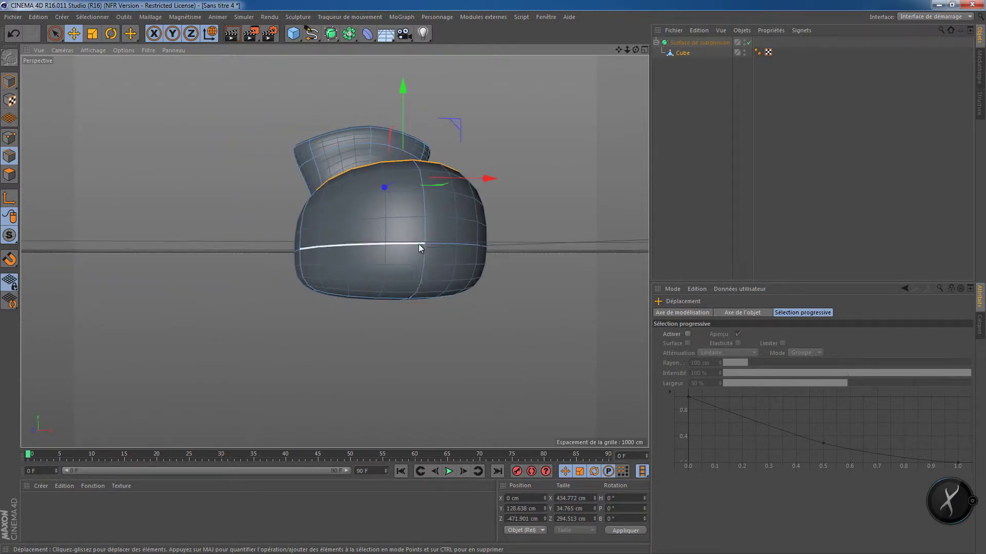
{"action": "left_click", "coordinate": [9, 138]}
{"action": "left_click", "coordinate": [426, 245]}
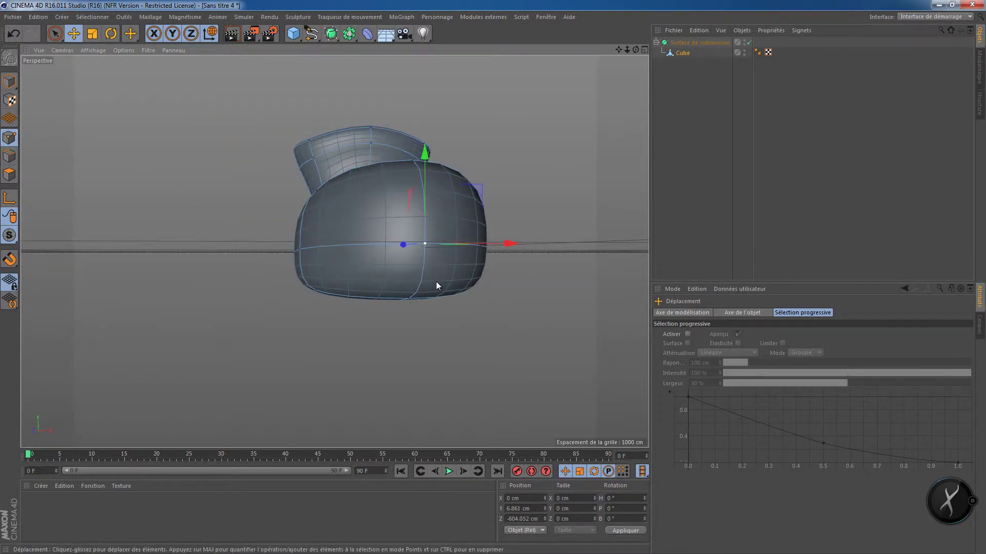
{"action": "left_click_drag", "start_coordinate": [436, 282], "coordinate": [503, 249], "text": "alt"}
{"action": "left_click_drag", "start_coordinate": [371, 149], "coordinate": [375, 129]}
{"action": "left_click_drag", "start_coordinate": [303, 222], "coordinate": [322, 247]}
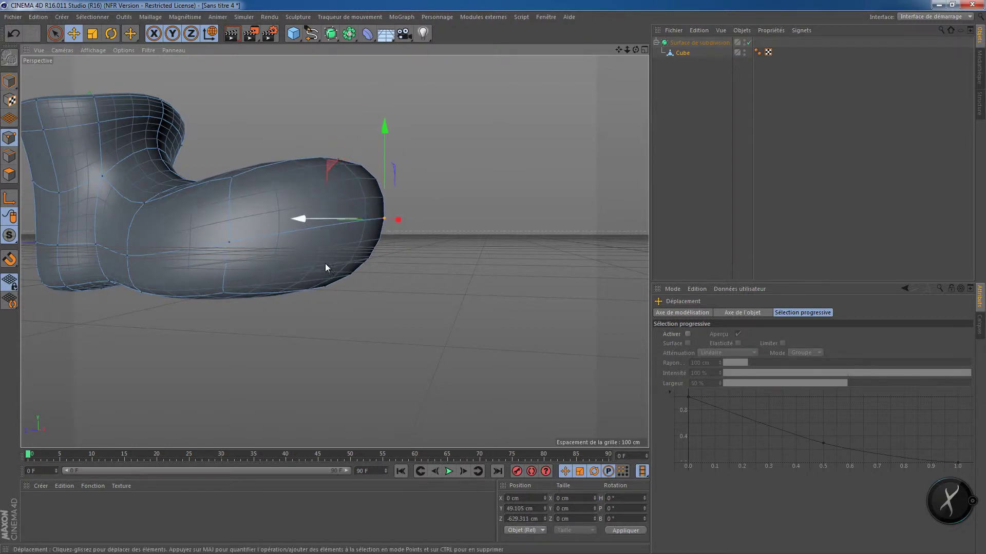
Save the boot scene to the desktop under the file name pied.
{"action": "scroll", "coordinate": [370, 280], "scroll_direction": "down", "scroll_amount": 2}
{"action": "left_click_drag", "start_coordinate": [435, 298], "coordinate": [445, 365], "text": "alt"}
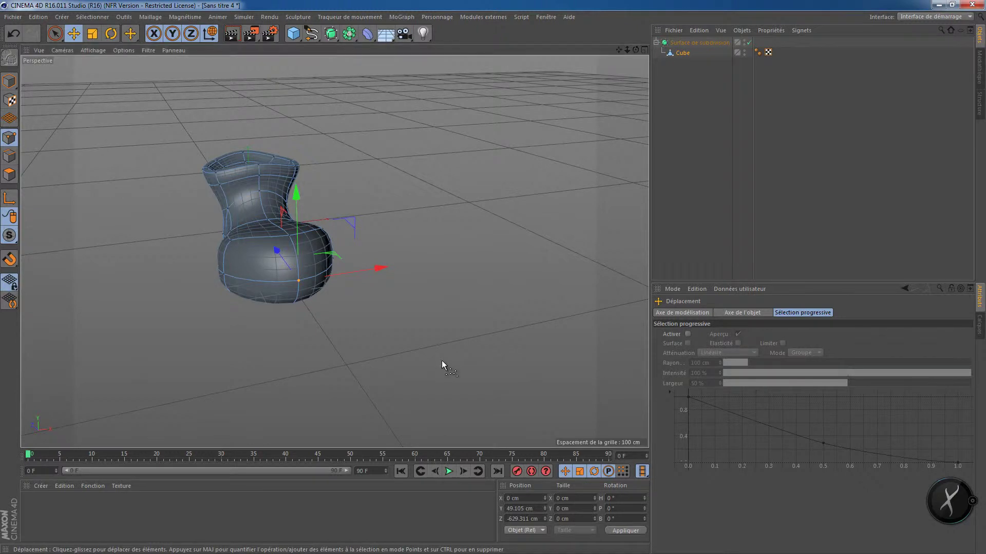
{"action": "key", "text": "ctrl+s"}
{"action": "type", "text": "pied"}
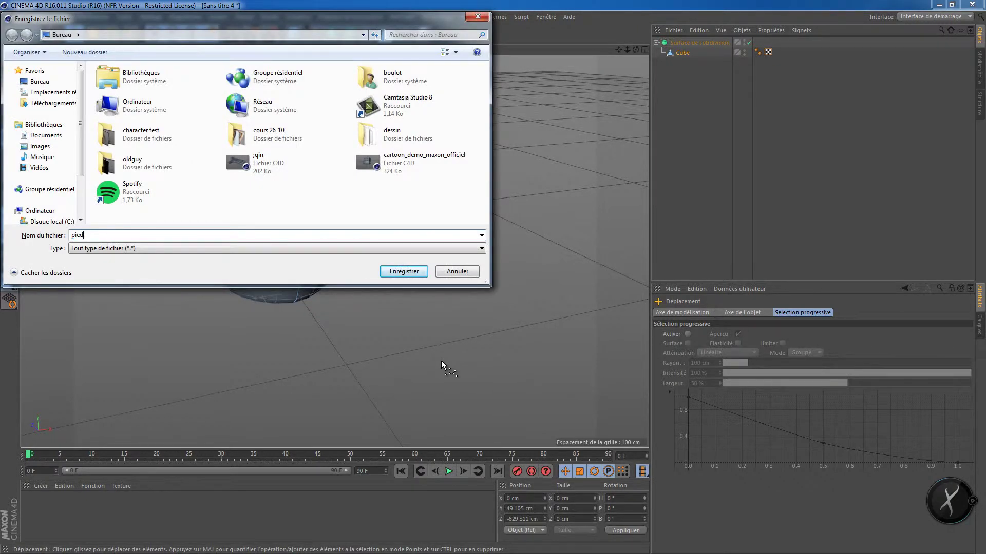
{"action": "key", "text": "Return"}
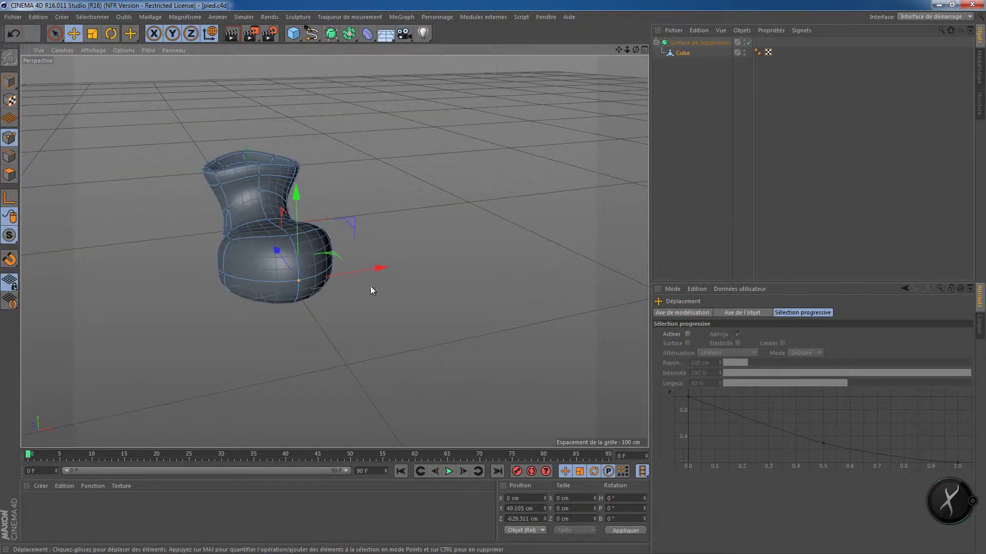
Switch to the open character project cartoon_demo_maxon_officiel.c4d.
{"action": "left_click", "coordinate": [12, 18]}
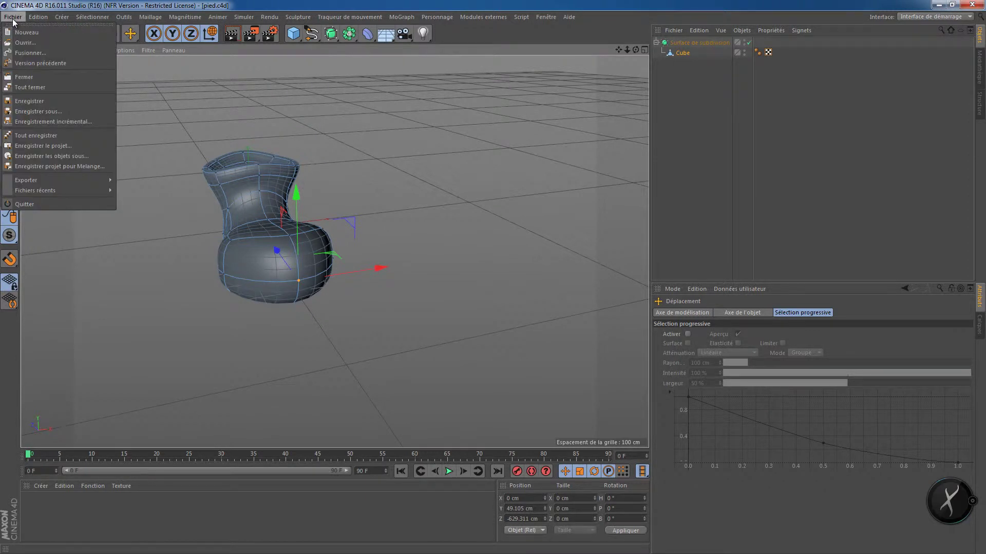
{"action": "left_click", "coordinate": [605, 25]}
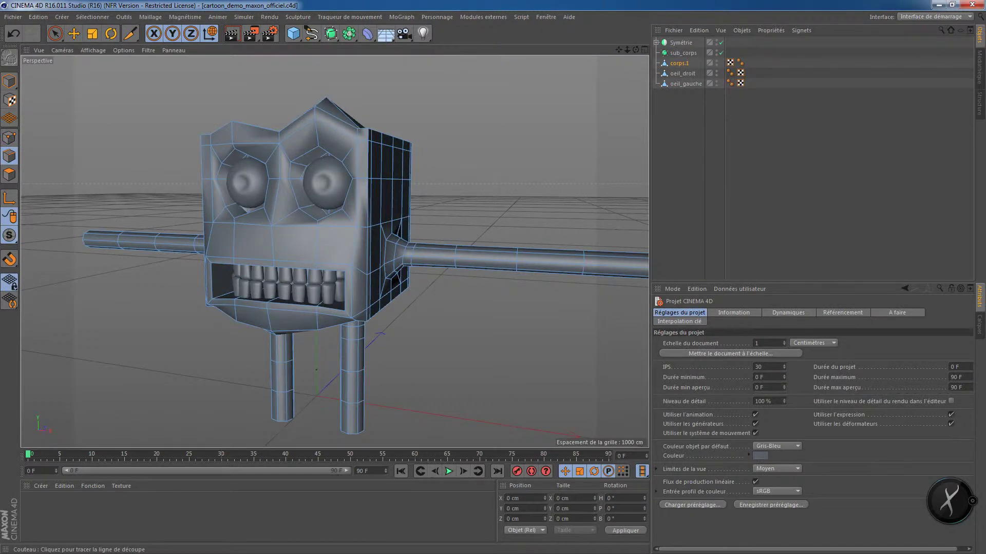
{"action": "scroll", "coordinate": [462, 197], "scroll_direction": "down", "scroll_amount": 3}
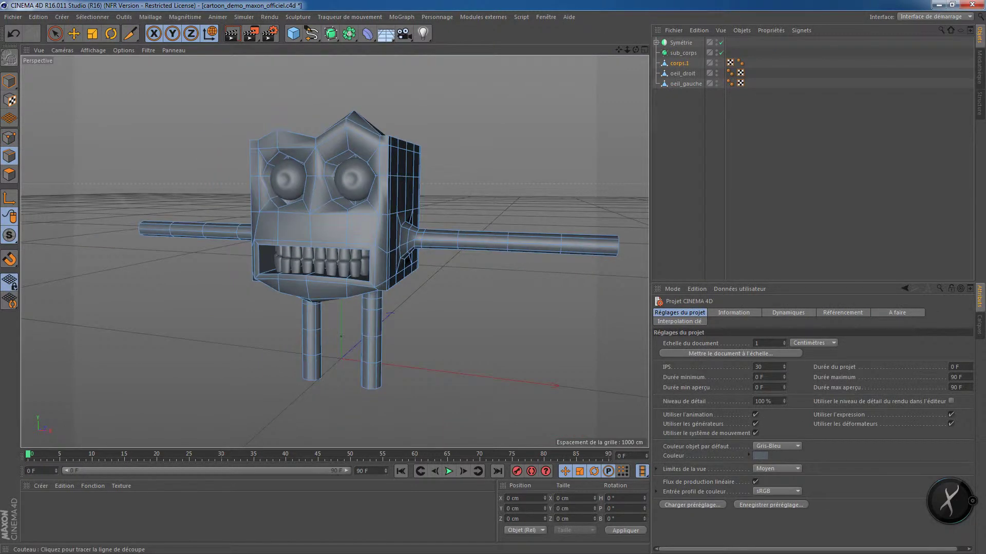
{"action": "mouse_move", "coordinate": [472, 198]}
{"action": "left_mouse_down", "text": "alt"}
{"action": "mouse_move", "coordinate": [440, 198]}
{"action": "mouse_move", "coordinate": [429, 215]}
{"action": "left_mouse_up", "text": "alt"}
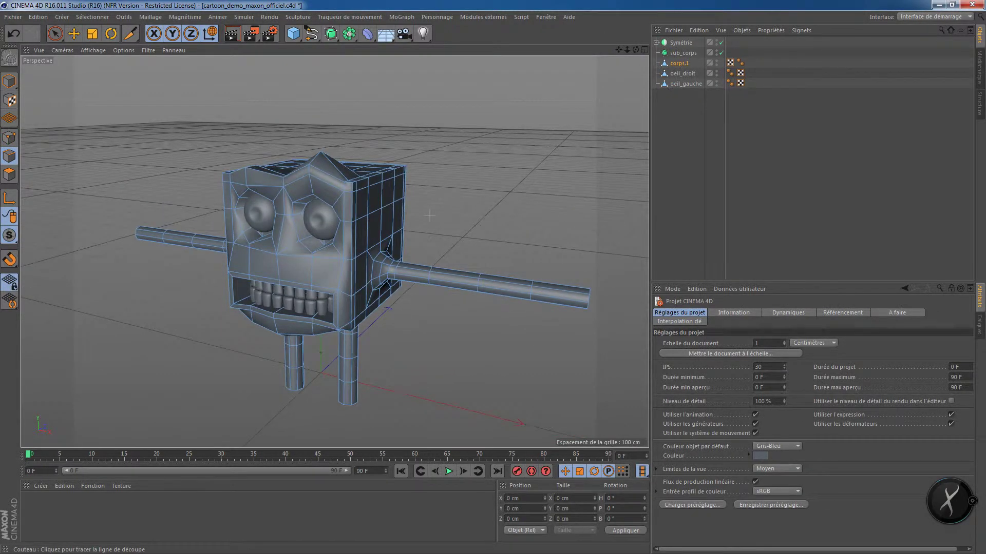
Merge the hand model file ;qin from the desktop into the character scene.
{"action": "left_click", "coordinate": [12, 17]}
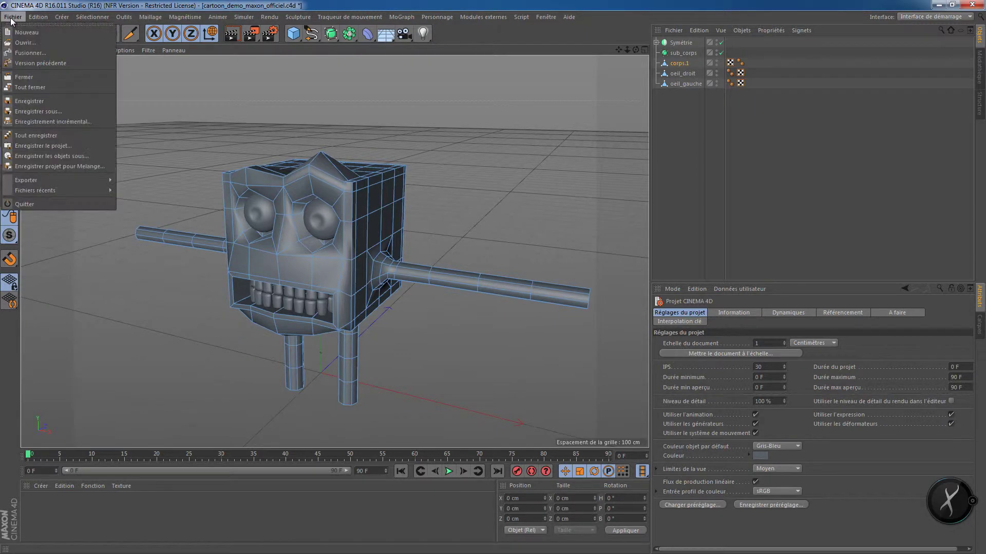
{"action": "left_click", "coordinate": [28, 55]}
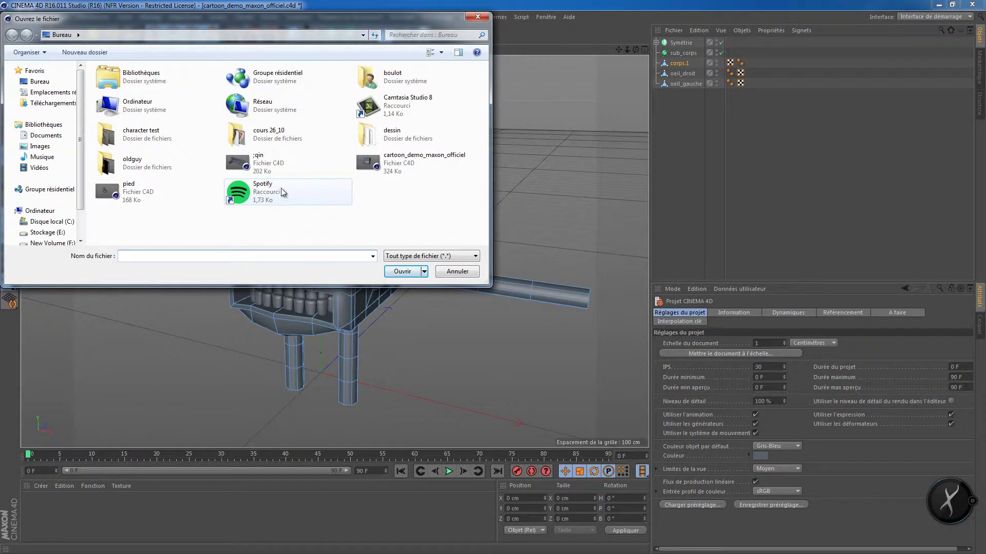
{"action": "left_click", "coordinate": [268, 168]}
{"action": "left_click", "coordinate": [404, 272]}
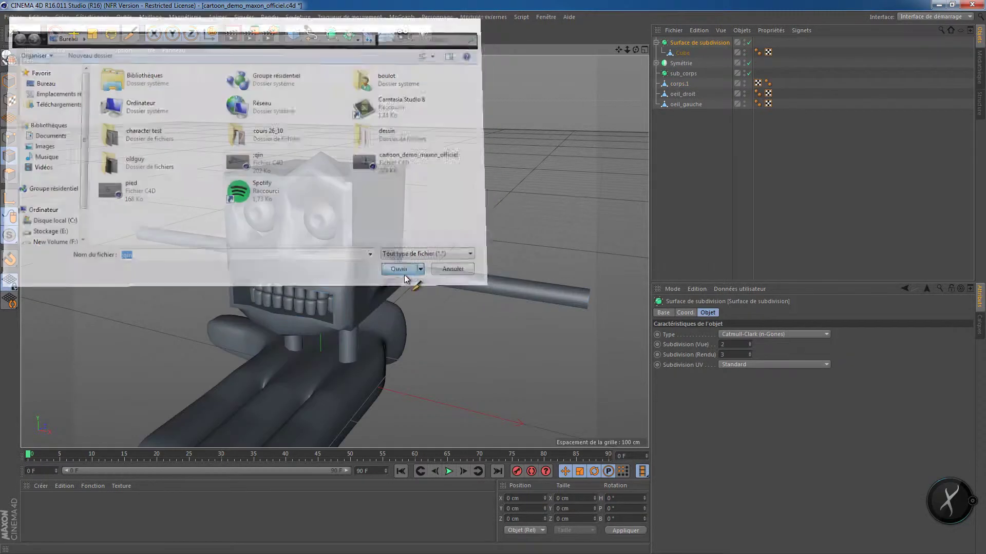
{"action": "scroll", "coordinate": [412, 316], "scroll_direction": "down", "scroll_amount": 3}
{"action": "left_click_drag", "start_coordinate": [415, 306], "coordinate": [443, 316], "text": "alt"}
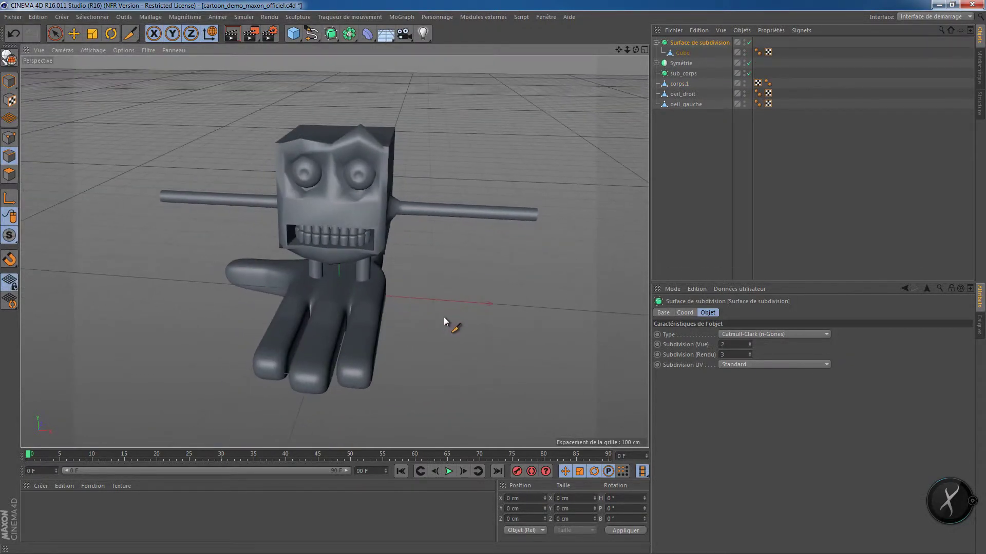
Select the hand's Cube mesh as a whole object and scale it uniformly to about 172 x 74 x 256 cm.
{"action": "left_click", "coordinate": [682, 54]}
{"action": "left_click_drag", "start_coordinate": [477, 274], "coordinate": [442, 269], "text": "alt"}
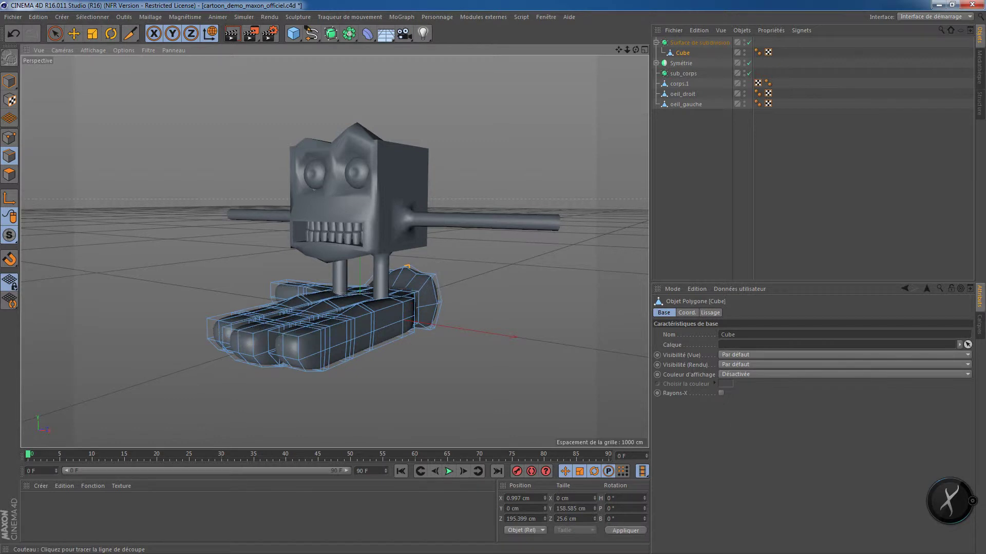
{"action": "left_click", "coordinate": [9, 82]}
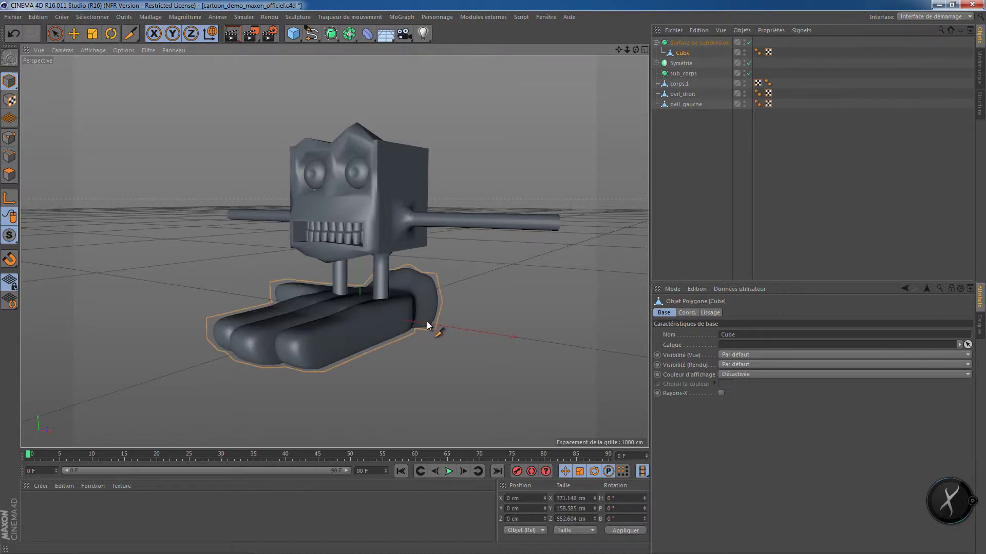
{"action": "key", "text": "t"}
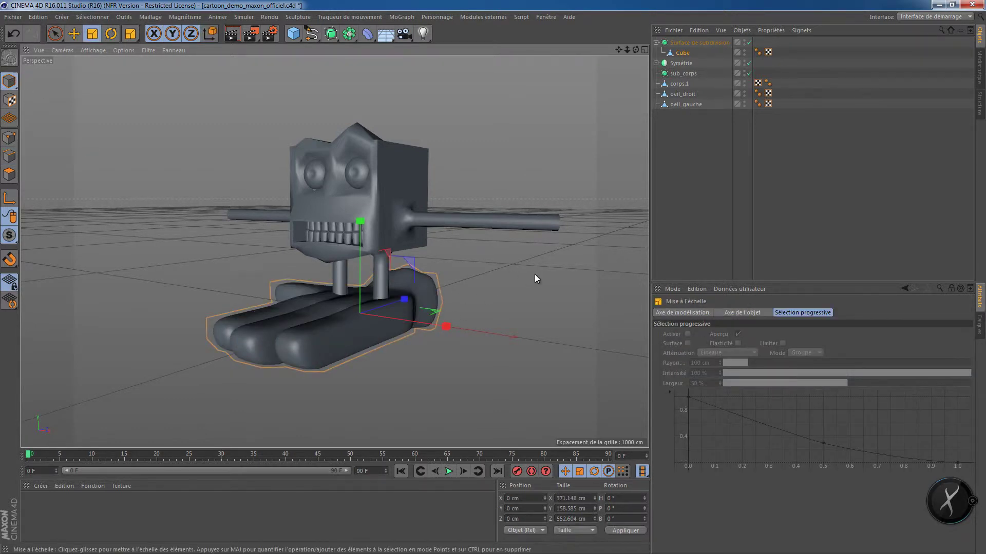
{"action": "left_click_drag", "start_coordinate": [535, 278], "coordinate": [258, 272]}
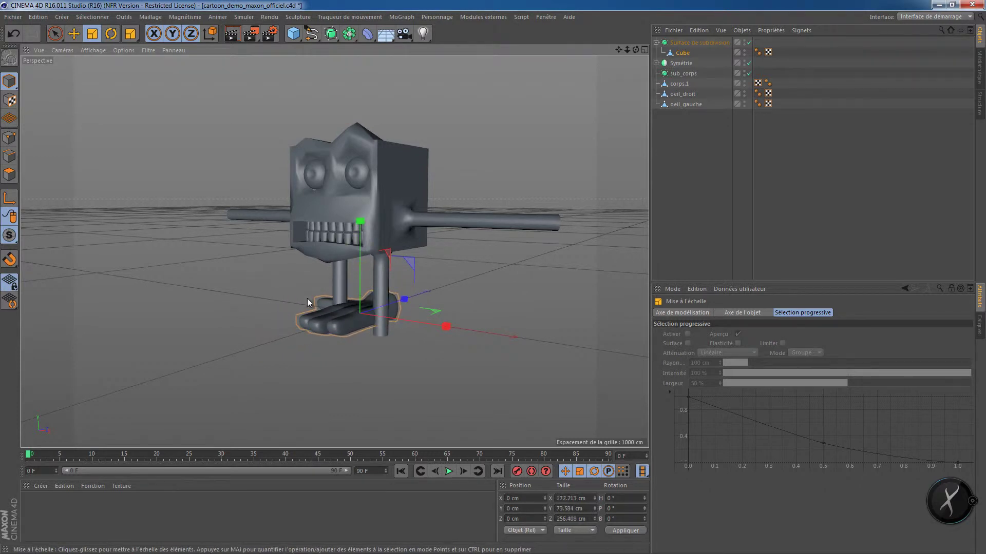
Move the hand out to the end of the character's arm, at about X 429 cm and Y 195 cm.
{"action": "left_click_drag", "start_coordinate": [307, 299], "coordinate": [399, 358], "text": "alt"}
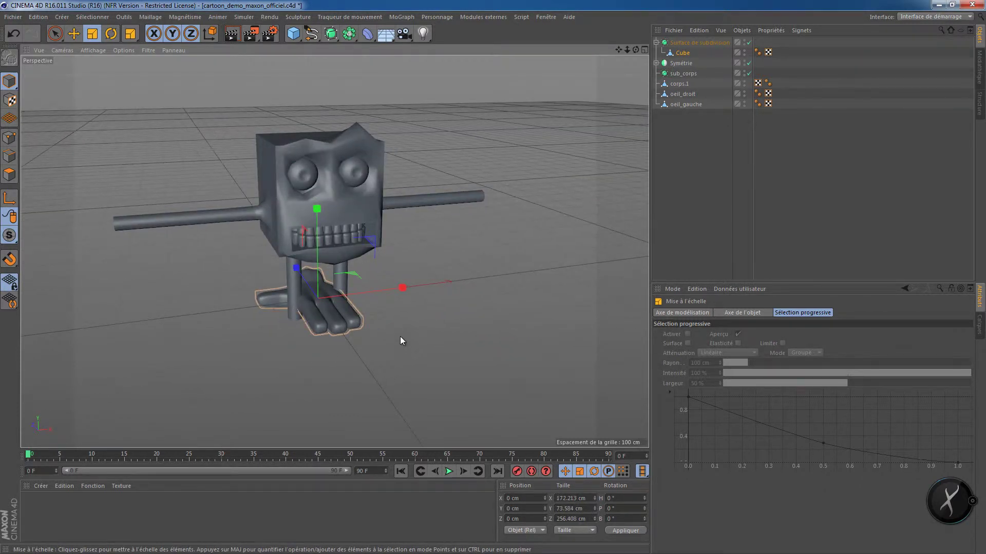
{"action": "key", "text": "e"}
{"action": "left_click_drag", "start_coordinate": [412, 283], "coordinate": [568, 263]}
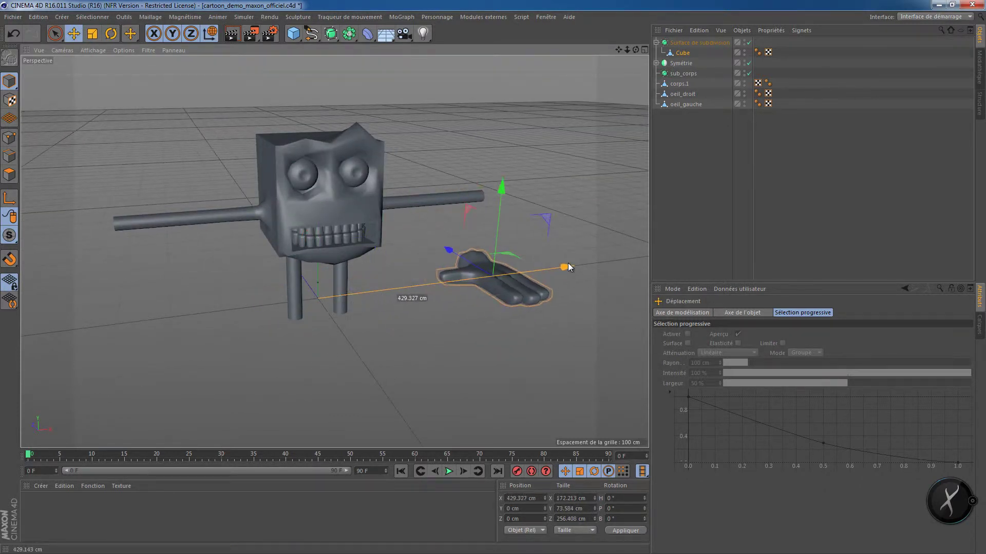
{"action": "left_click_drag", "start_coordinate": [549, 334], "coordinate": [456, 288], "text": "alt"}
{"action": "left_click_drag", "start_coordinate": [559, 199], "coordinate": [543, 116]}
{"action": "left_click_drag", "start_coordinate": [536, 183], "coordinate": [437, 340], "text": "alt"}
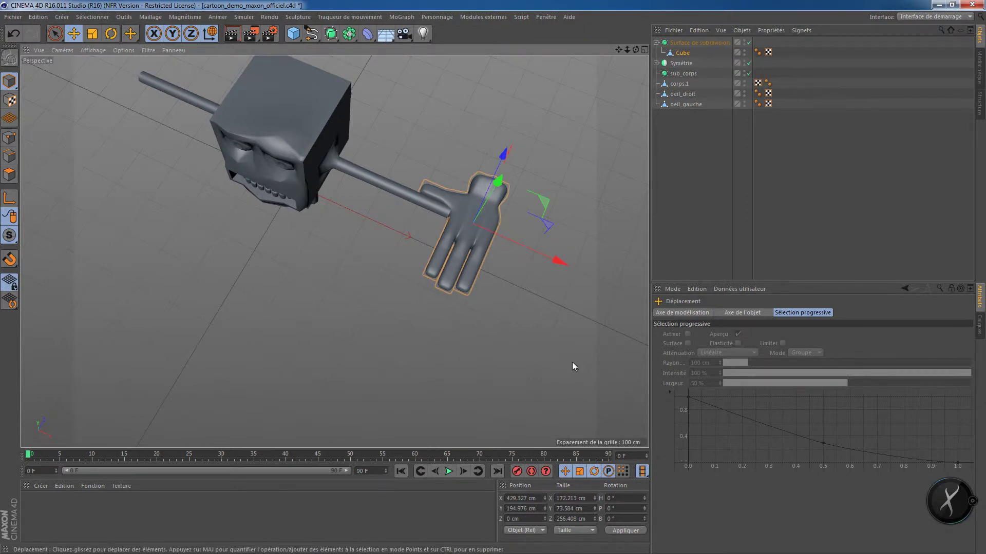
{"action": "key", "text": "r"}
{"action": "left_click_drag", "start_coordinate": [489, 272], "coordinate": [492, 271]}
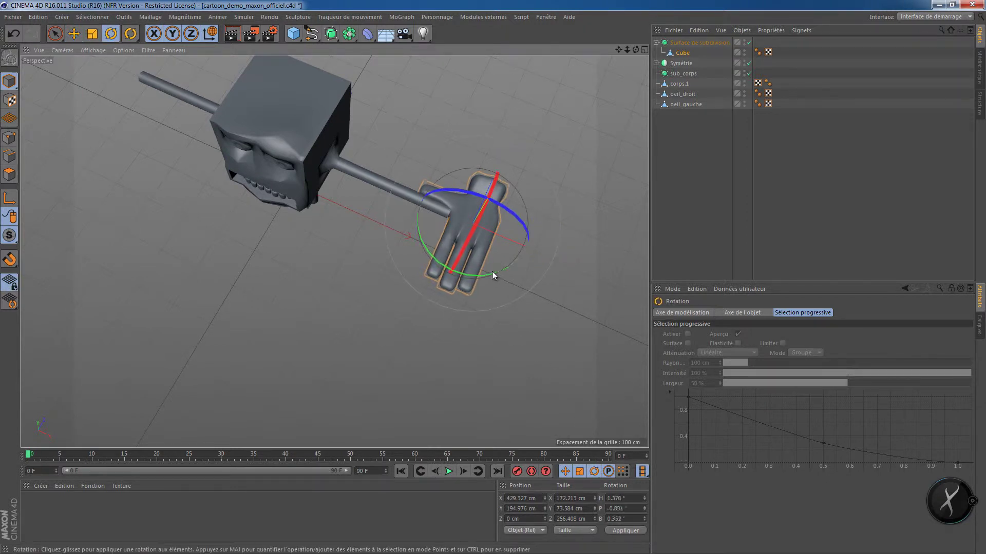
{"action": "key", "text": "ctrl+z"}
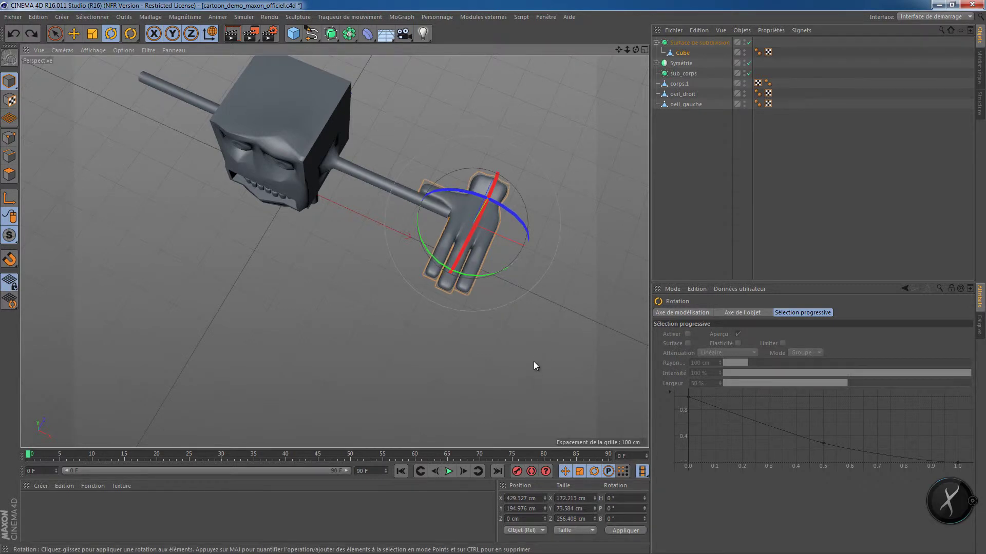
Set the hand's H rotation to 90° so the fingers point away from the arm.
{"action": "left_click_drag", "start_coordinate": [534, 361], "coordinate": [500, 264], "text": "alt"}
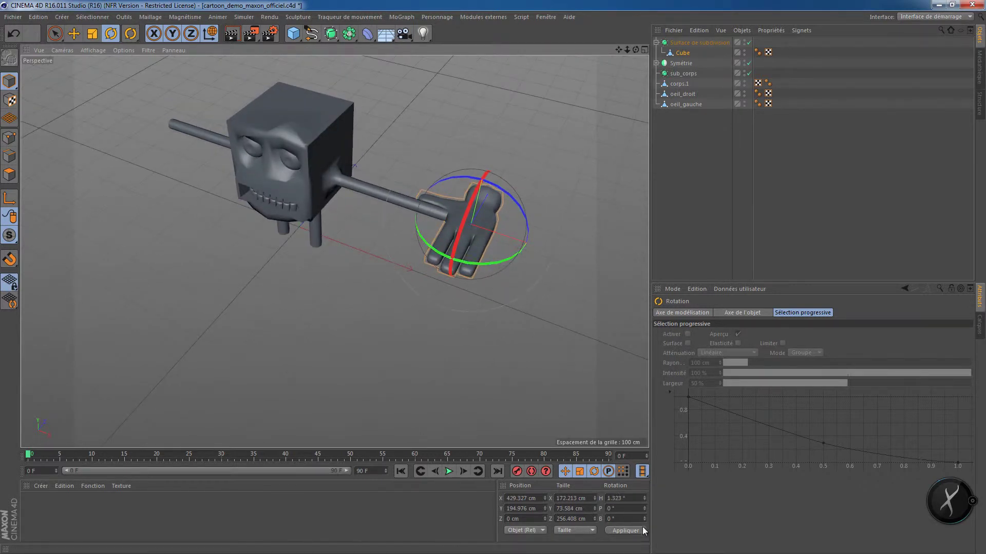
{"action": "left_click", "coordinate": [632, 498]}
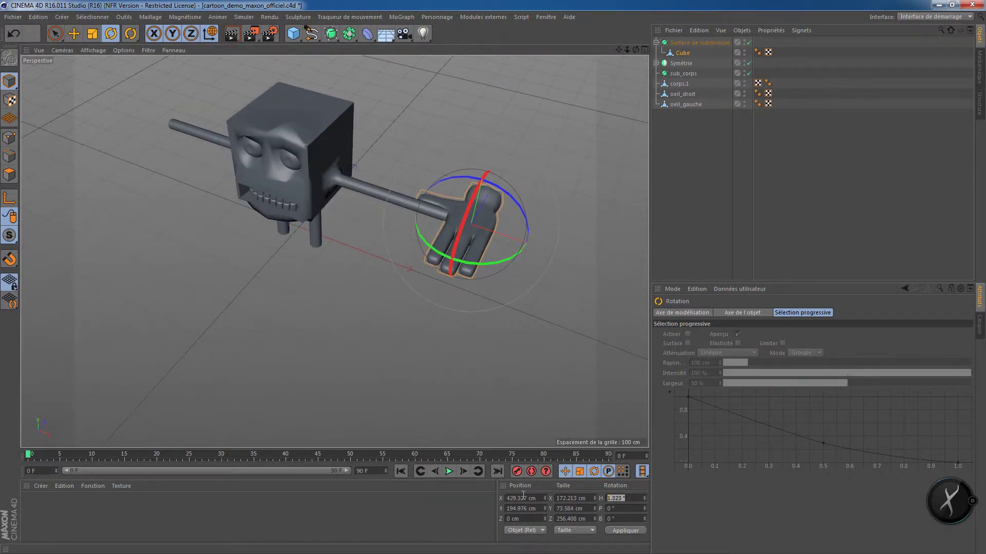
{"action": "type", "text": "90"}
{"action": "key", "text": "Return"}
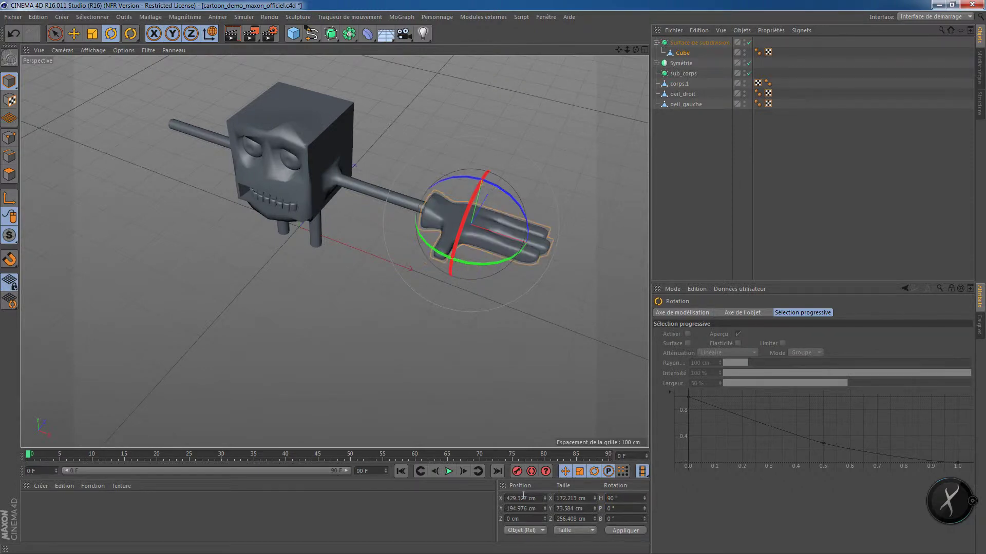
Scale the hand down to suit the arm and thicken it vertically, to about 134 x 71 x 199 cm.
{"action": "left_click_drag", "start_coordinate": [508, 420], "coordinate": [365, 375], "text": "alt"}
{"action": "scroll", "coordinate": [353, 240], "scroll_direction": "up", "scroll_amount": 6}
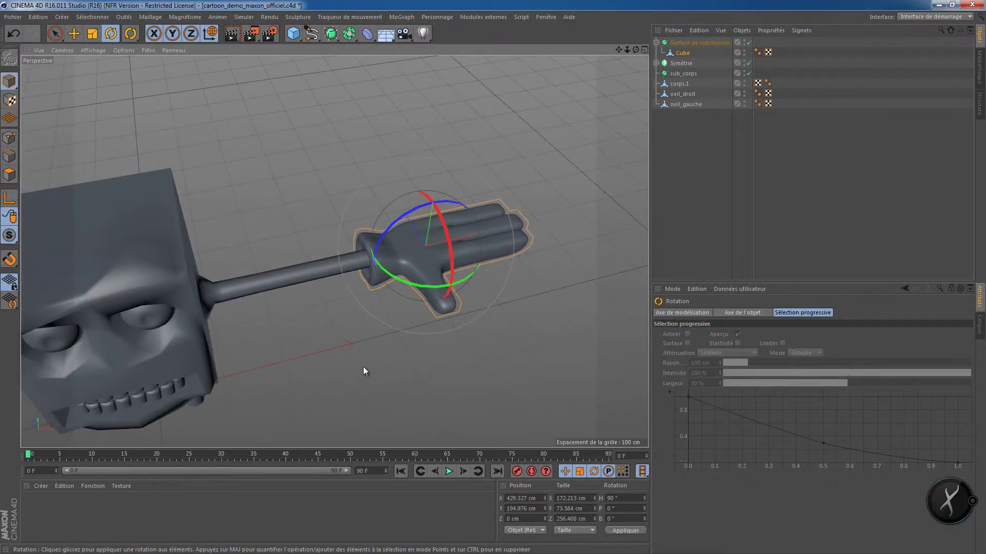
{"action": "key", "text": "t"}
{"action": "left_click_drag", "start_coordinate": [498, 122], "coordinate": [377, 141]}
{"action": "left_click_drag", "start_coordinate": [411, 370], "coordinate": [402, 271], "text": "alt"}
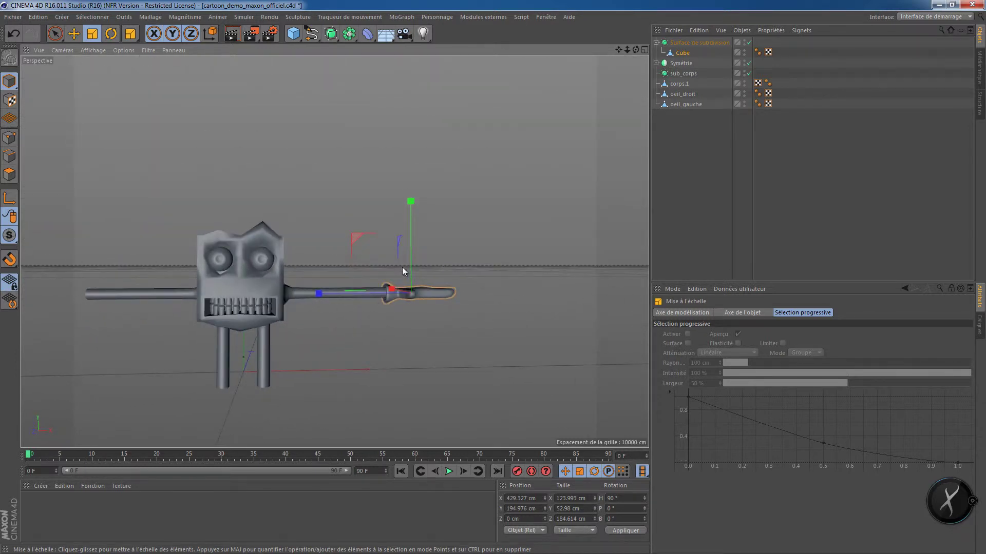
{"action": "left_click_drag", "start_coordinate": [462, 235], "coordinate": [482, 229]}
{"action": "left_click_drag", "start_coordinate": [411, 200], "coordinate": [410, 184]}
{"action": "left_click_drag", "start_coordinate": [454, 276], "coordinate": [294, 293], "text": "alt"}
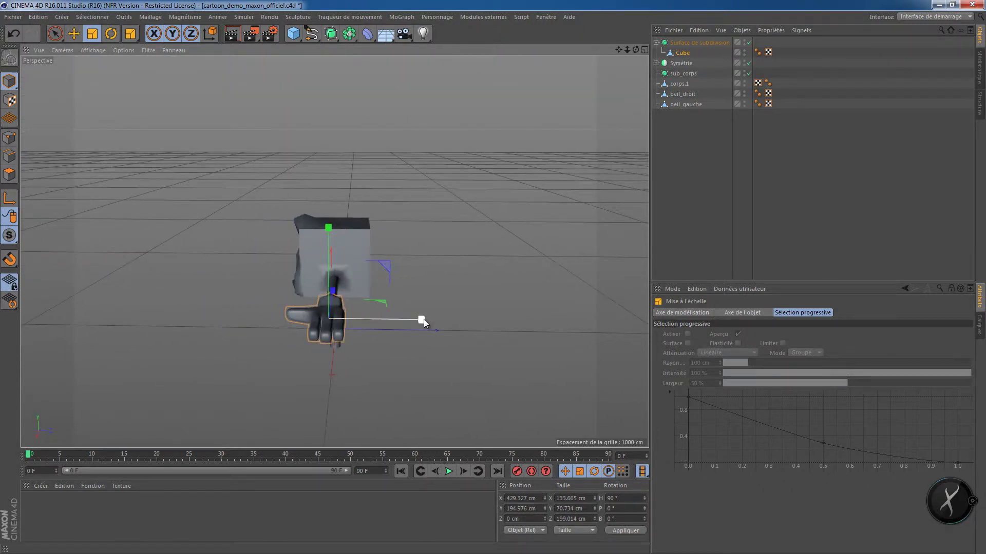
Widen the hand to about 169 cm in X and thicken it to about 75 cm in Y.
{"action": "left_click_drag", "start_coordinate": [424, 320], "coordinate": [435, 324]}
{"action": "left_click_drag", "start_coordinate": [401, 365], "coordinate": [404, 426], "text": "alt"}
{"action": "left_click_drag", "start_coordinate": [448, 267], "coordinate": [460, 259]}
{"action": "left_click_drag", "start_coordinate": [452, 356], "coordinate": [368, 206], "text": "alt"}
Fit the hand's wrist opening around the arm end by moving the hand to about X 421 cm and Y 198 cm.
{"action": "left_click_drag", "start_coordinate": [340, 263], "coordinate": [393, 262], "text": "alt"}
{"action": "scroll", "coordinate": [462, 335], "scroll_direction": "up", "scroll_amount": 4}
{"action": "scroll", "coordinate": [393, 260], "scroll_direction": "up", "scroll_amount": 4}
{"action": "middle_click_drag", "start_coordinate": [393, 261], "coordinate": [376, 294], "text": "alt"}
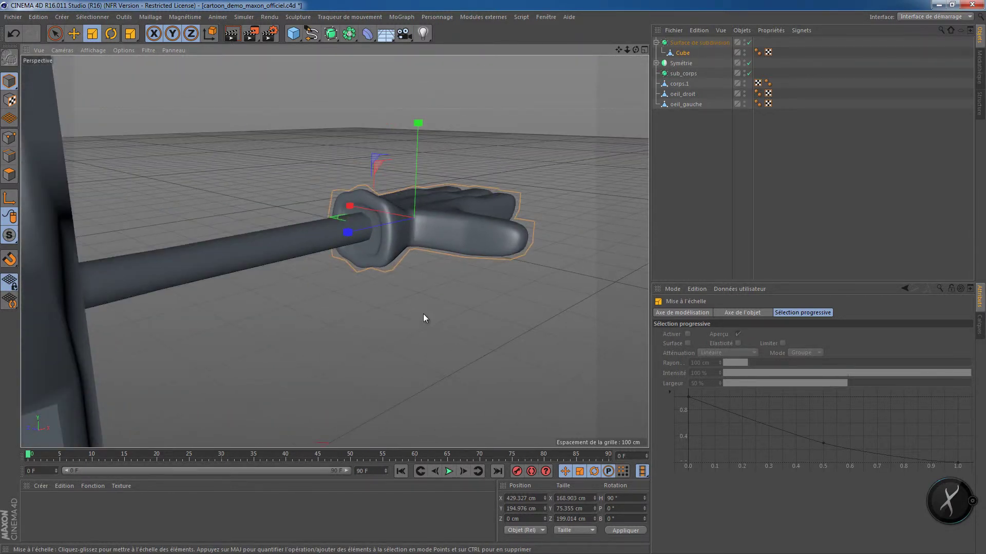
{"action": "left_click_drag", "start_coordinate": [423, 314], "coordinate": [395, 296], "text": "alt"}
{"action": "key", "text": "e"}
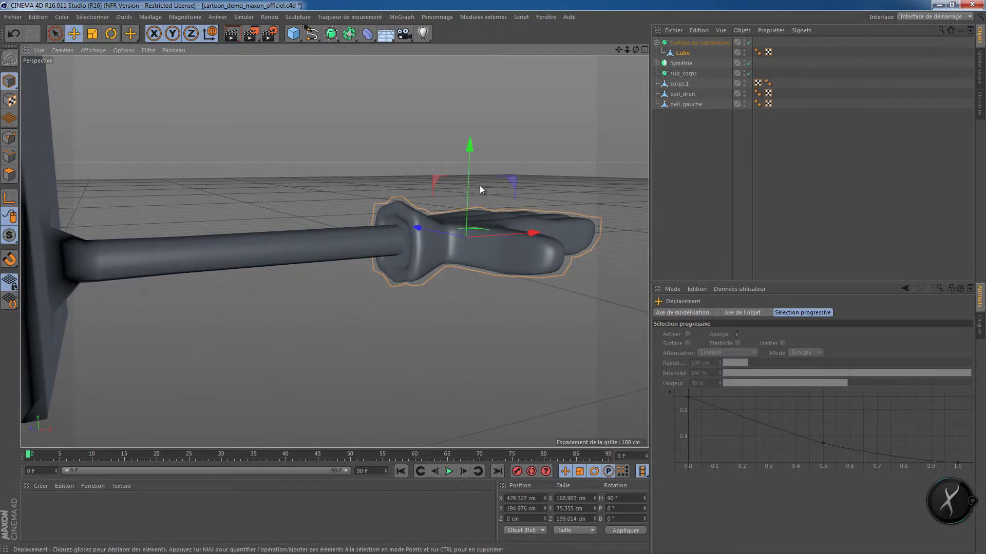
{"action": "left_click_drag", "start_coordinate": [470, 146], "coordinate": [469, 141]}
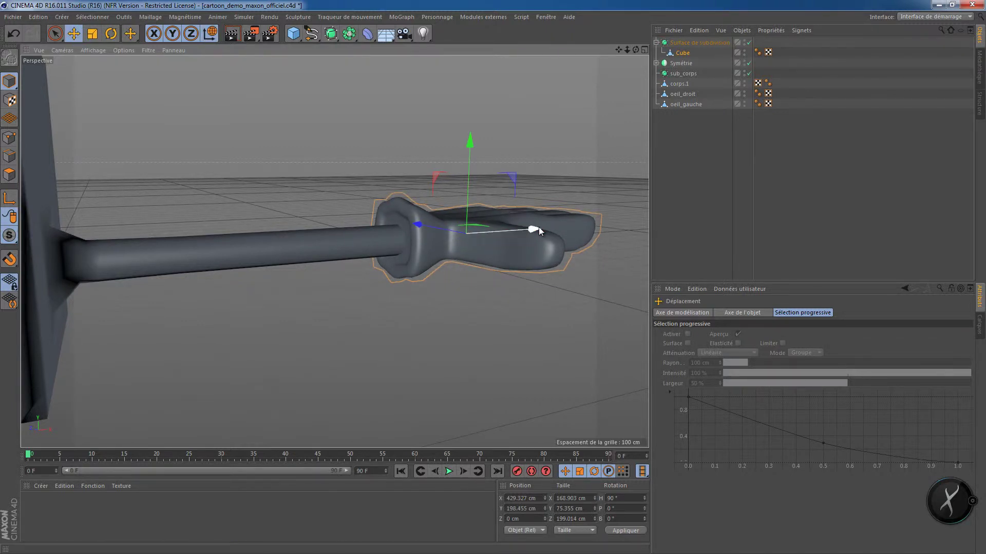
{"action": "left_click_drag", "start_coordinate": [537, 227], "coordinate": [528, 228]}
Take the hand's Cube mesh out of its subdivision surface and delete the emptied subdivision surface object.
{"action": "right_click_drag", "start_coordinate": [482, 294], "coordinate": [473, 331], "text": "alt"}
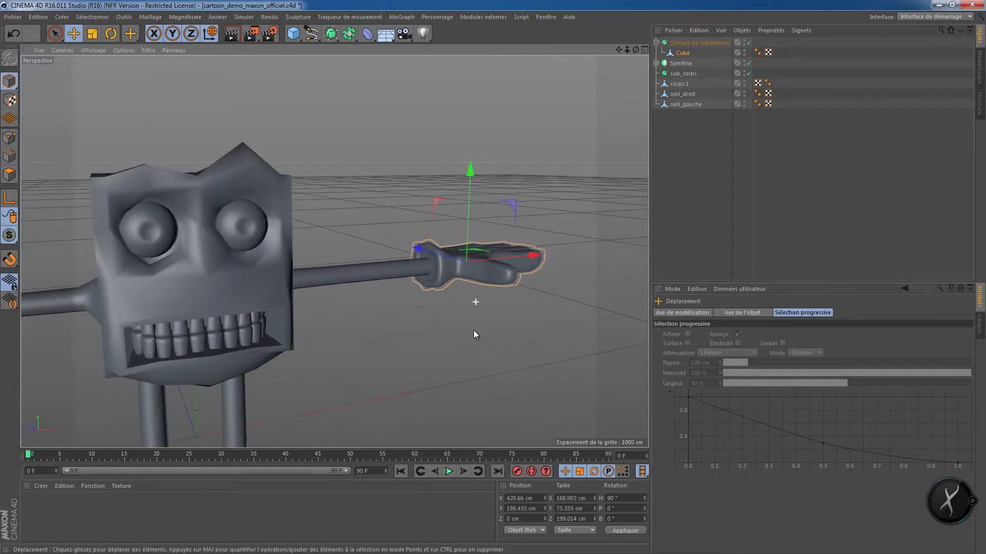
{"action": "left_click_drag", "start_coordinate": [473, 330], "coordinate": [467, 353], "text": "alt"}
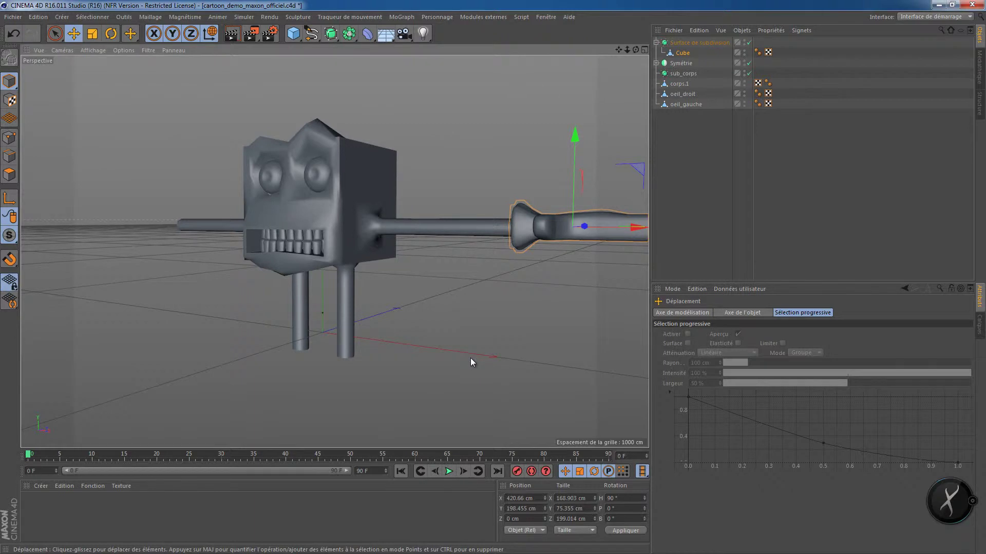
{"action": "left_click_drag", "start_coordinate": [683, 53], "coordinate": [690, 120]}
{"action": "left_click", "coordinate": [695, 43]}
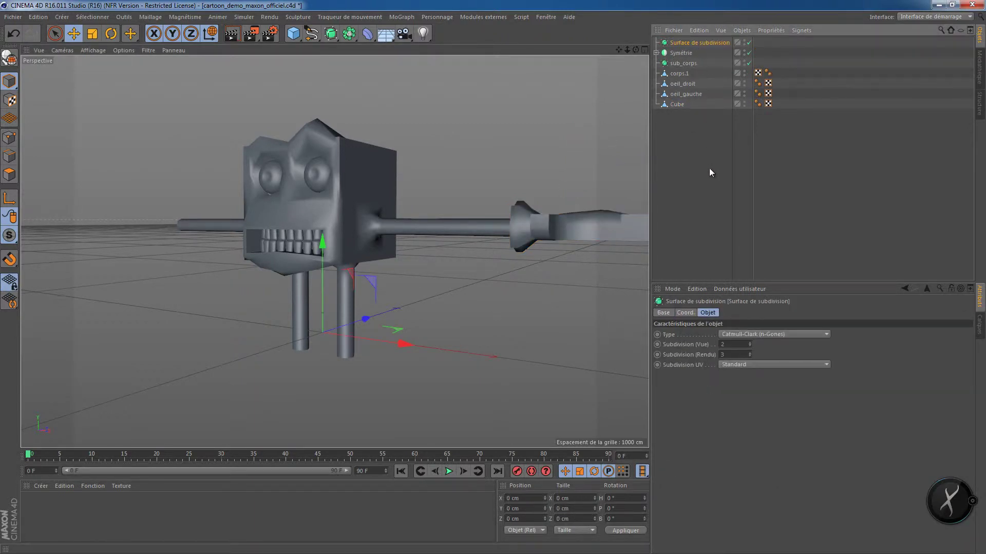
{"action": "key", "text": "Delete"}
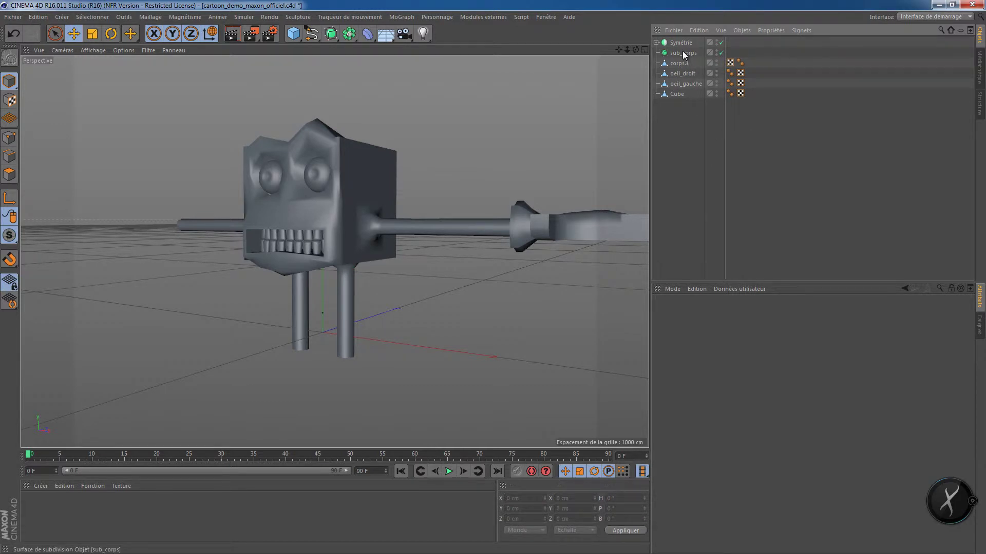
Rename the hand's Cube object as main.
{"action": "left_click", "coordinate": [676, 95]}
{"action": "double_click", "coordinate": [679, 94]}
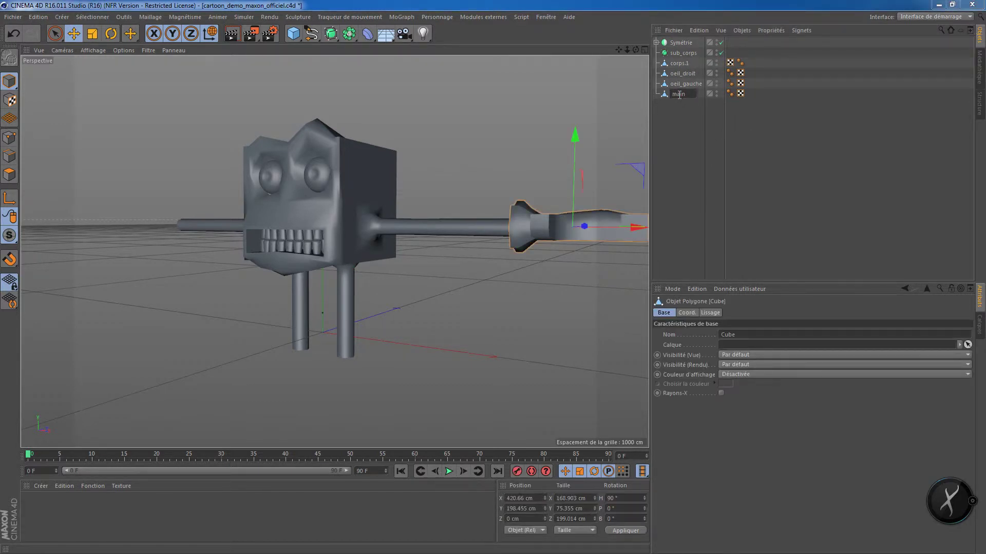
{"action": "type", "text": "main"}
{"action": "key", "text": "Return"}
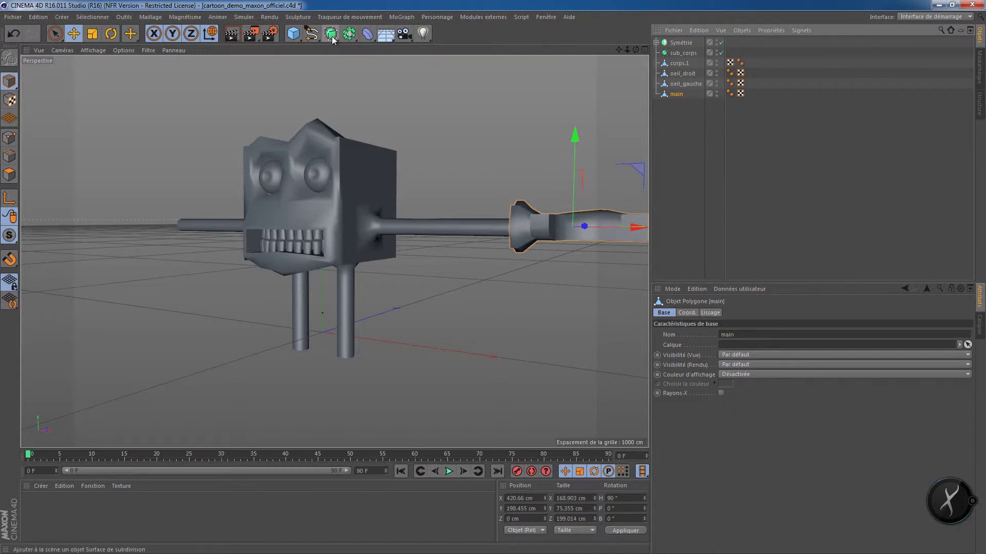
Mirror the hand onto the opposite arm by adding a Symmetry object and nesting main inside it.
{"action": "left_click_drag", "start_coordinate": [349, 33], "coordinate": [422, 73]}
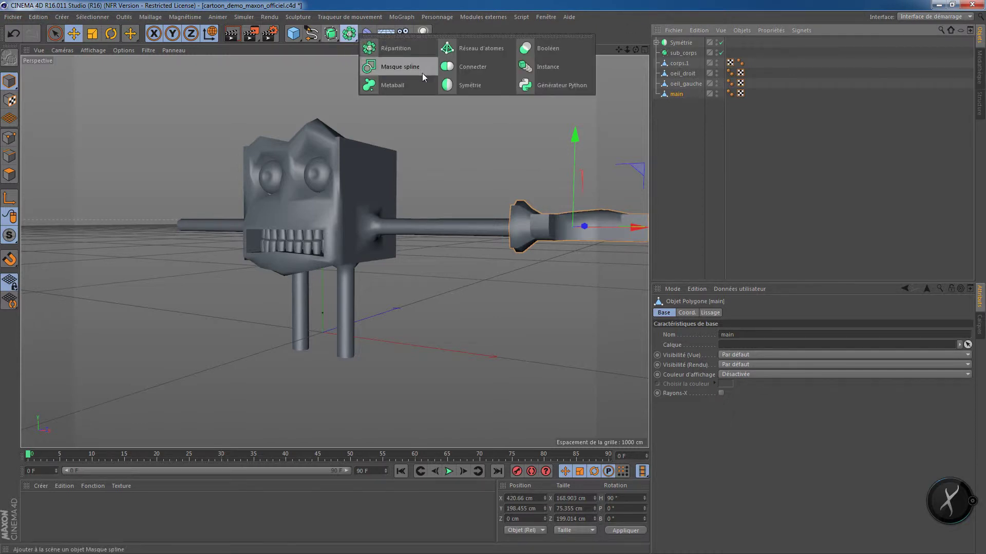
{"action": "left_click", "coordinate": [454, 87]}
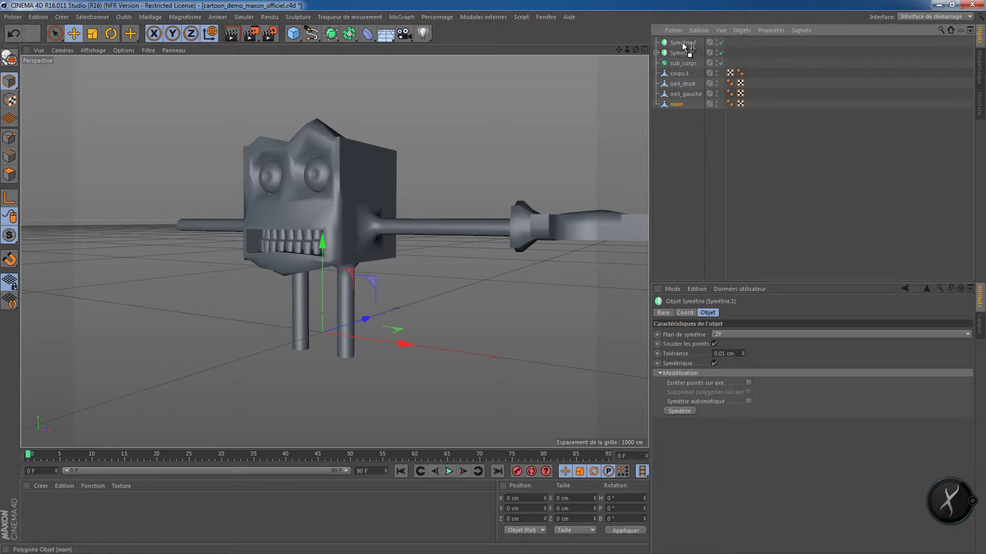
{"action": "left_click_drag", "start_coordinate": [682, 44], "coordinate": [682, 43]}
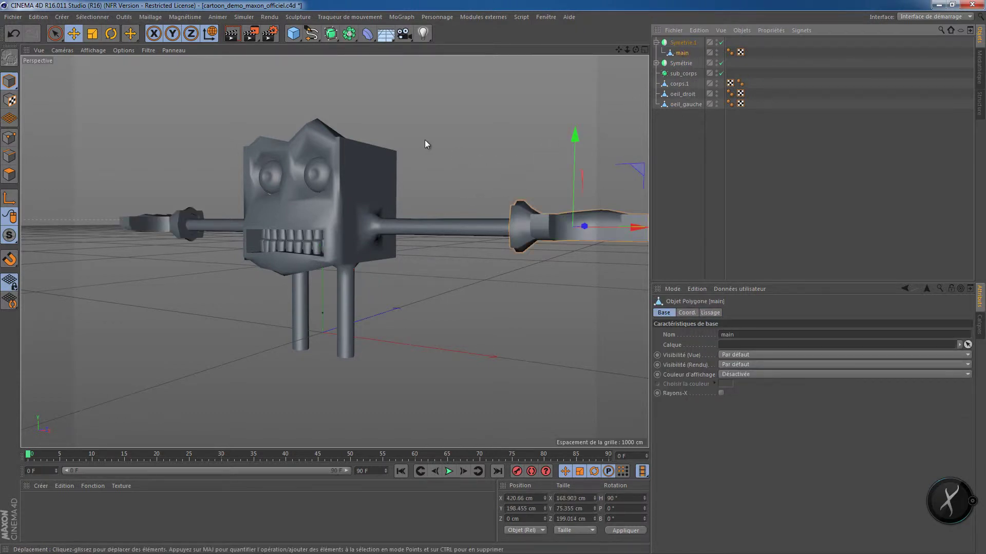
Merge the pied C4D file from the Bureau folder into the character scene.
{"action": "left_click", "coordinate": [12, 17]}
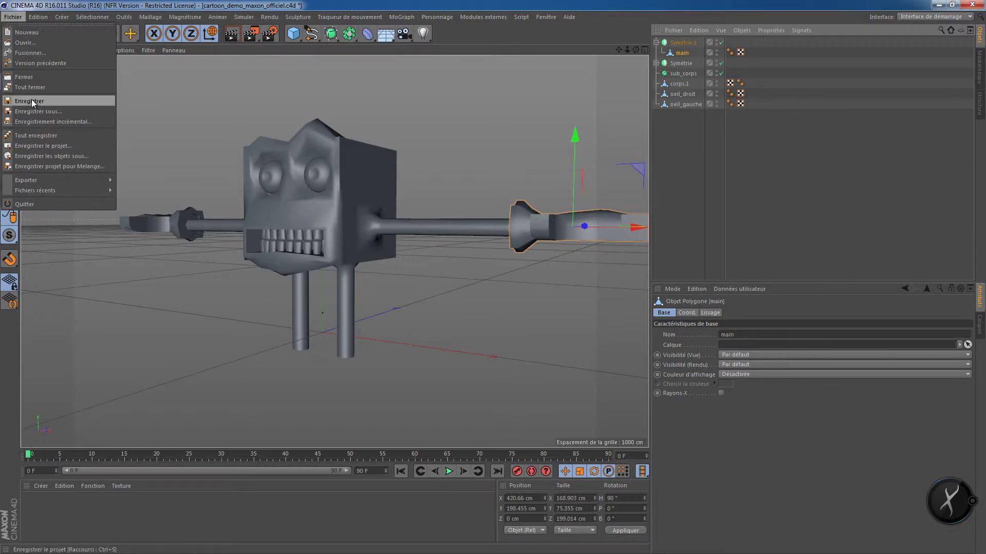
{"action": "left_click", "coordinate": [39, 54]}
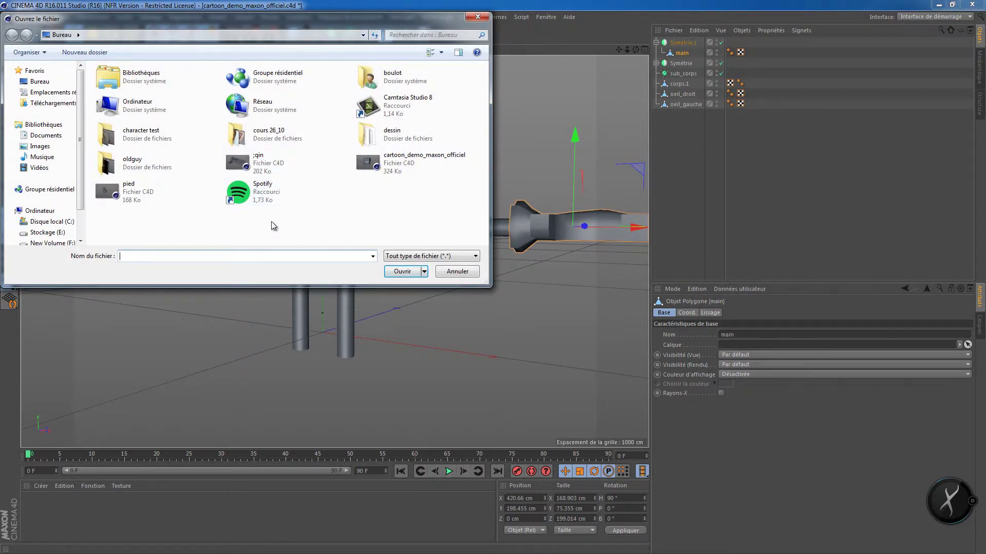
{"action": "left_click", "coordinate": [145, 195]}
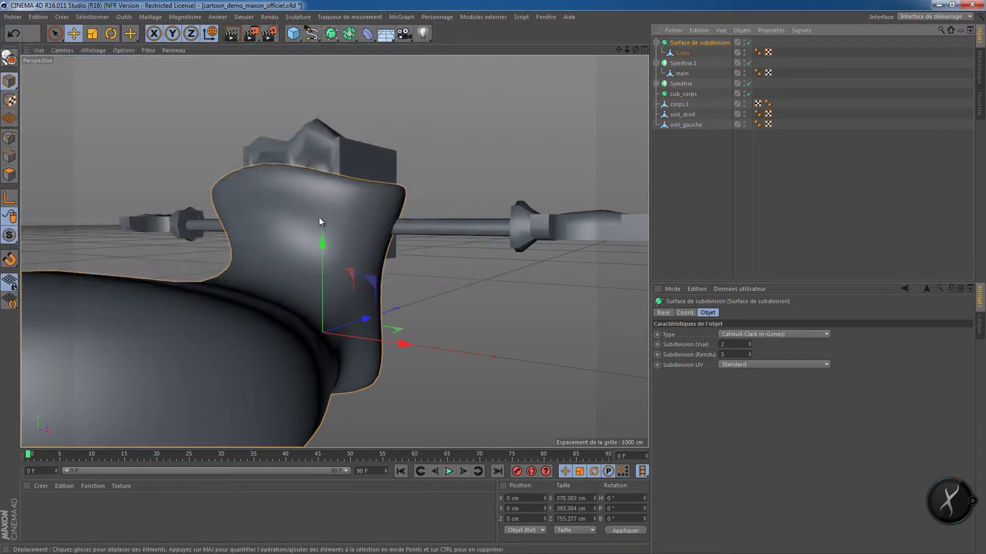
Take the boot's Cube mesh out of its subdivision surface to the root level of the object hierarchy.
{"action": "scroll", "coordinate": [319, 217], "scroll_direction": "down", "scroll_amount": 5}
{"action": "left_click_drag", "start_coordinate": [319, 217], "coordinate": [382, 282], "text": "alt"}
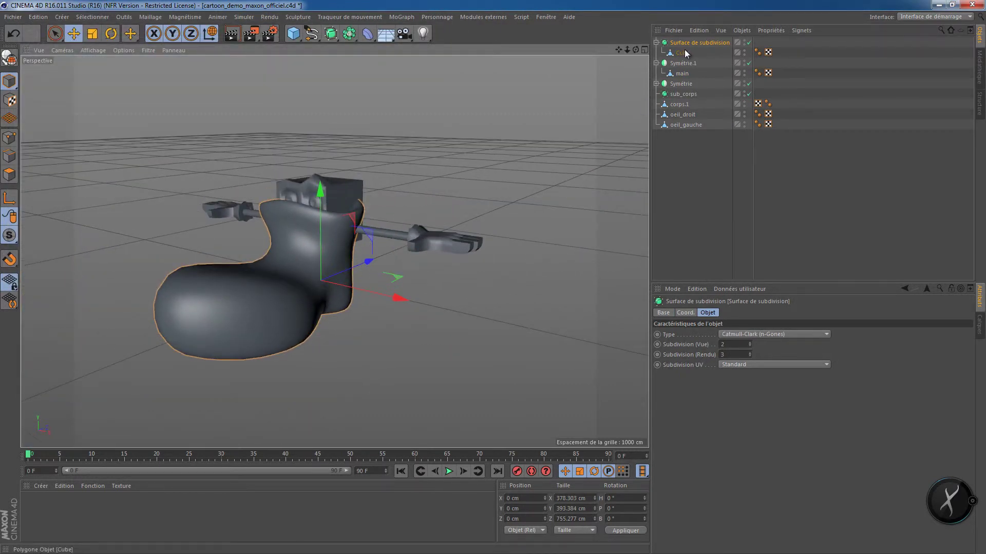
{"action": "left_click_drag", "start_coordinate": [682, 53], "coordinate": [694, 152]}
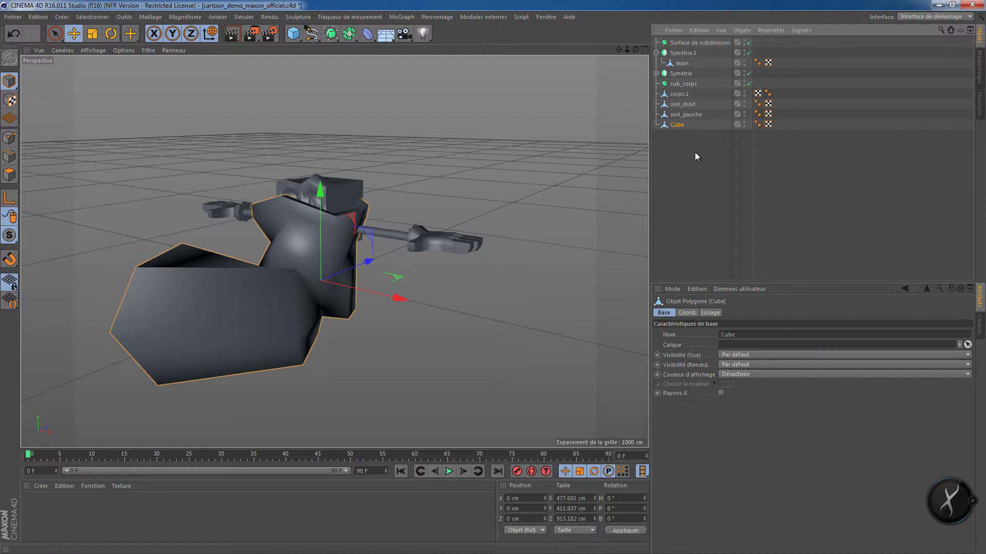
Rename the boot's Cube object as pied and delete the emptied subdivision surface.
{"action": "double_click", "coordinate": [681, 124]}
{"action": "type", "text": "p"}
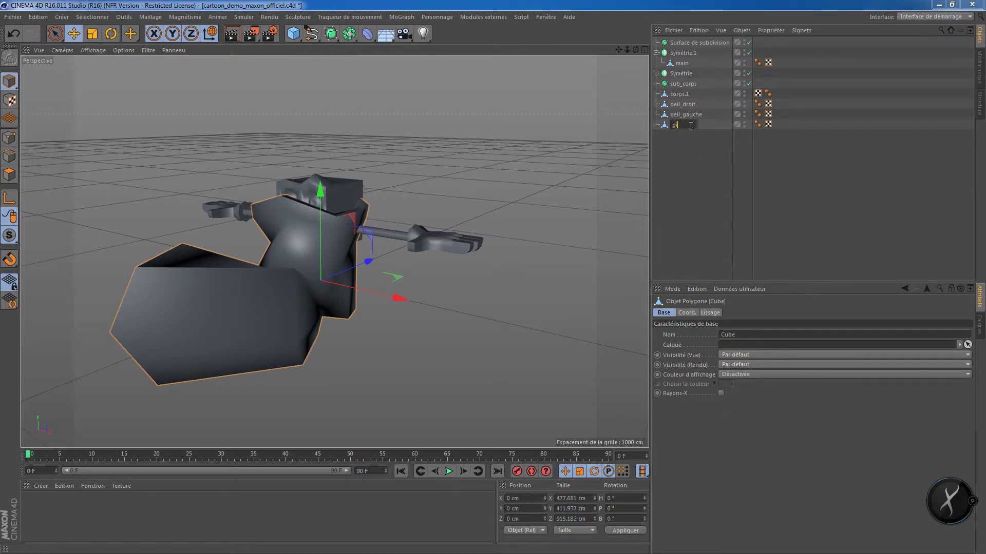
{"action": "type", "text": "ied"}
{"action": "key", "text": "Return"}
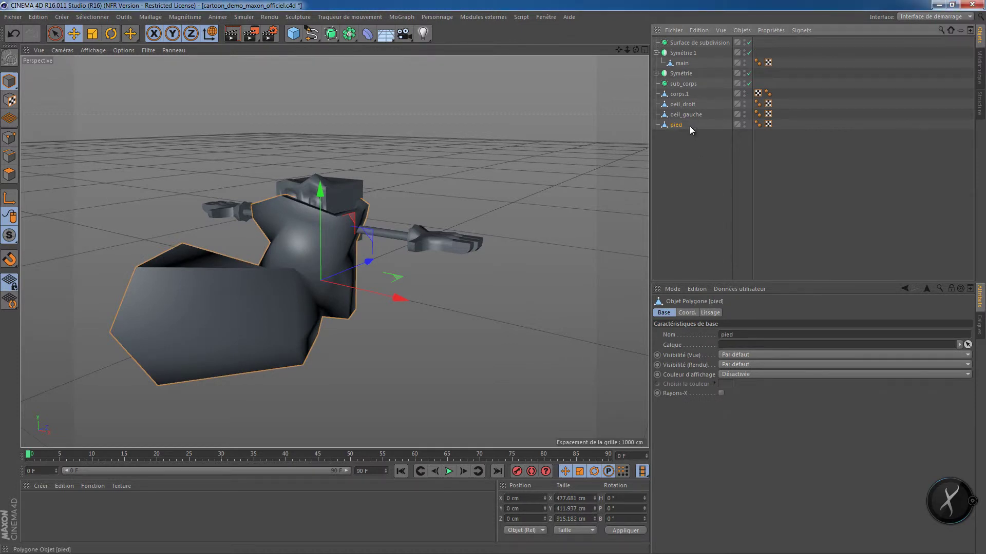
{"action": "left_click", "coordinate": [676, 42]}
{"action": "key", "text": "Delete"}
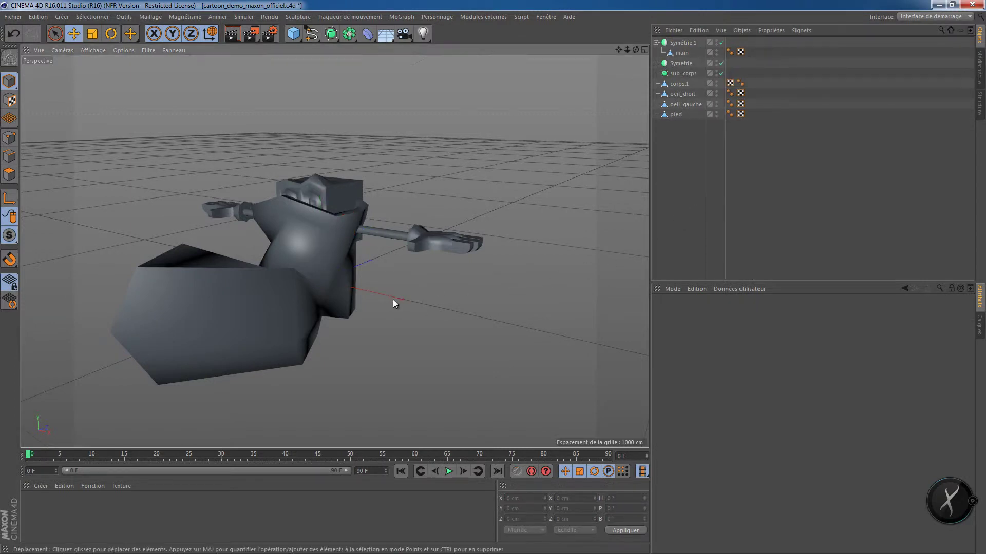
Scale the pied boot down uniformly to about 142 × 122 × 272 cm.
{"action": "left_click_drag", "start_coordinate": [393, 300], "coordinate": [386, 325], "text": "alt"}
{"action": "left_click", "coordinate": [309, 331]}
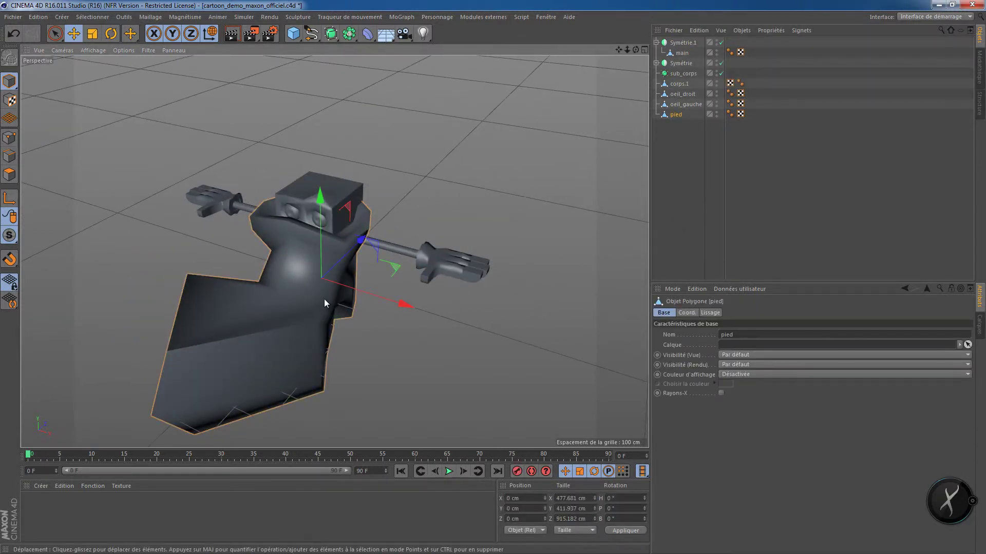
{"action": "key", "text": "t"}
{"action": "left_click_drag", "start_coordinate": [463, 138], "coordinate": [161, 194]}
{"action": "left_click_drag", "start_coordinate": [267, 285], "coordinate": [247, 266], "text": "alt"}
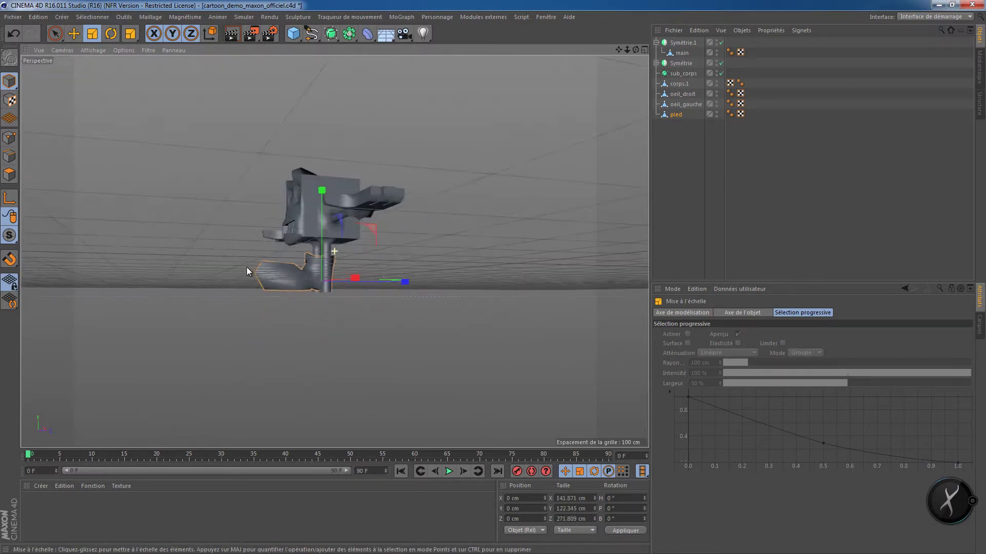
Move the boot below the character's leg, to about X 60 cm and Y -97 cm.
{"action": "scroll", "coordinate": [328, 285], "scroll_direction": "down", "scroll_amount": 2}
{"action": "scroll", "coordinate": [328, 285], "scroll_direction": "up", "scroll_amount": 4}
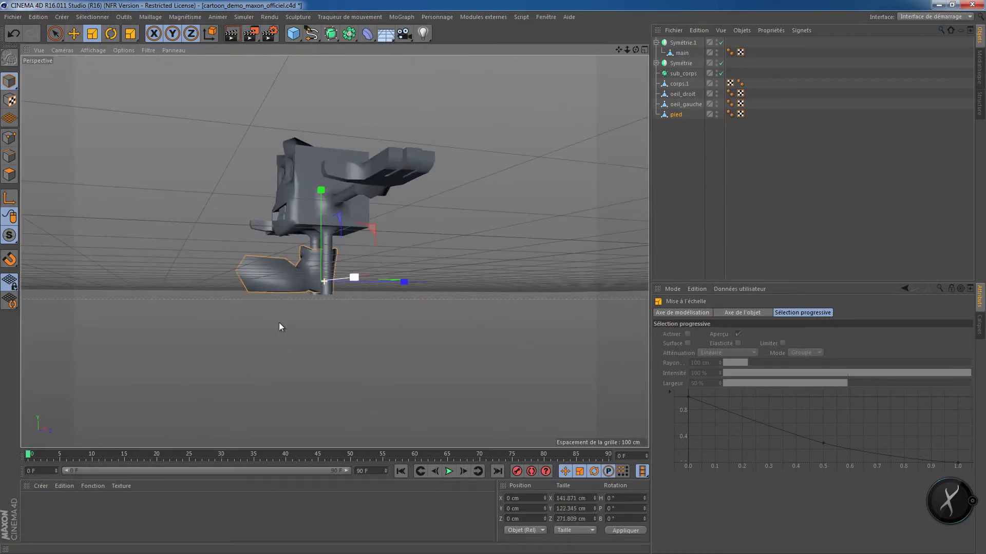
{"action": "left_click_drag", "start_coordinate": [278, 323], "coordinate": [378, 347], "text": "alt"}
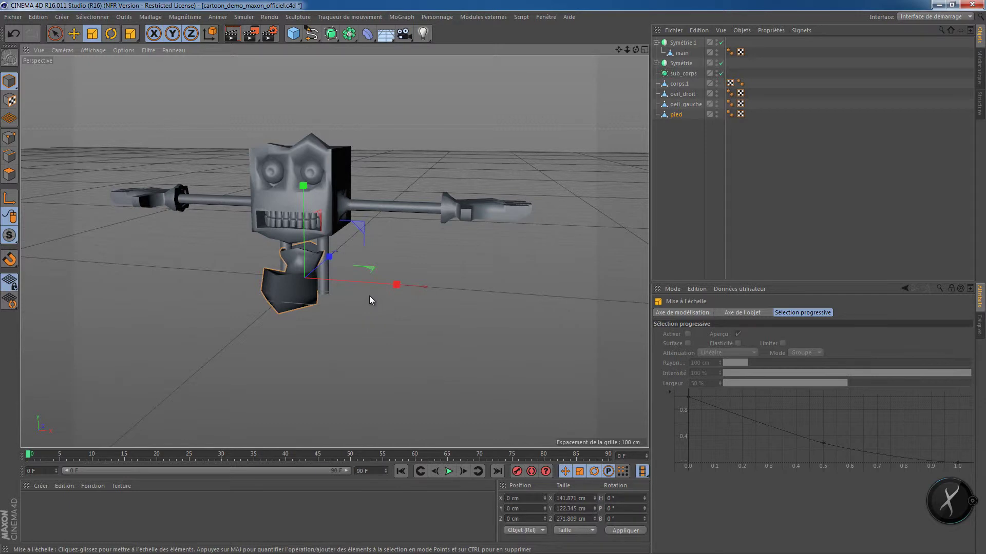
{"action": "key", "text": "e"}
{"action": "left_click_drag", "start_coordinate": [301, 188], "coordinate": [300, 227]}
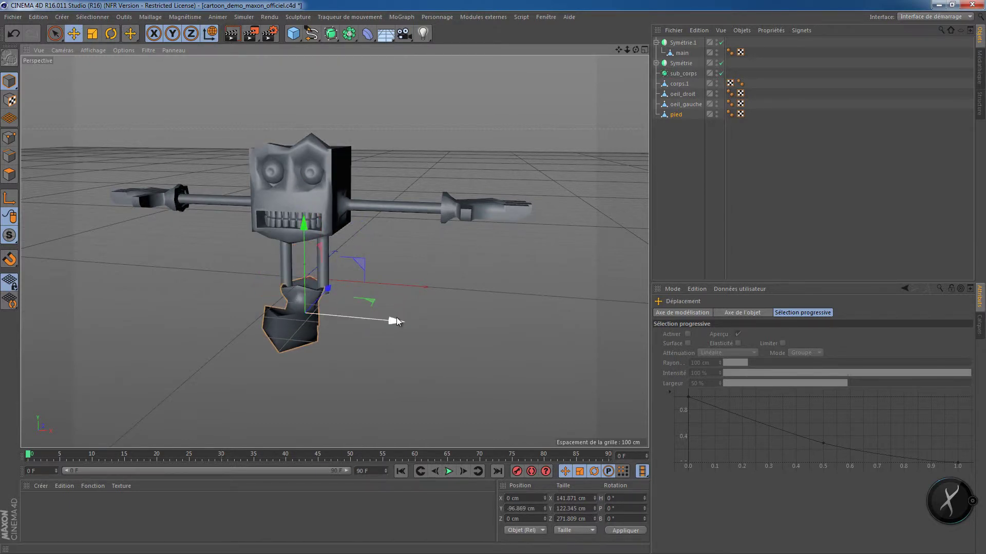
{"action": "left_click_drag", "start_coordinate": [396, 319], "coordinate": [269, 279]}
Shift the boot along its depth axis to about Z 9 cm to line its opening up with the leg.
{"action": "scroll", "coordinate": [374, 348], "scroll_direction": "up", "scroll_amount": 4}
{"action": "right_click_drag", "start_coordinate": [269, 279], "coordinate": [284, 248], "text": "alt"}
{"action": "middle_click_drag", "start_coordinate": [285, 247], "coordinate": [291, 288], "text": "alt"}
{"action": "left_click_drag", "start_coordinate": [355, 325], "coordinate": [371, 330], "text": "alt"}
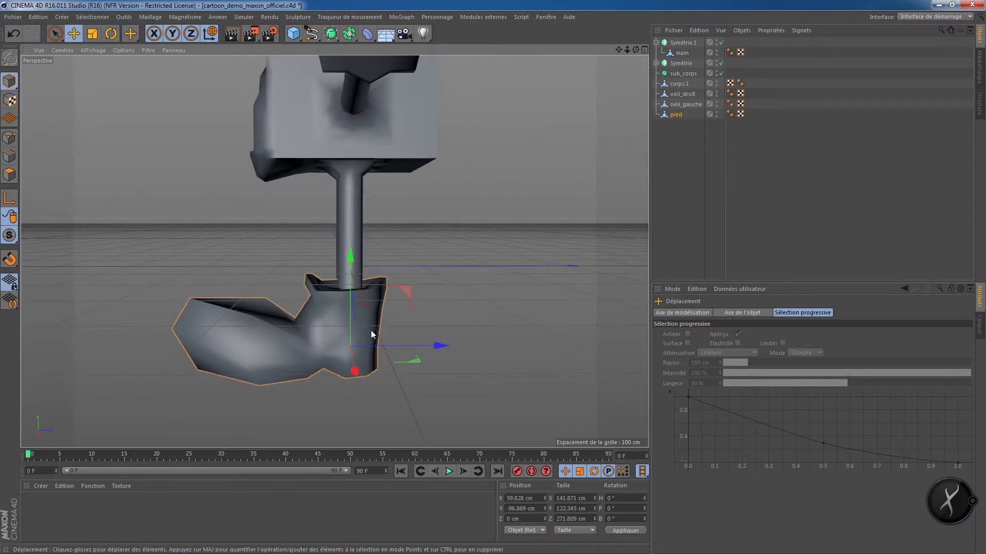
{"action": "left_click_drag", "start_coordinate": [440, 345], "coordinate": [445, 345]}
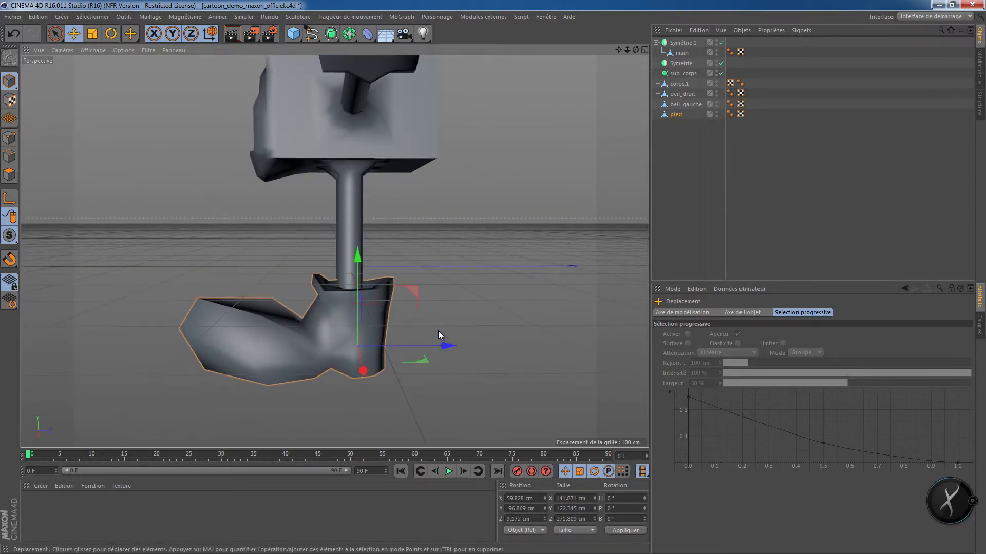
Shrink the boot uniformly to about 103 × 89 × 197 cm.
{"action": "key", "text": "t"}
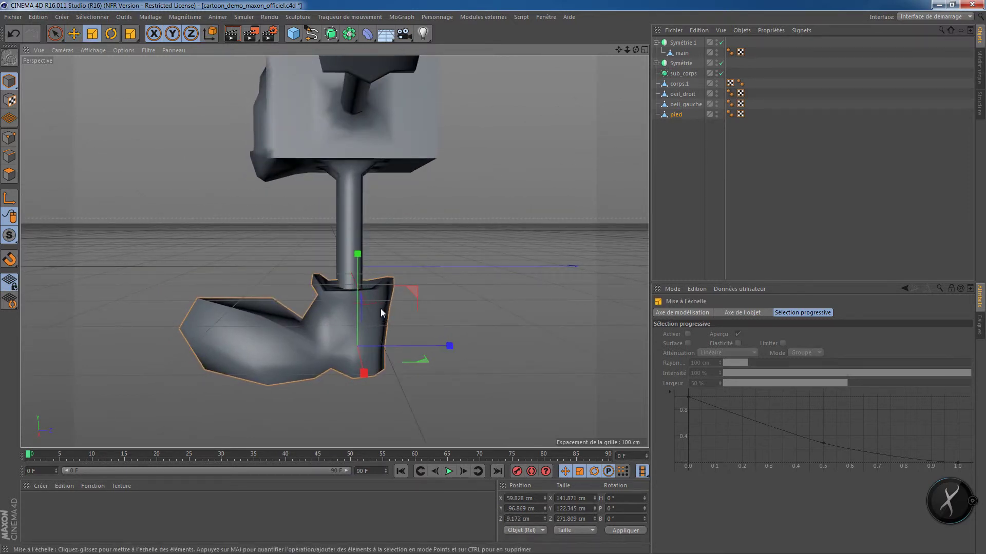
{"action": "left_click_drag", "start_coordinate": [380, 309], "coordinate": [313, 339]}
{"action": "scroll", "coordinate": [315, 338], "scroll_direction": "up", "scroll_amount": 5}
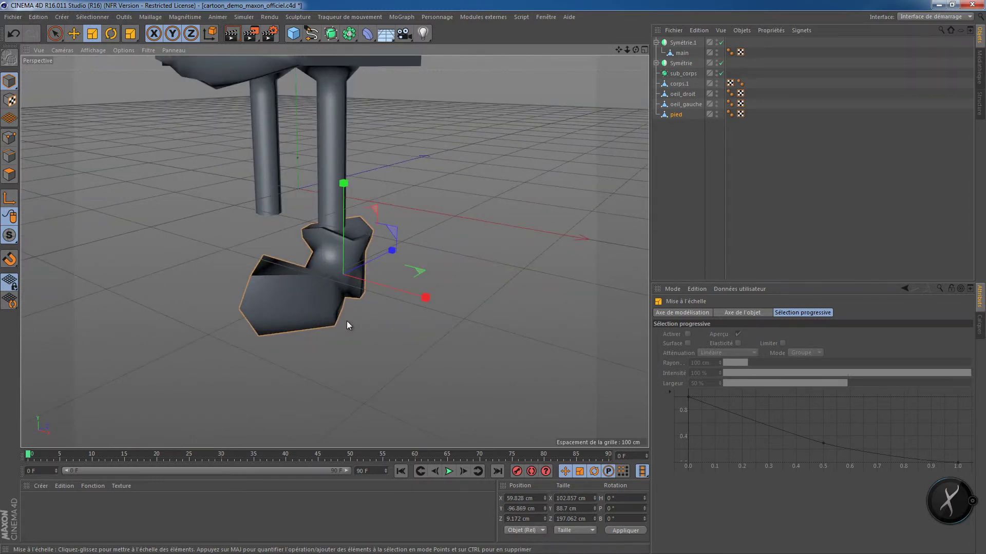
Fit the boot's opening around the leg end by moving it to about X 51, Y -78 and Z 6 cm.
{"action": "key", "text": "e"}
{"action": "left_click_drag", "start_coordinate": [344, 187], "coordinate": [344, 169]}
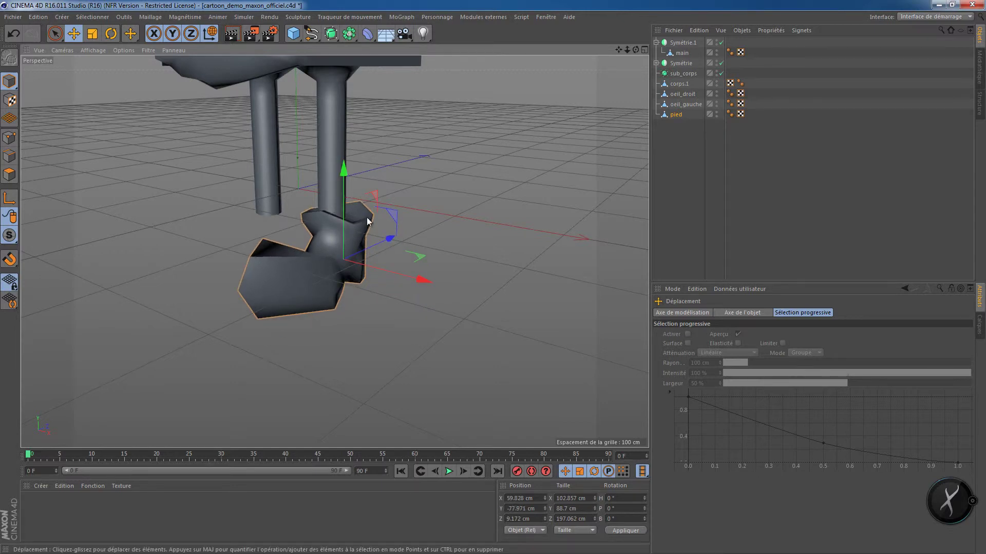
{"action": "left_click_drag", "start_coordinate": [366, 218], "coordinate": [414, 267], "text": "alt"}
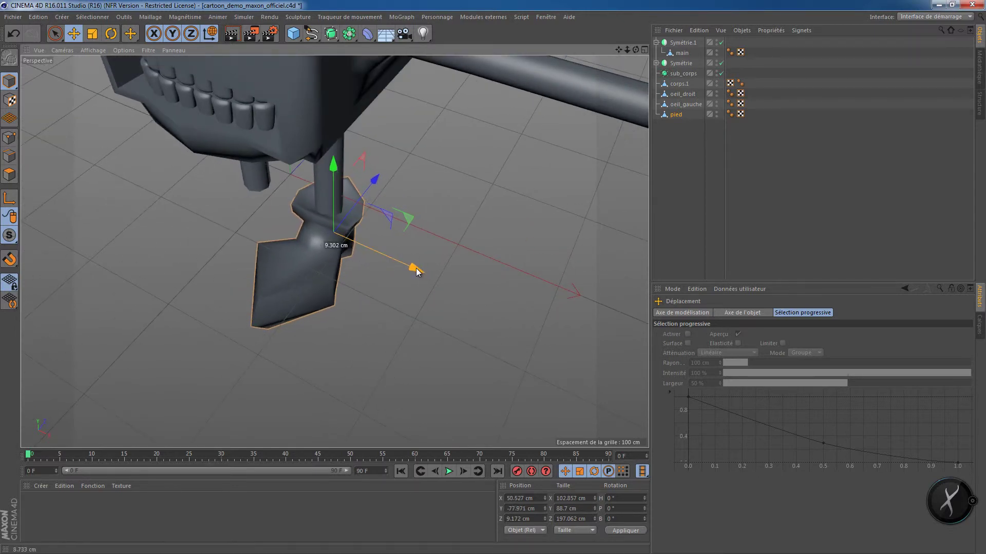
{"action": "left_click_drag", "start_coordinate": [378, 174], "coordinate": [371, 181]}
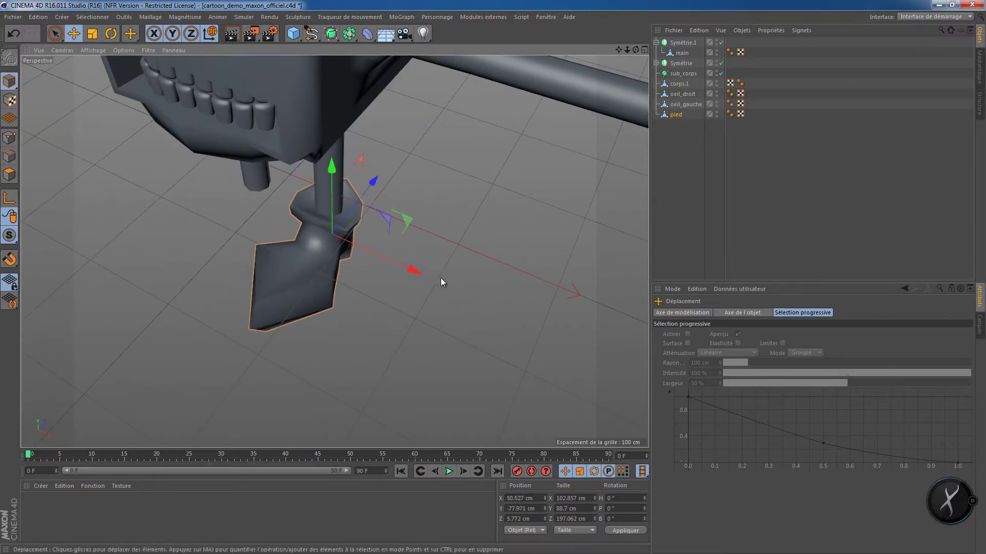
Turn the boot outwards by setting its heading rotation to 10°.
{"action": "left_click_drag", "start_coordinate": [441, 279], "coordinate": [449, 330], "text": "alt"}
{"action": "key", "text": "r"}
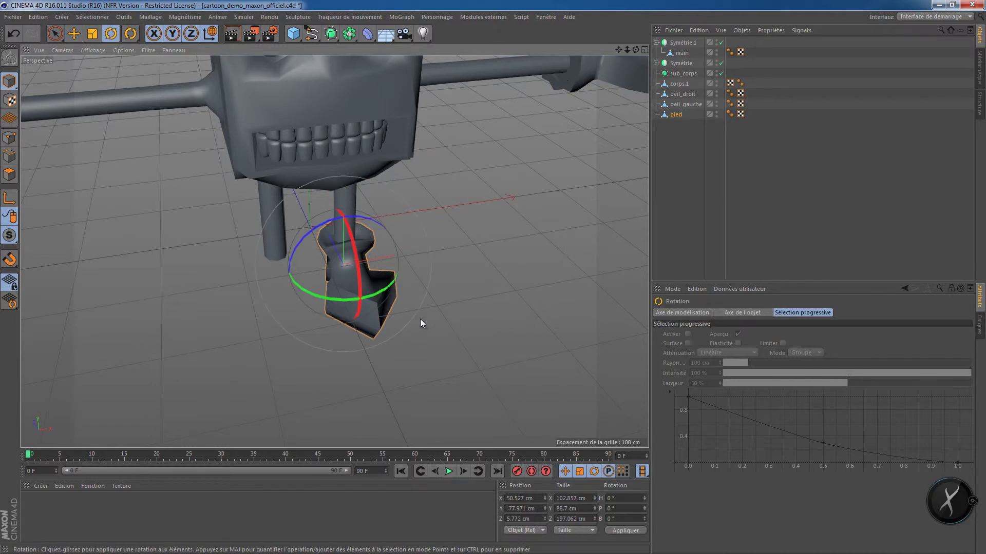
{"action": "left_click_drag", "start_coordinate": [381, 293], "coordinate": [386, 288]}
{"action": "left_click_drag", "start_coordinate": [633, 501], "coordinate": [583, 489]}
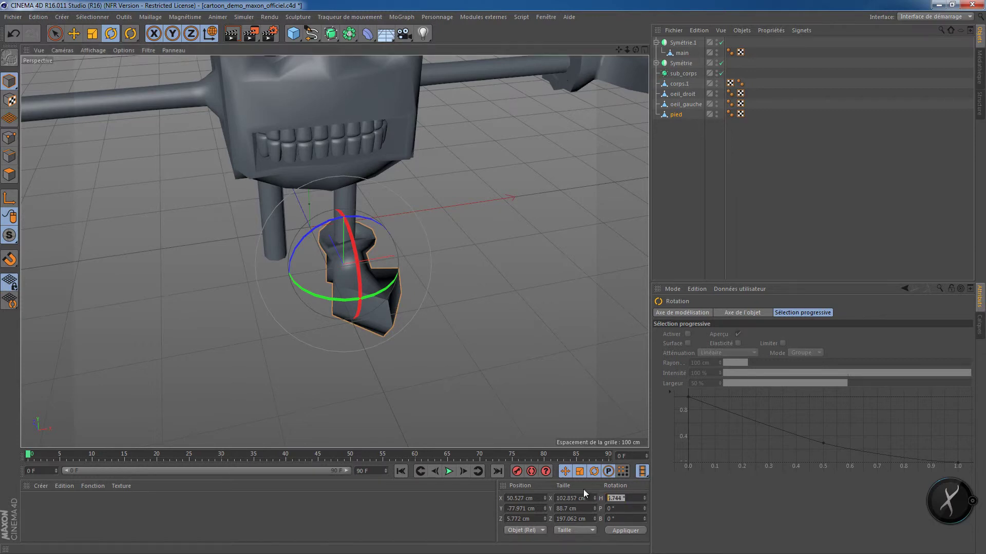
{"action": "type", "text": "10"}
{"action": "key", "text": "Return"}
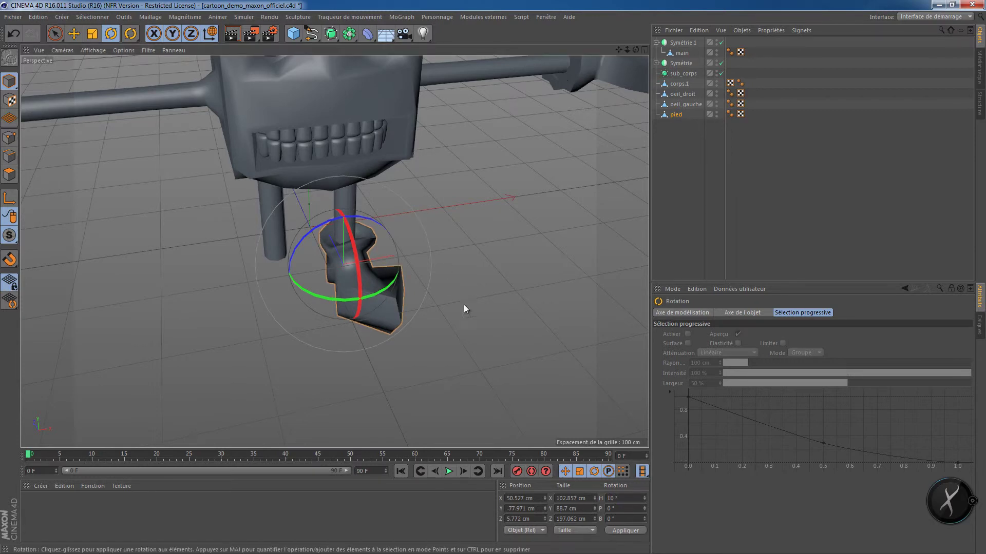
Take main out of the Symétrie.1 object and group it with pied.
{"action": "left_click_drag", "start_coordinate": [463, 305], "coordinate": [394, 255], "text": "alt"}
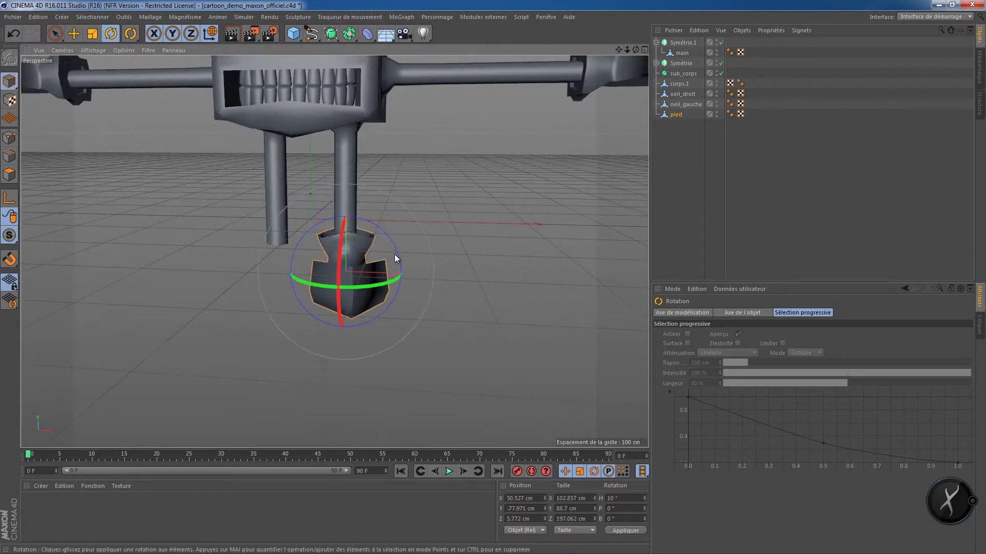
{"action": "left_click_drag", "start_coordinate": [403, 320], "coordinate": [431, 310], "text": "alt"}
{"action": "scroll", "coordinate": [490, 331], "scroll_direction": "down", "scroll_amount": 5}
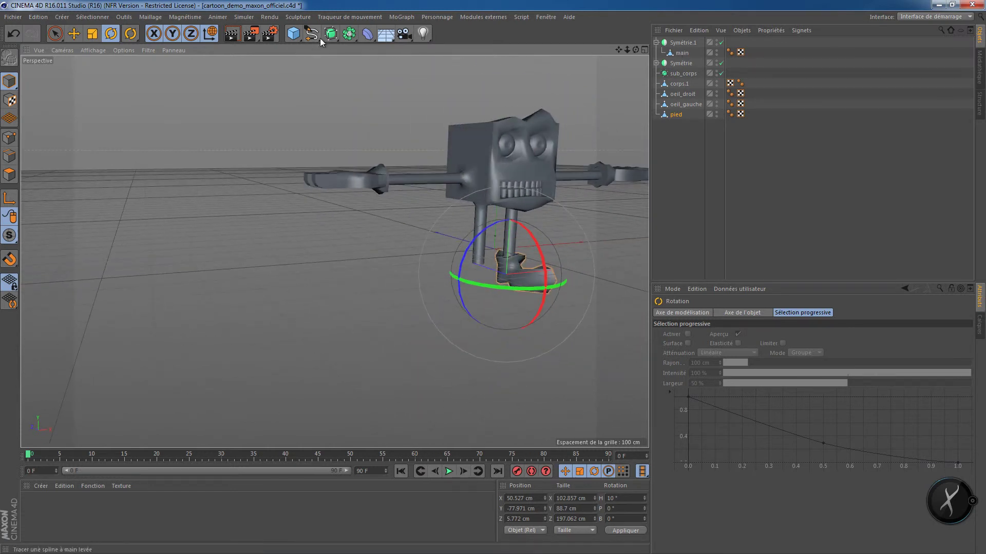
{"action": "left_click_drag", "start_coordinate": [682, 54], "coordinate": [678, 129]}
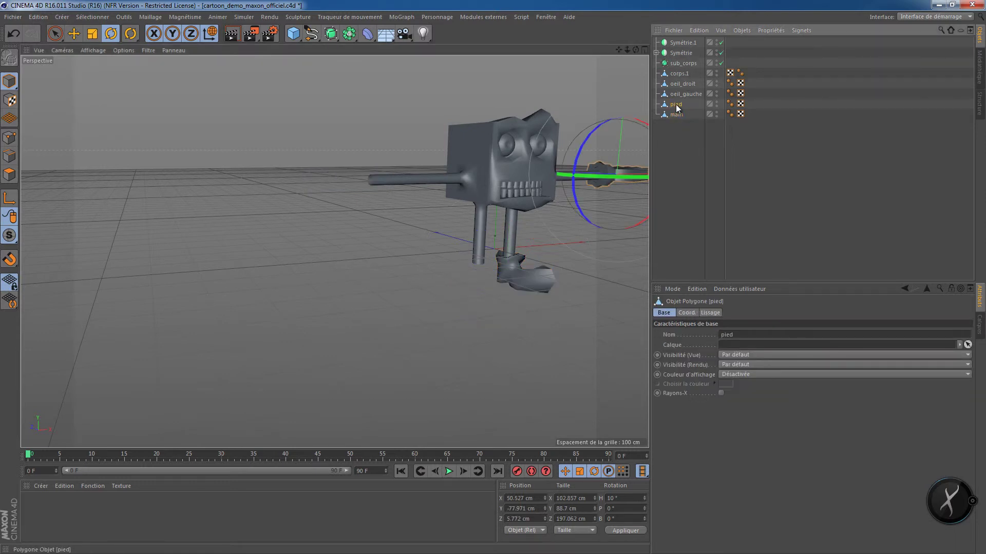
{"action": "left_click", "coordinate": [678, 115], "text": "shift"}
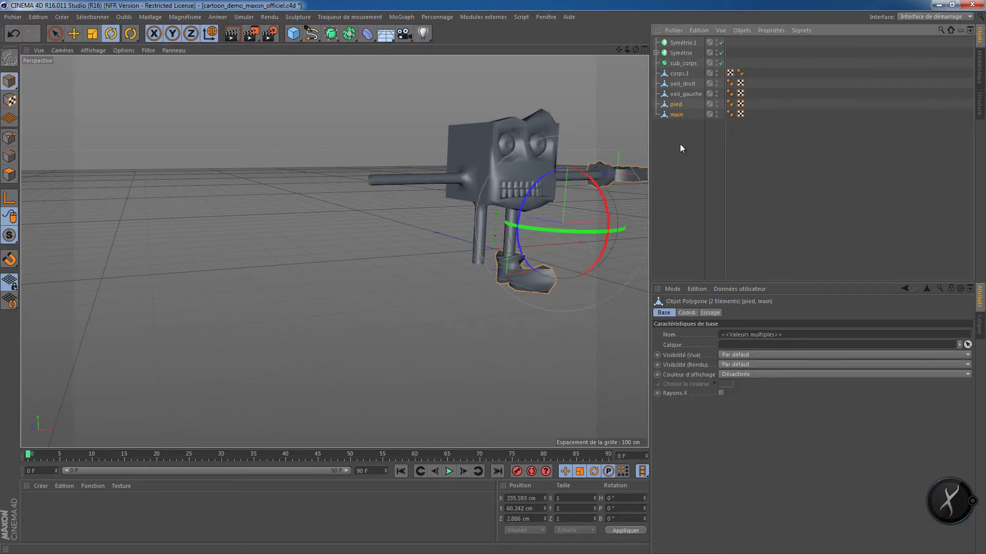
{"action": "right_click", "coordinate": [676, 115]}
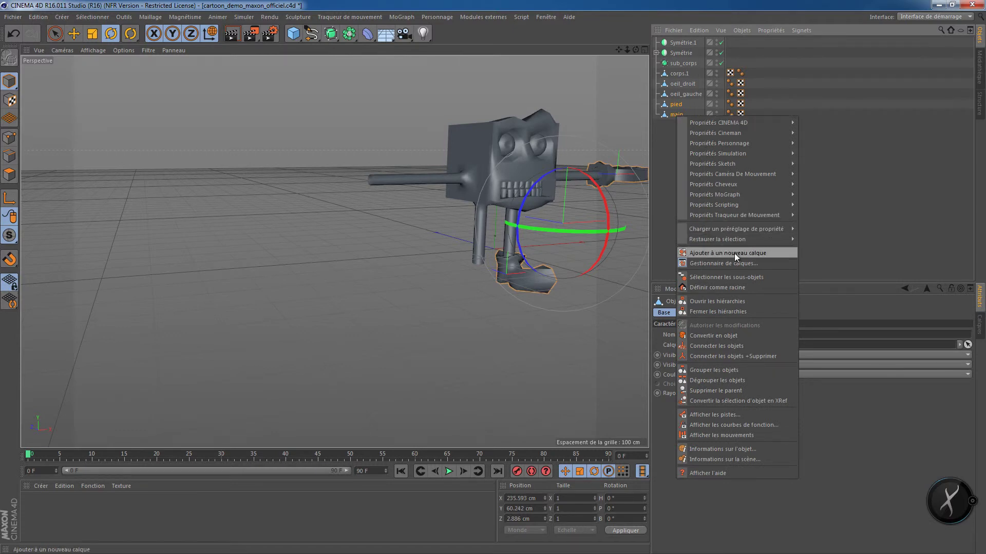
{"action": "left_click", "coordinate": [724, 370]}
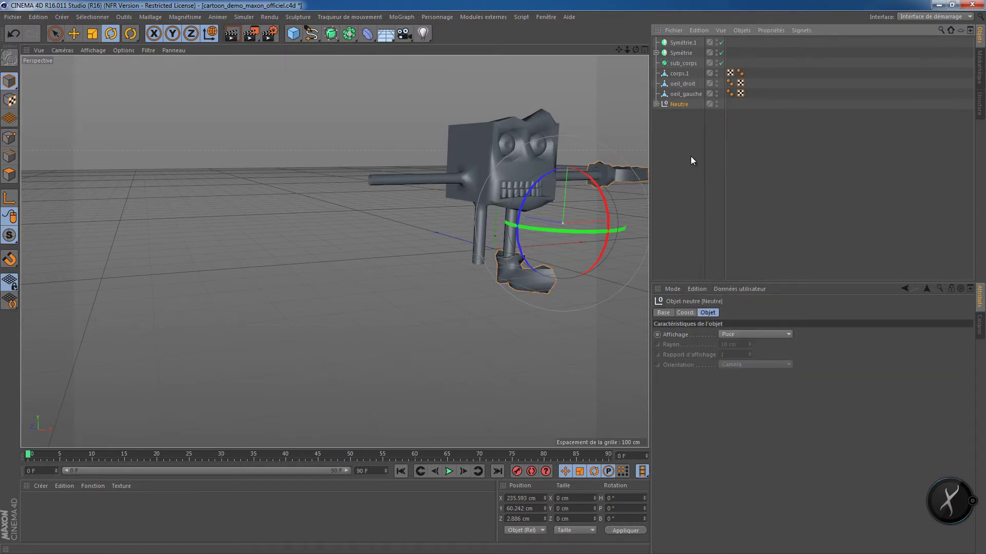
Nest the Neutre group inside Symétrie.1 to mirror both hand and boot, and check the character from several angles.
{"action": "left_click_drag", "start_coordinate": [675, 82], "coordinate": [680, 43]}
{"action": "left_click_drag", "start_coordinate": [566, 227], "coordinate": [507, 235], "text": "alt"}
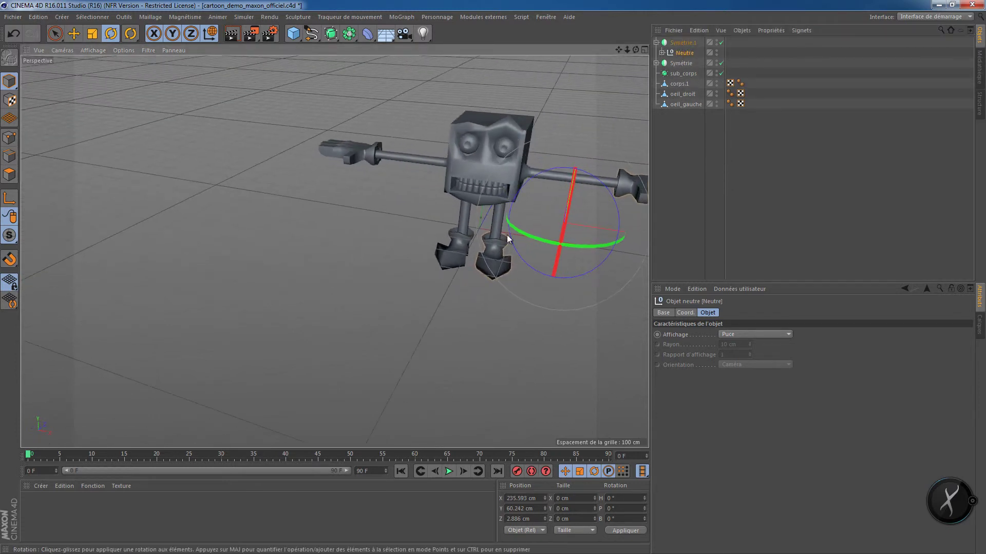
{"action": "middle_click_drag", "start_coordinate": [494, 234], "coordinate": [409, 252], "text": "alt"}
{"action": "scroll", "coordinate": [407, 252], "scroll_direction": "up", "scroll_amount": 2}
{"action": "left_click_drag", "start_coordinate": [381, 264], "coordinate": [336, 279], "text": "alt"}
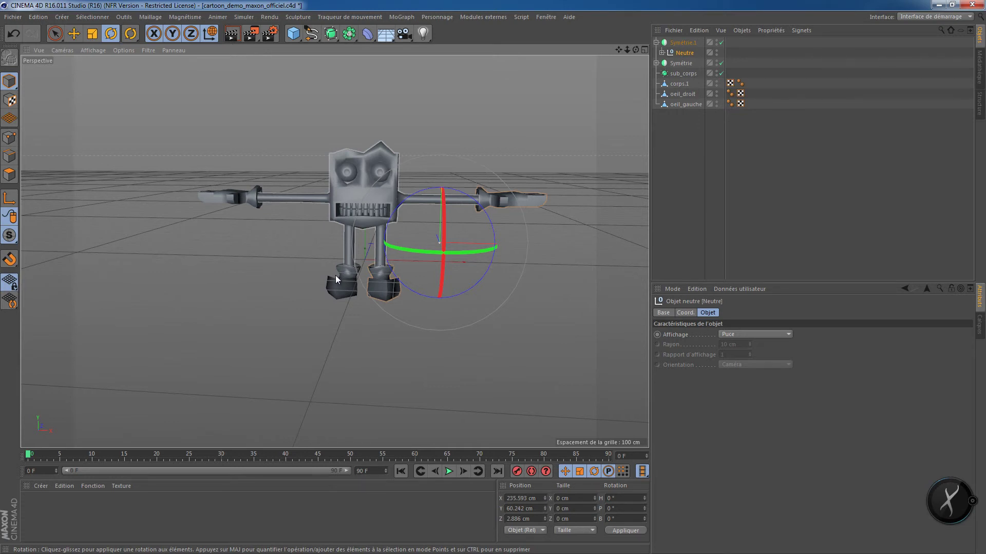
{"action": "left_click_drag", "start_coordinate": [335, 276], "coordinate": [242, 263], "text": "alt"}
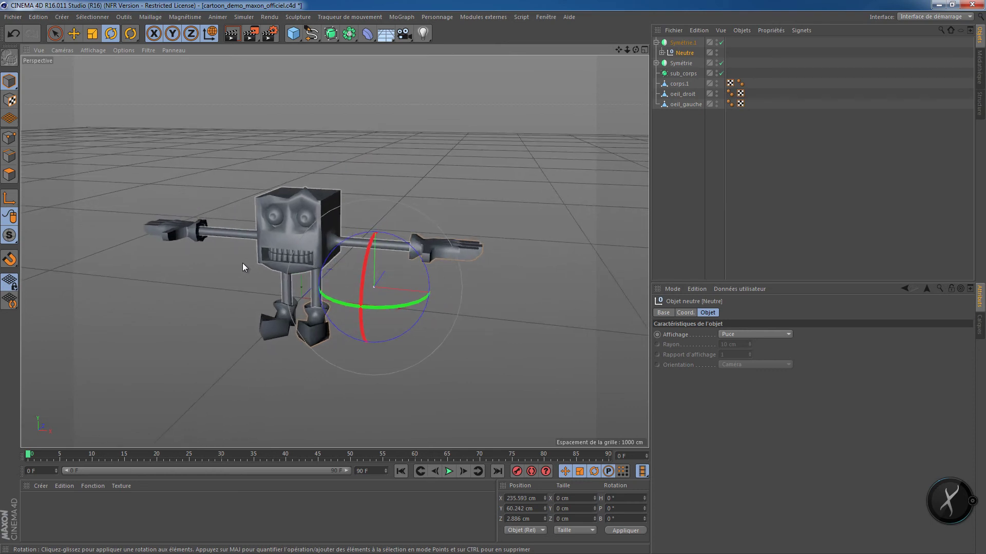